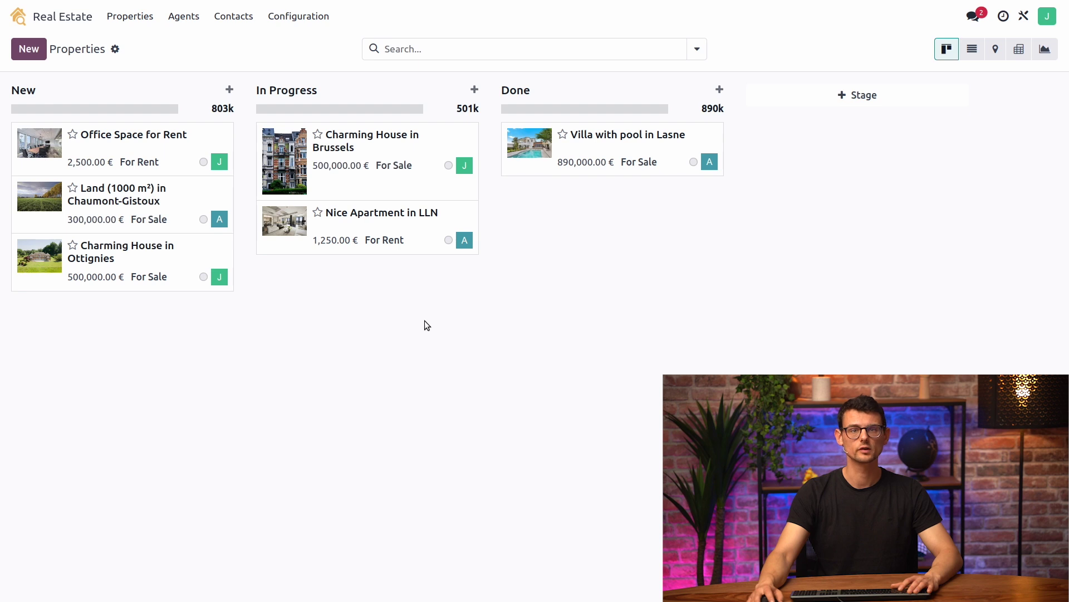
From Studio's Reports list, create a new blank report without header or footer for properties
left_click(1023, 16)
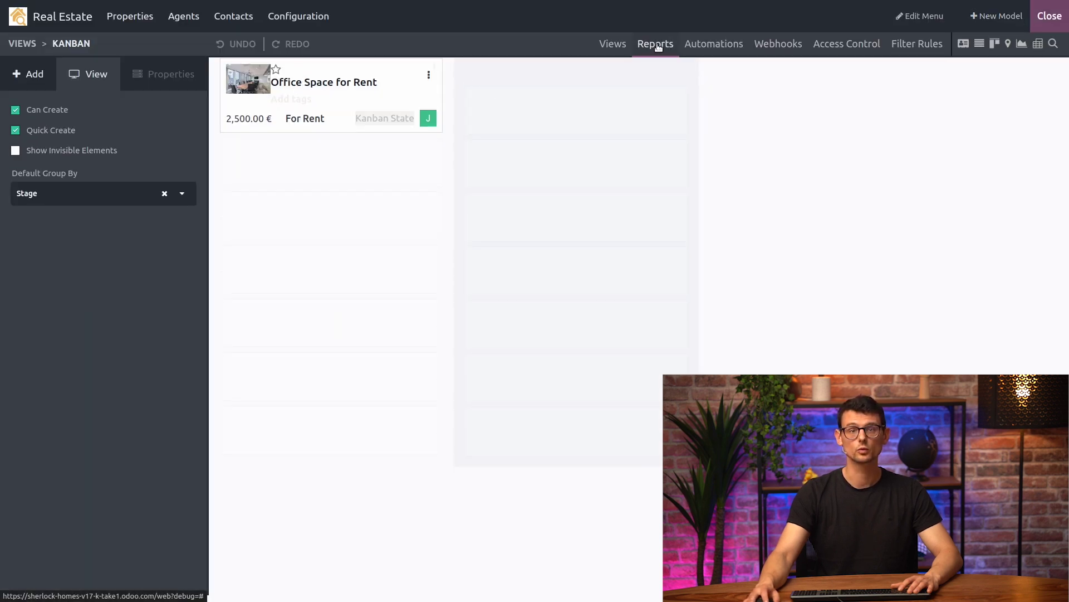
left_click(656, 44)
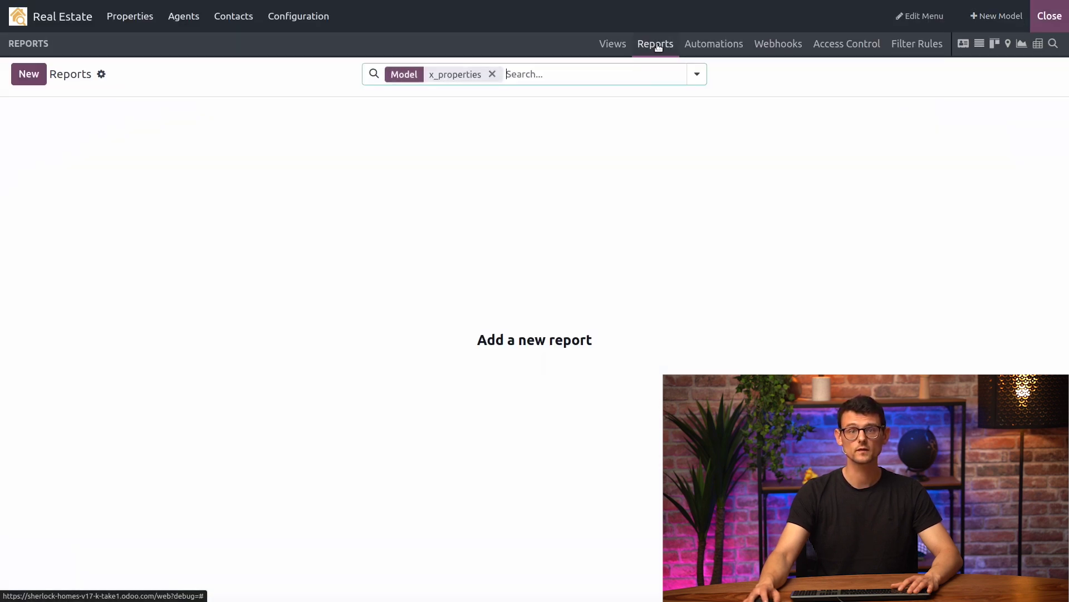
left_click(26, 78)
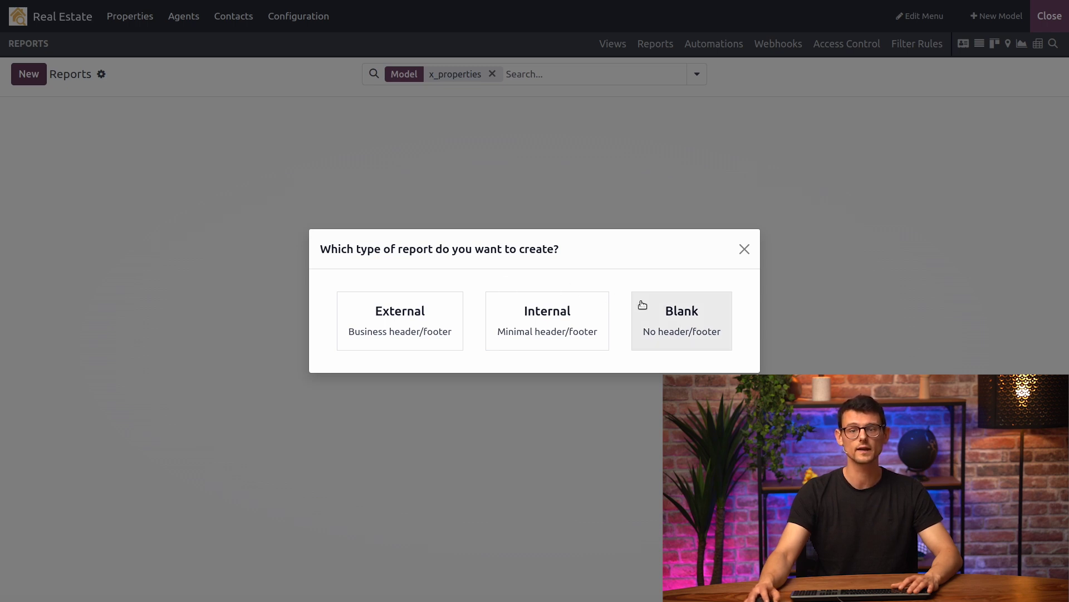
left_click(684, 325)
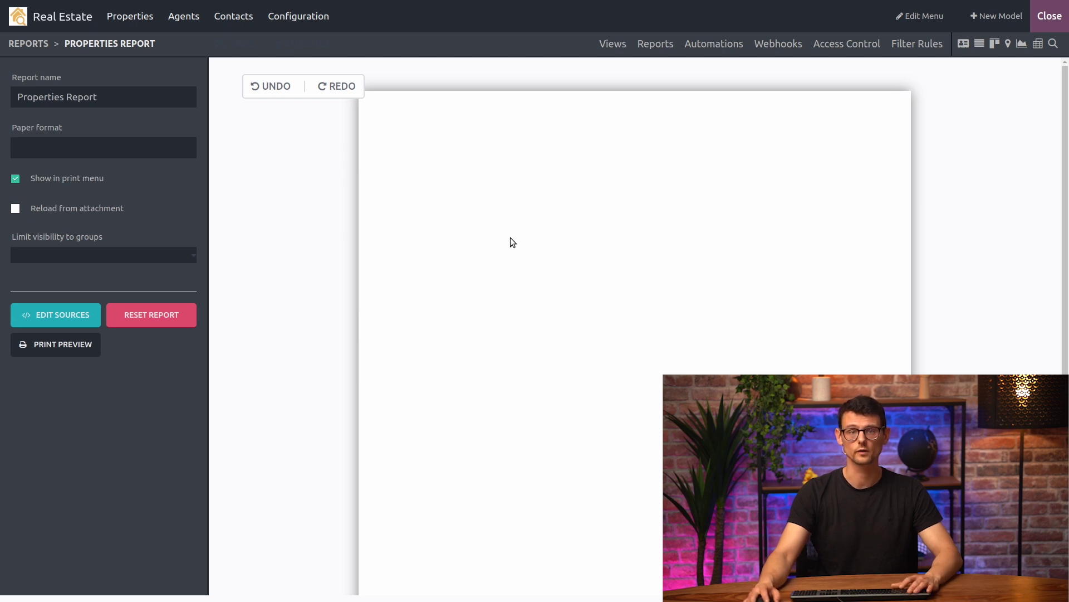
left_click(410, 114)
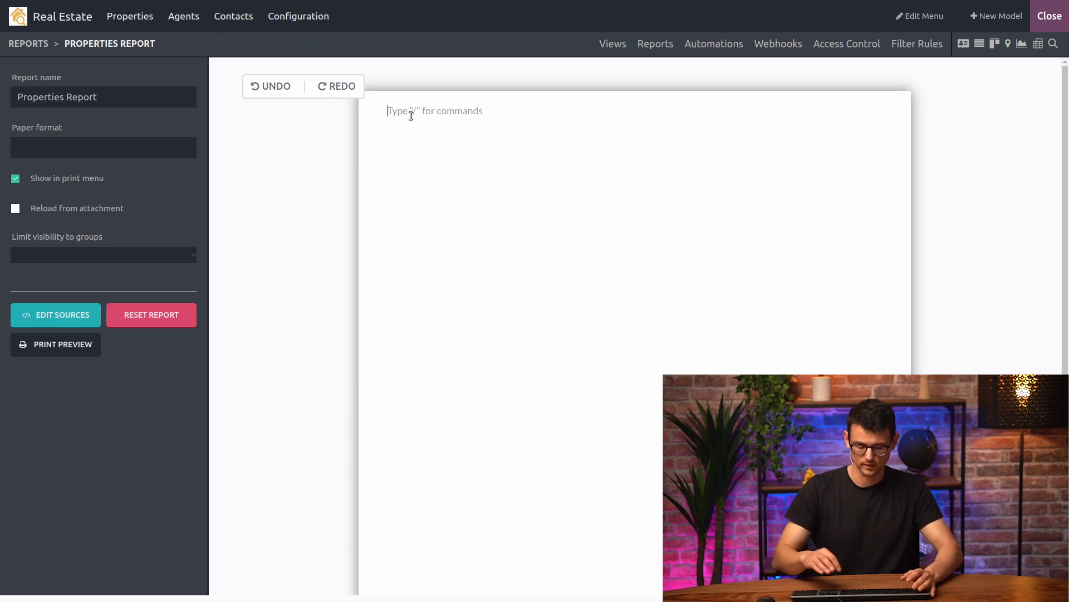
type("/f")
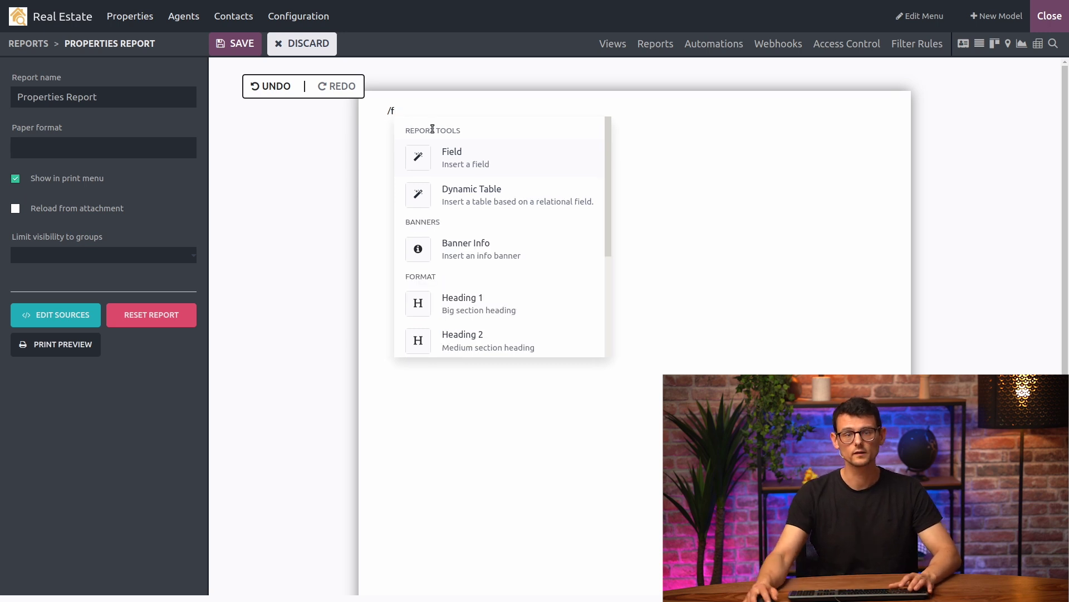
Insert the Display Name field at the top with 'Property Name' as default text
key("BackSpace")
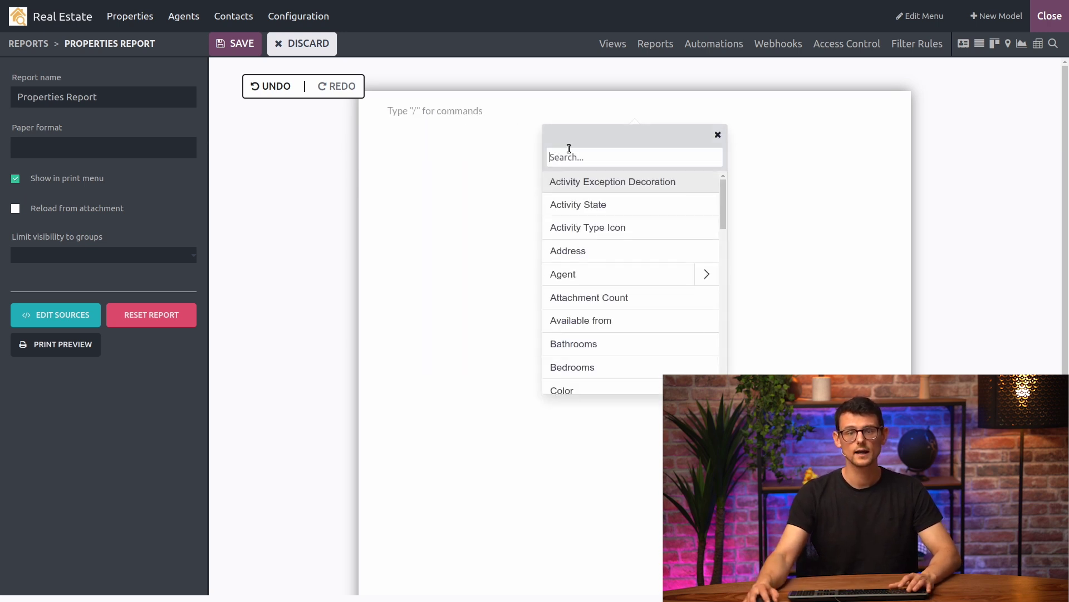
type("proper")
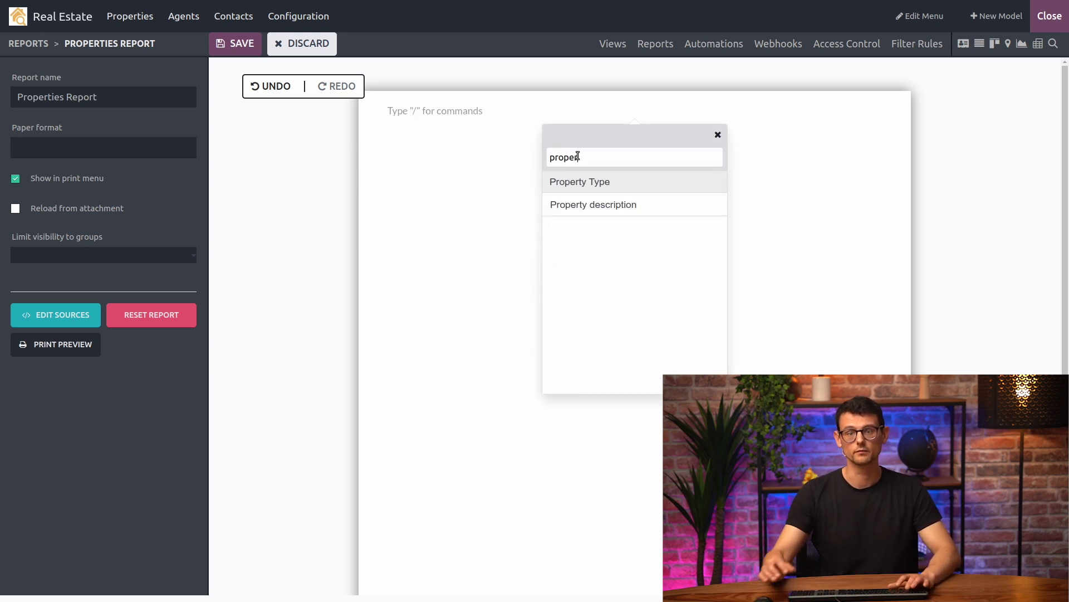
double_click(589, 156)
type("d")
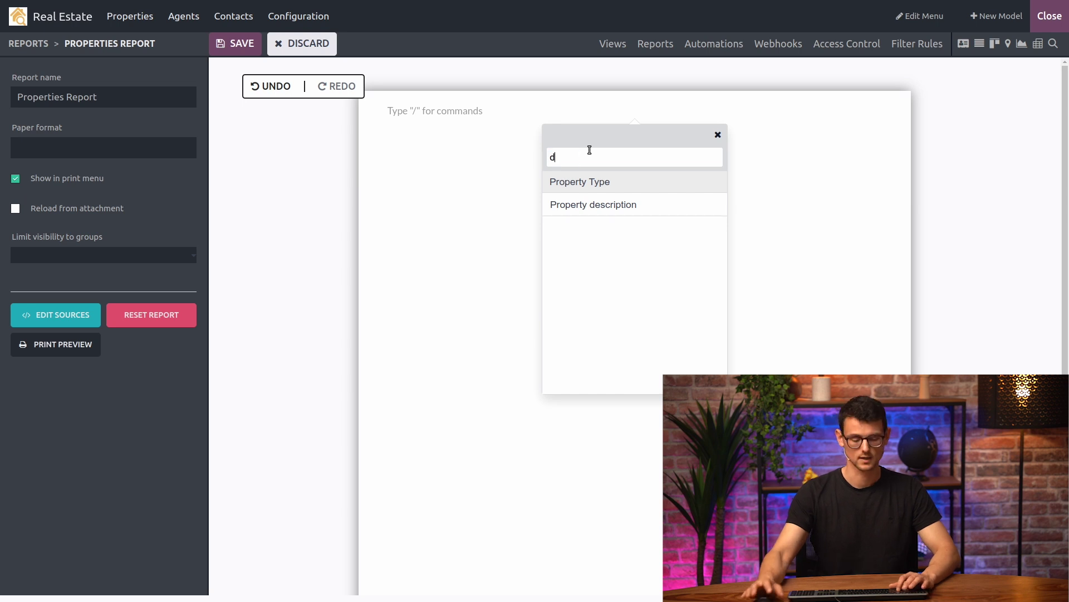
type("is")
left_click(596, 182)
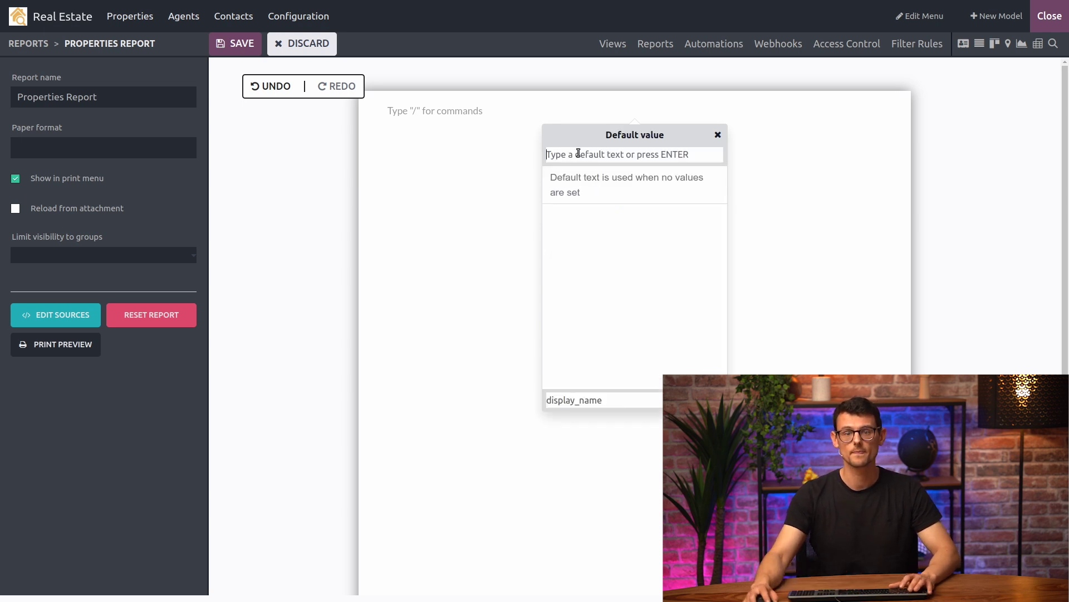
type("Proper")
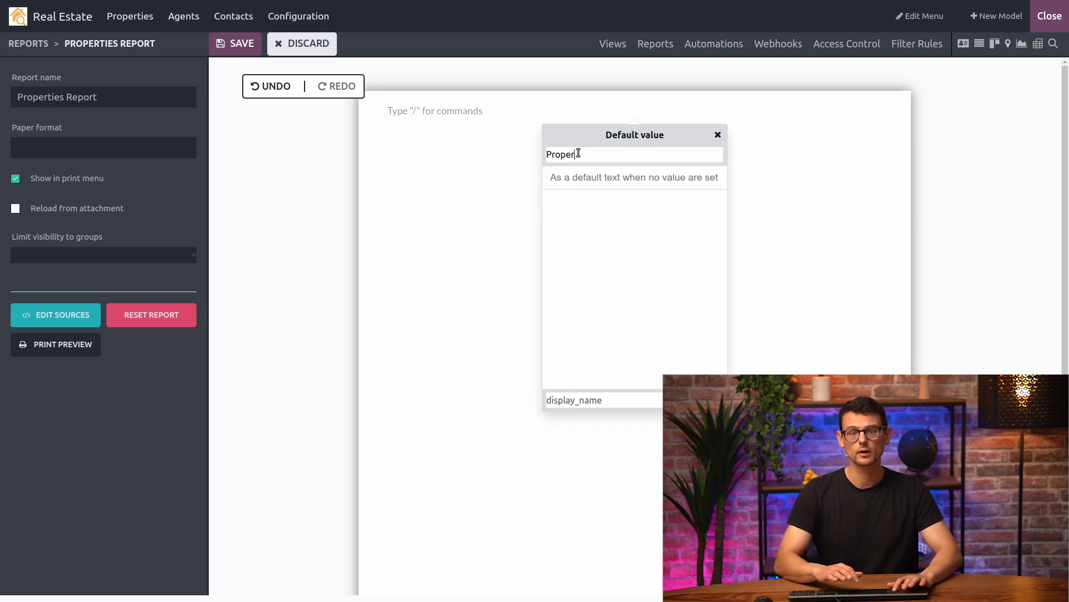
type("ty Name")
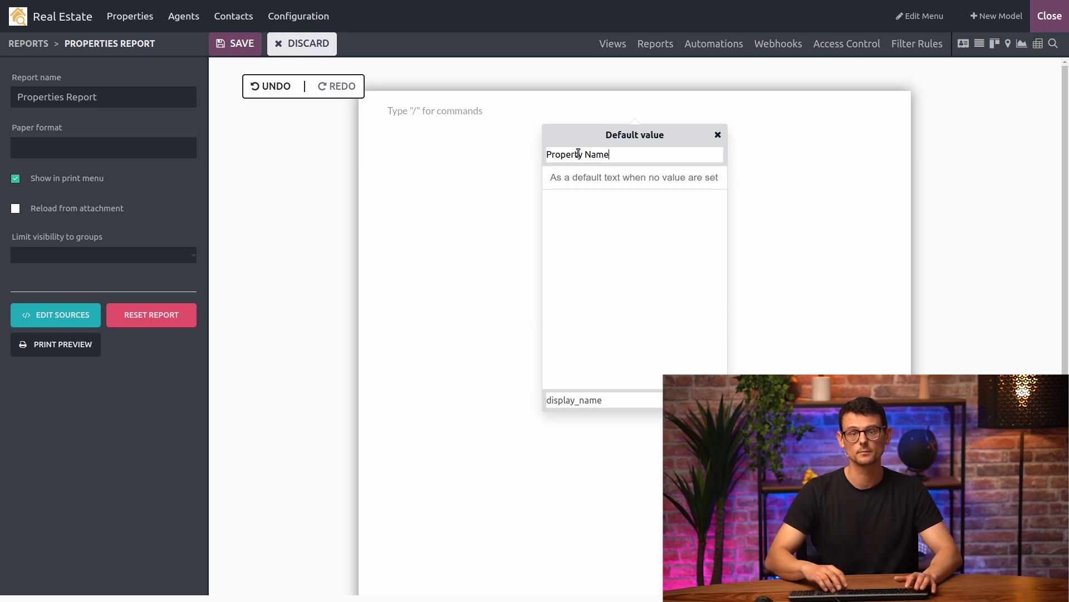
key("Return")
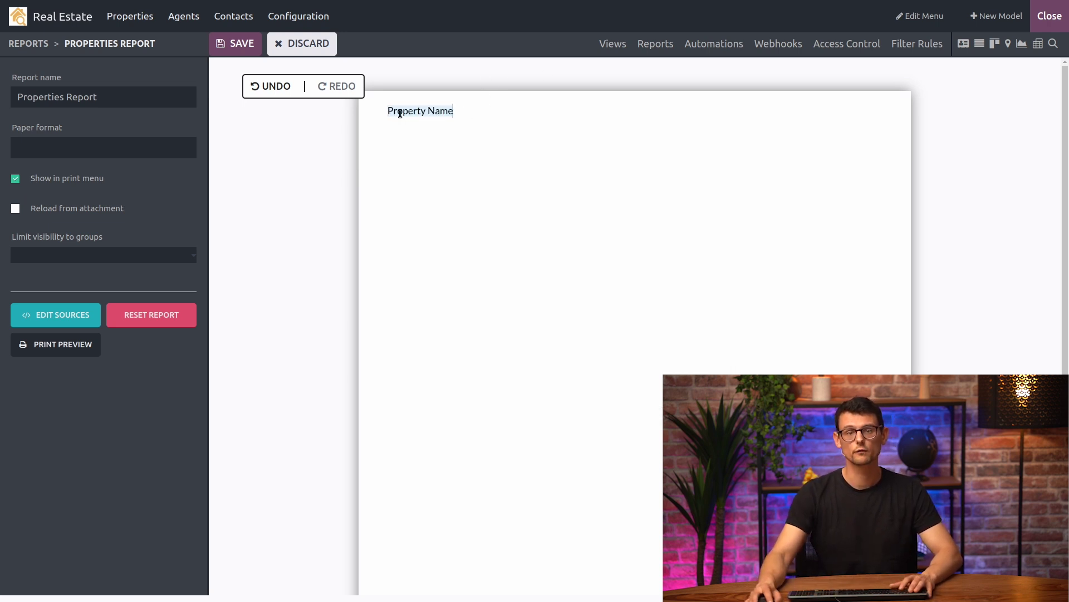
Style the Property Name text as Header 1 and start a new line below
left_click_drag(402, 113, 380, 100)
left_click(420, 137)
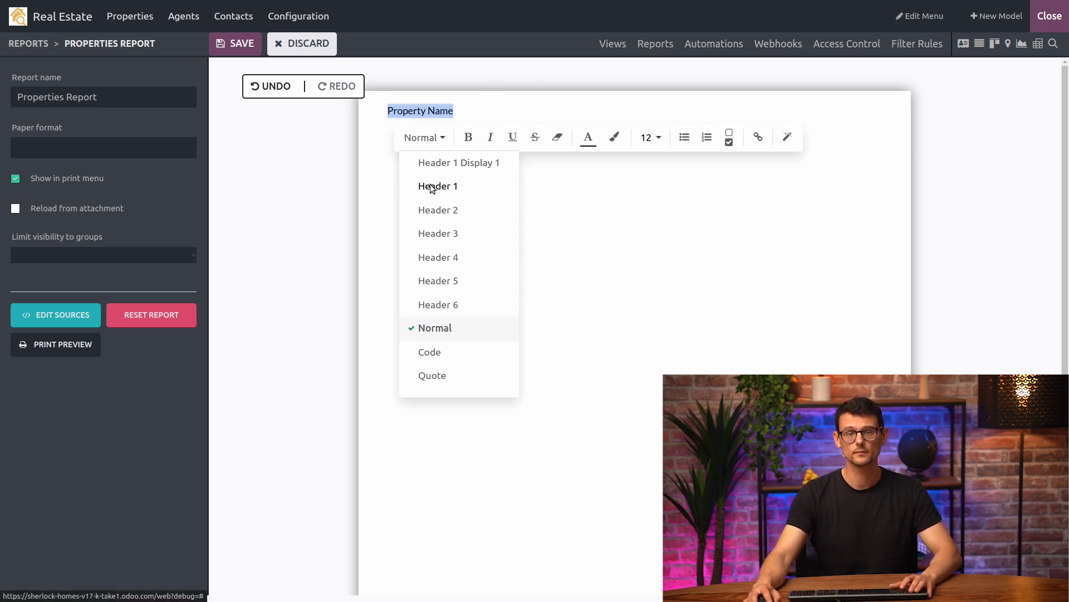
left_click(432, 187)
left_click(578, 124)
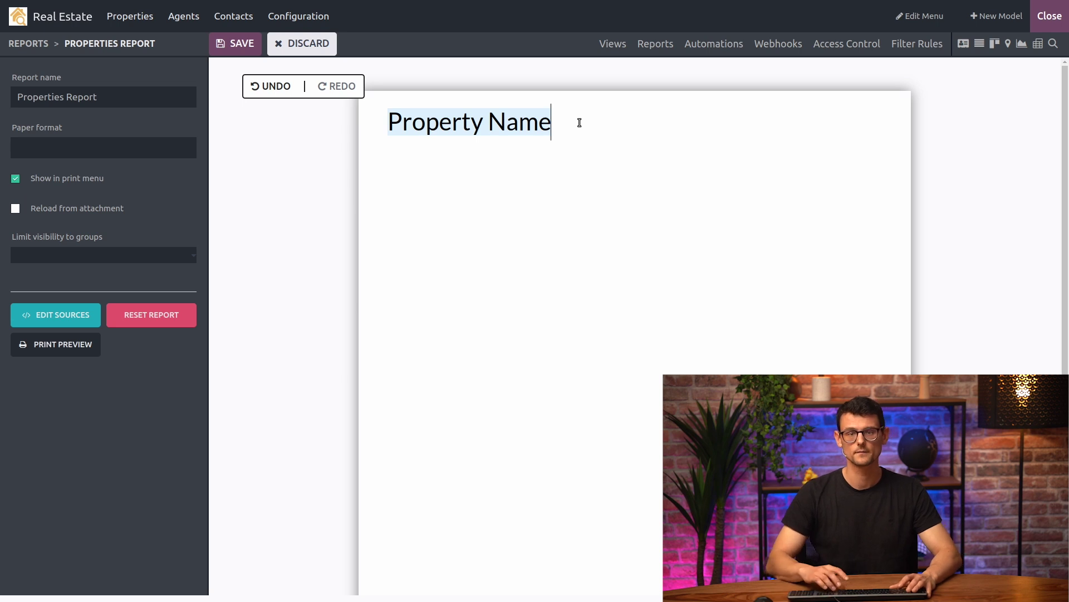
key("Return")
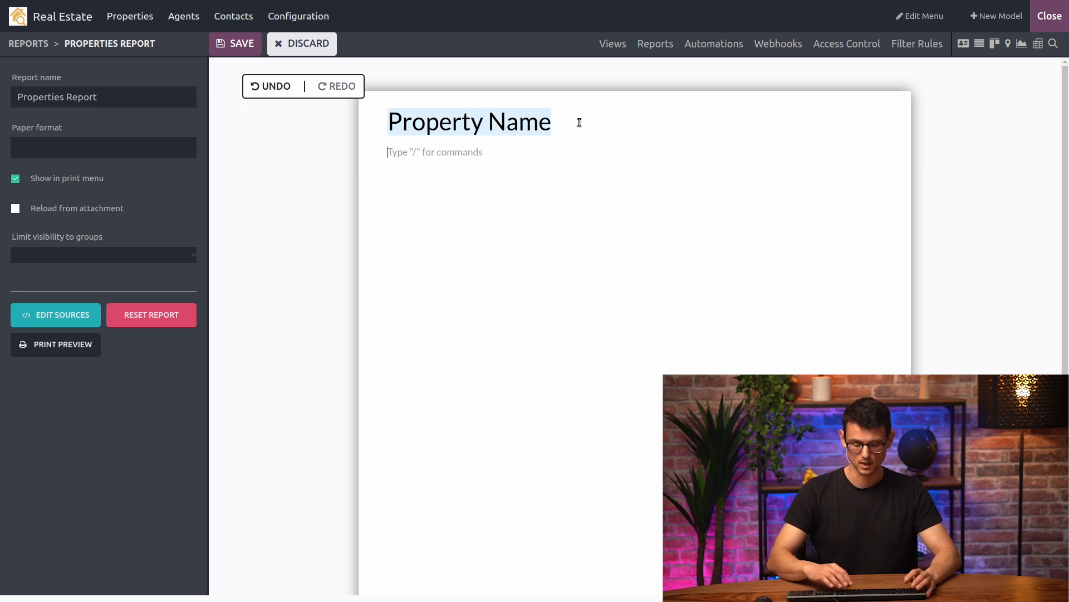
type("/")
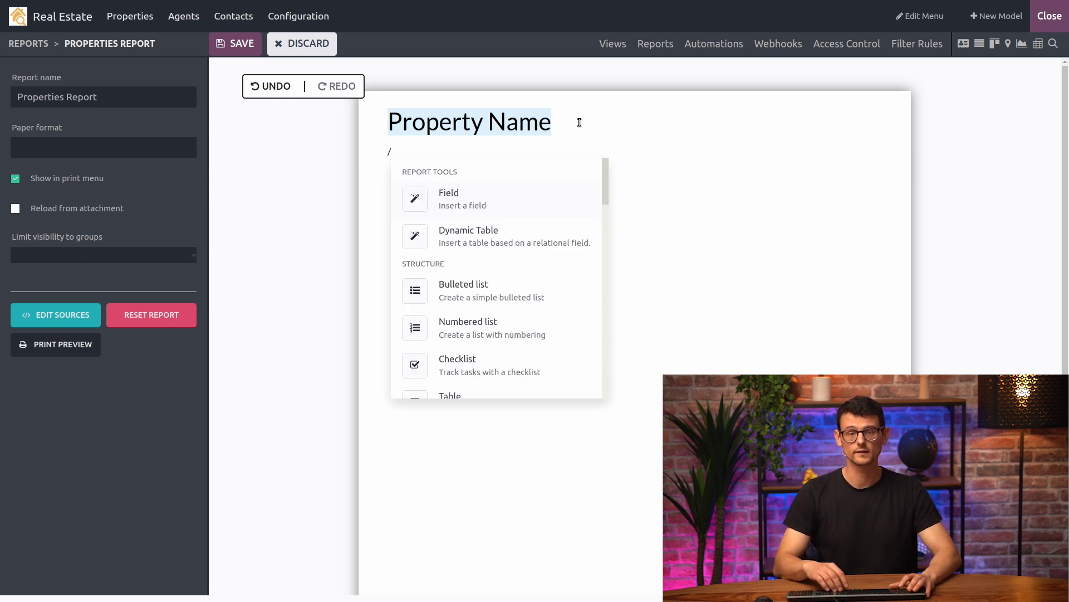
Add a bulleted list with Address:, Available from: and Contact: items
left_click(509, 288)
type("Address:")
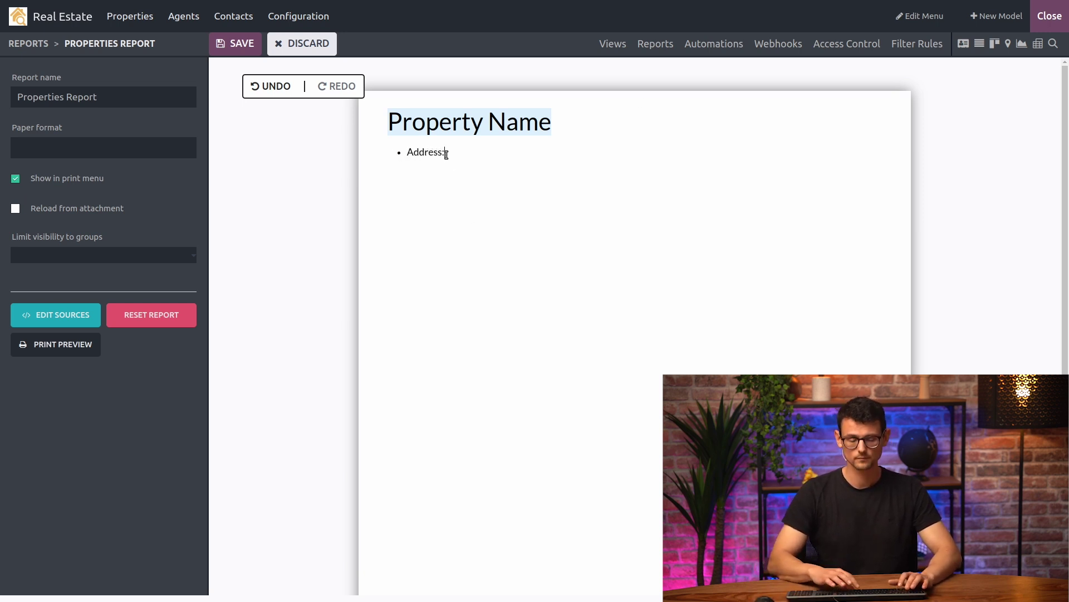
type("A")
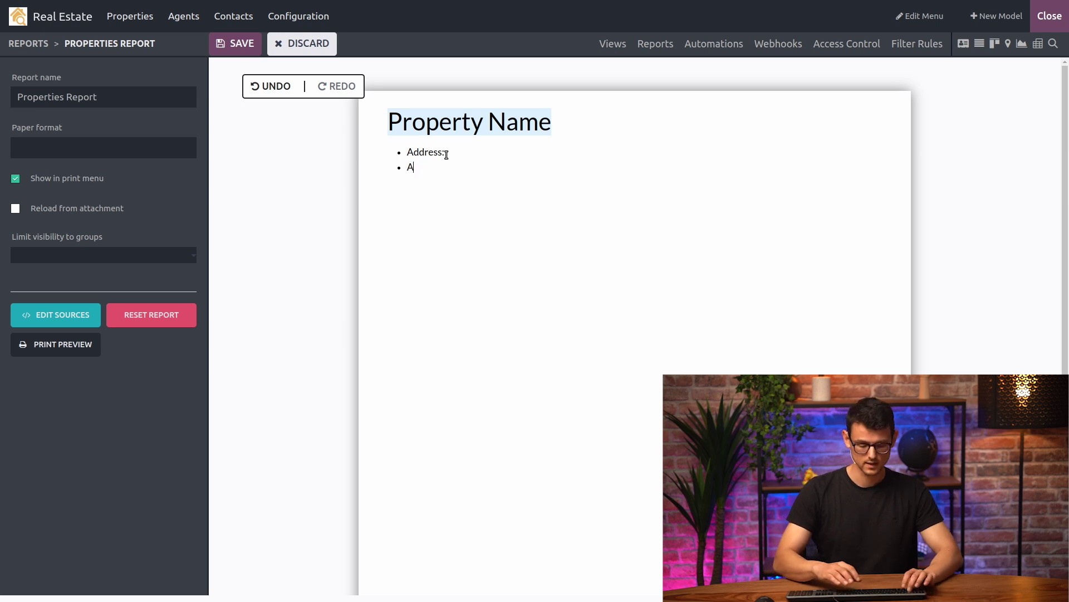
type("vailable from: ")
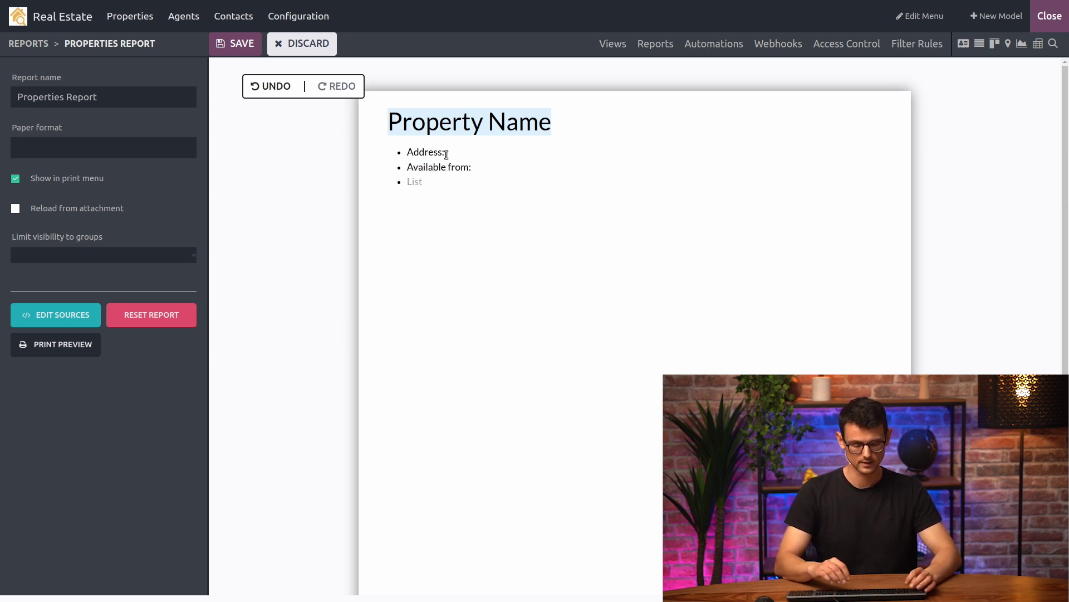
type("Contact:")
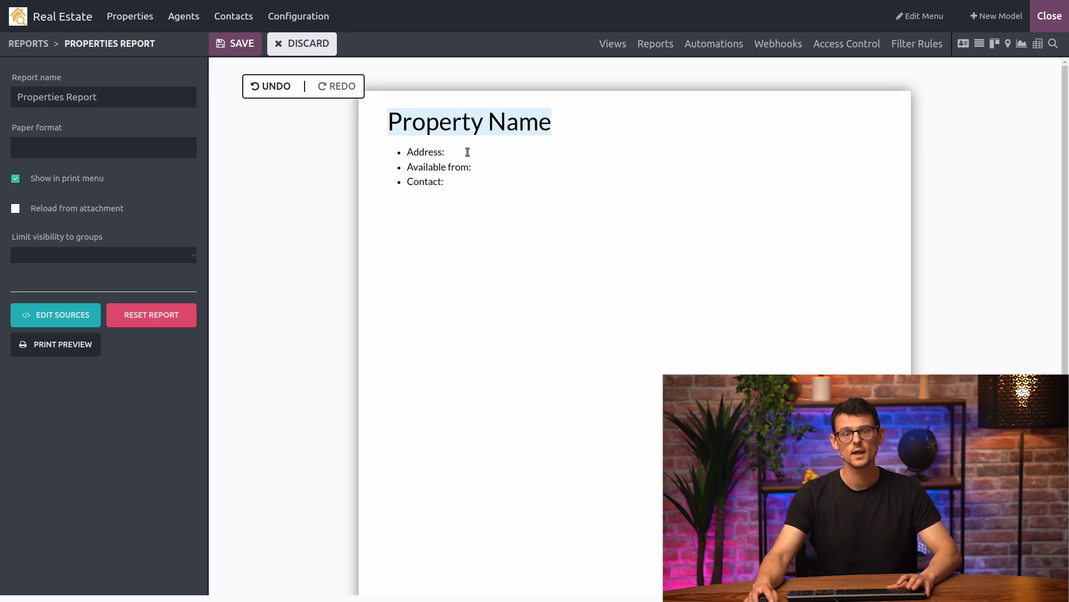
left_click(469, 153)
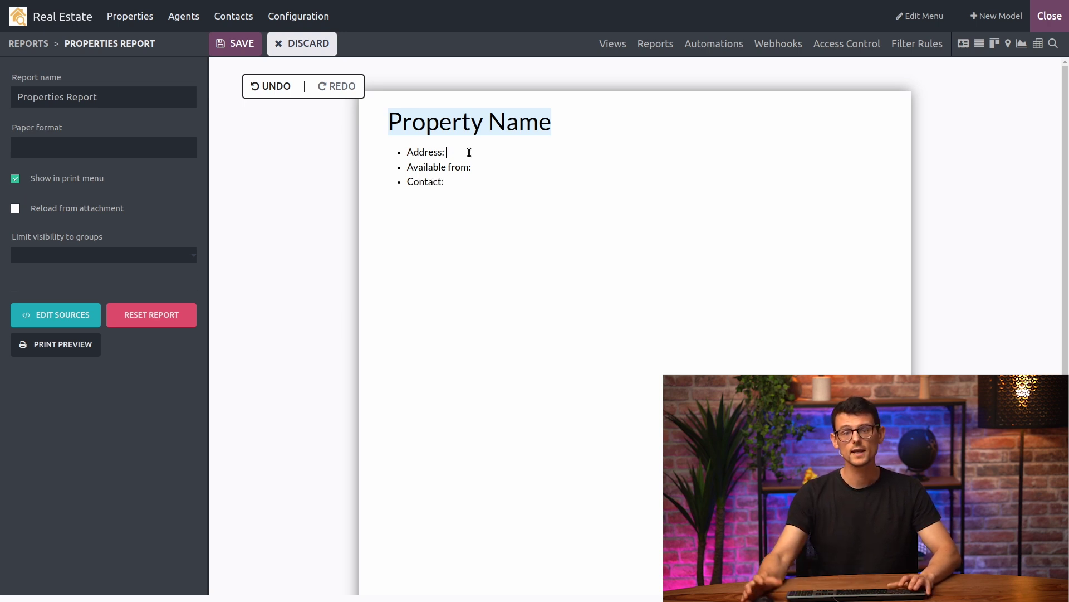
type("/")
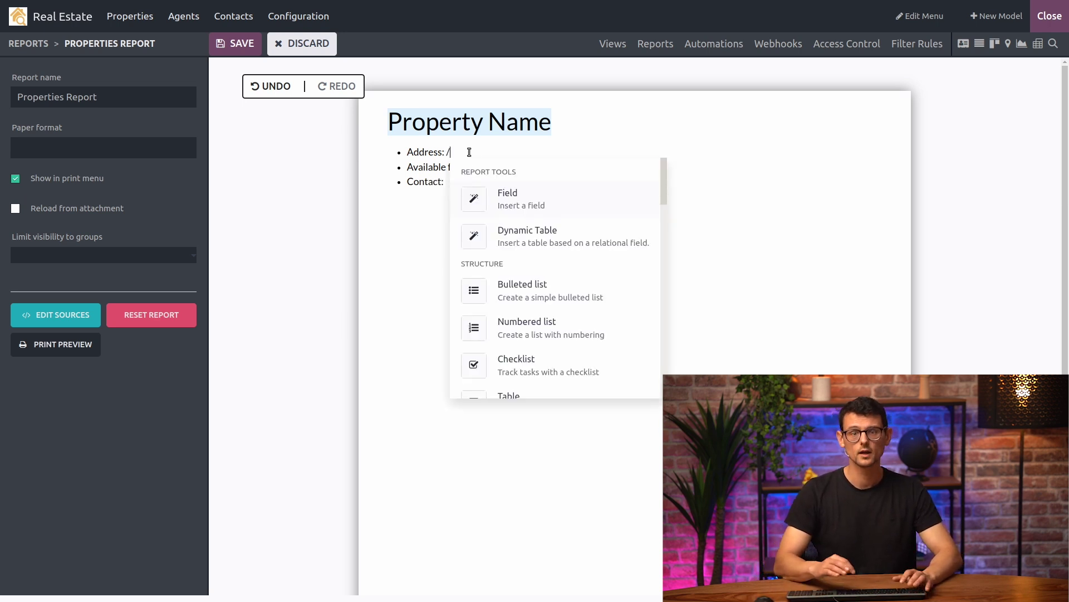
Insert the Address field and the Available from date field (default 'Date') into their bullets
left_click(500, 199)
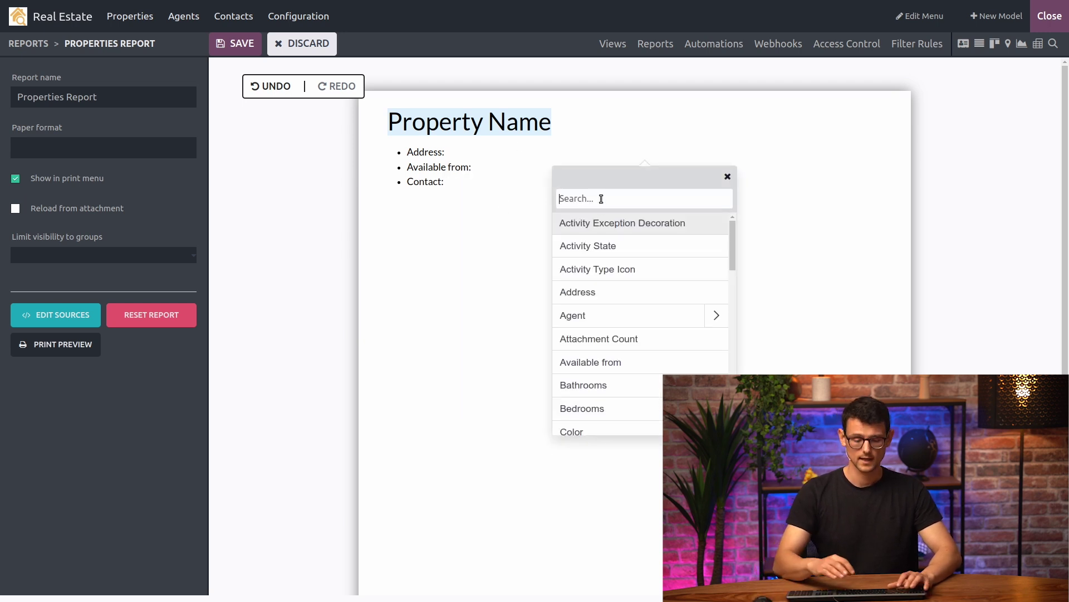
type("addre")
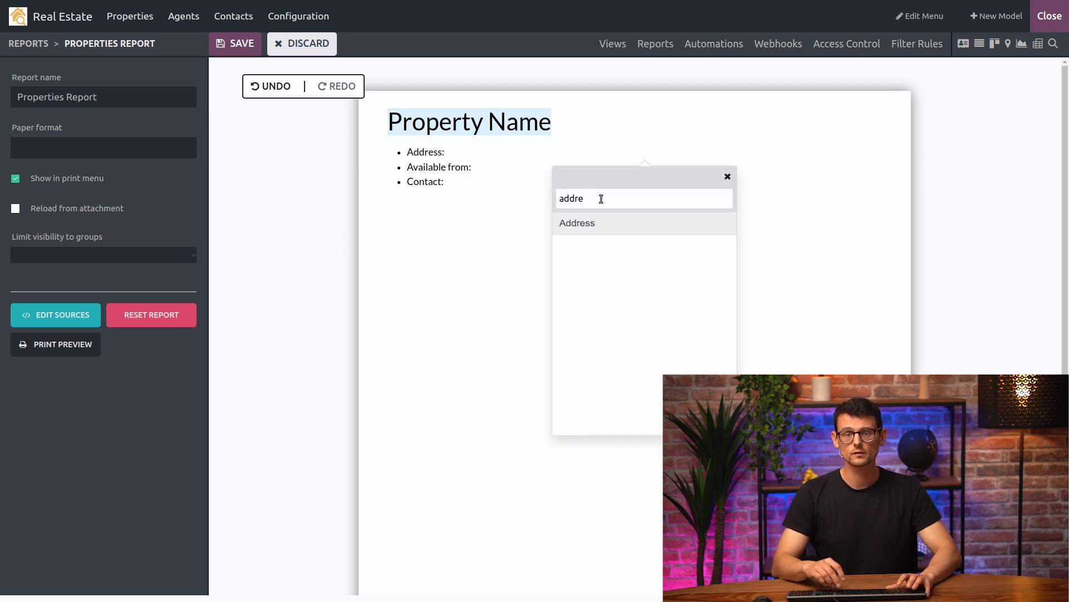
key("Return")
type("Address")
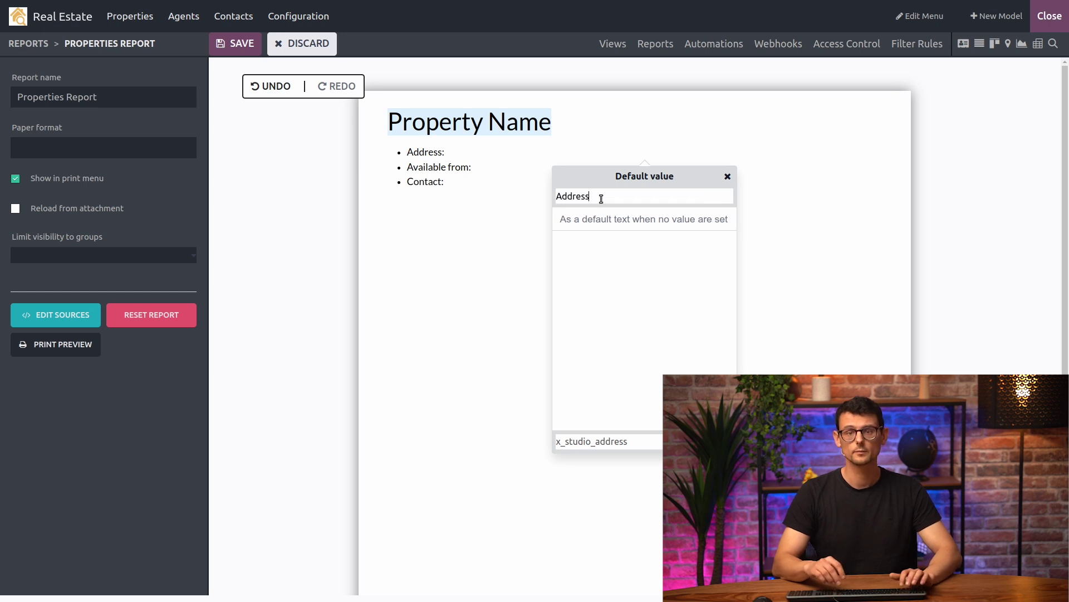
key("Return")
left_click(527, 168)
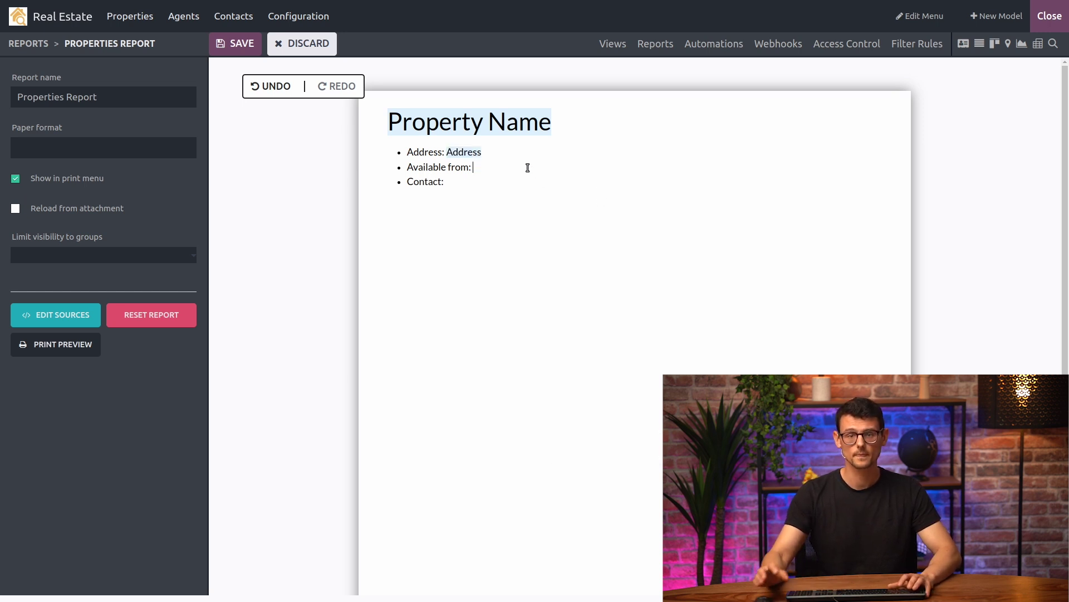
type("/avao")
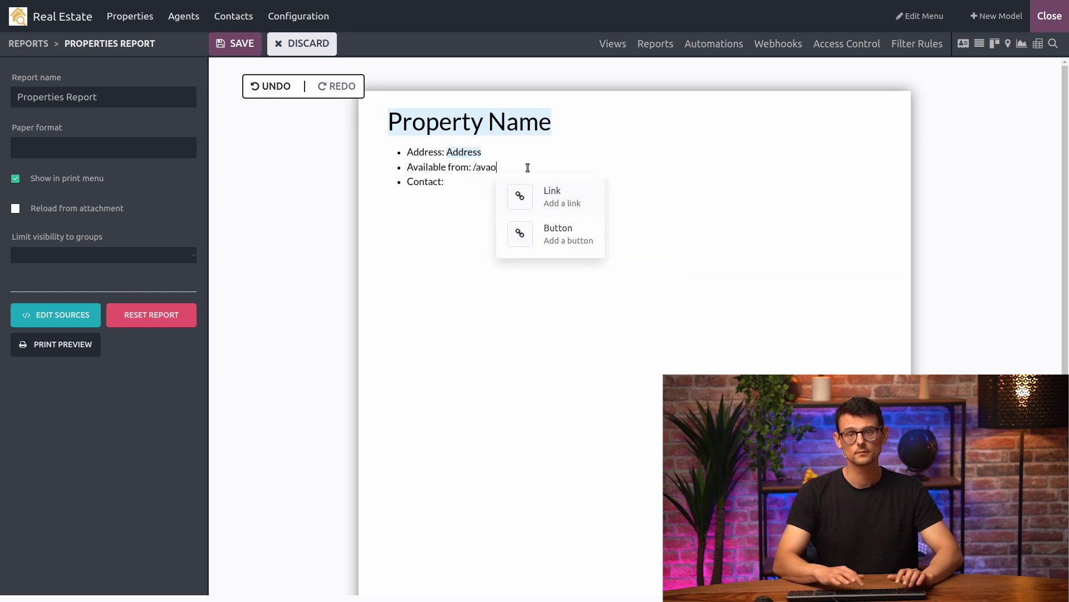
key("BackSpace")
key("BackSpace")
key("BackSpace")
key("BackSpace")
type("fi")
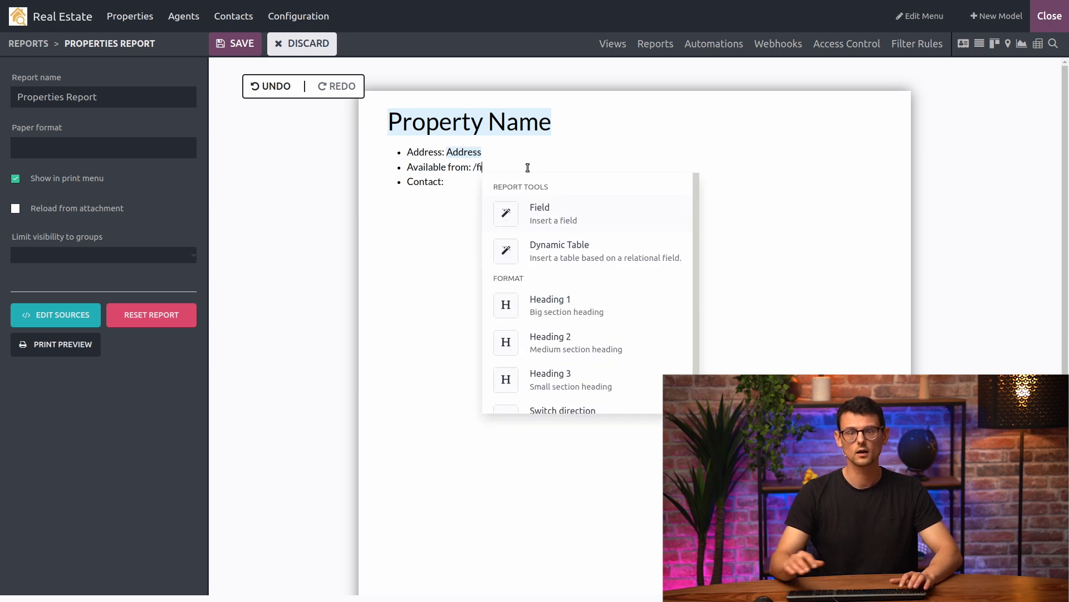
left_click(554, 205)
type("ava")
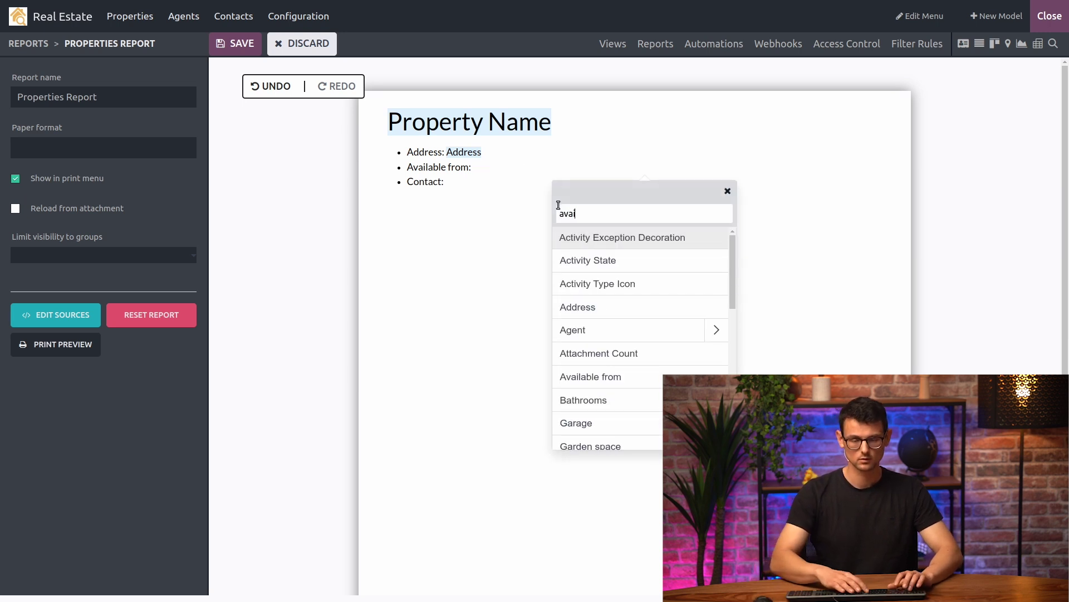
type("ila")
left_click(592, 246)
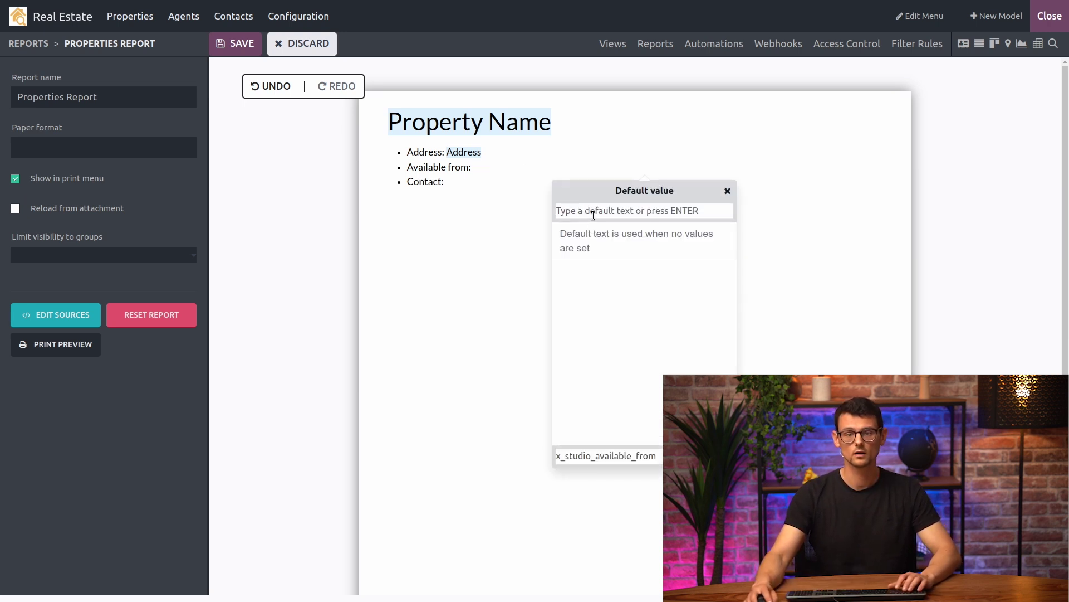
type("Date")
key("Return")
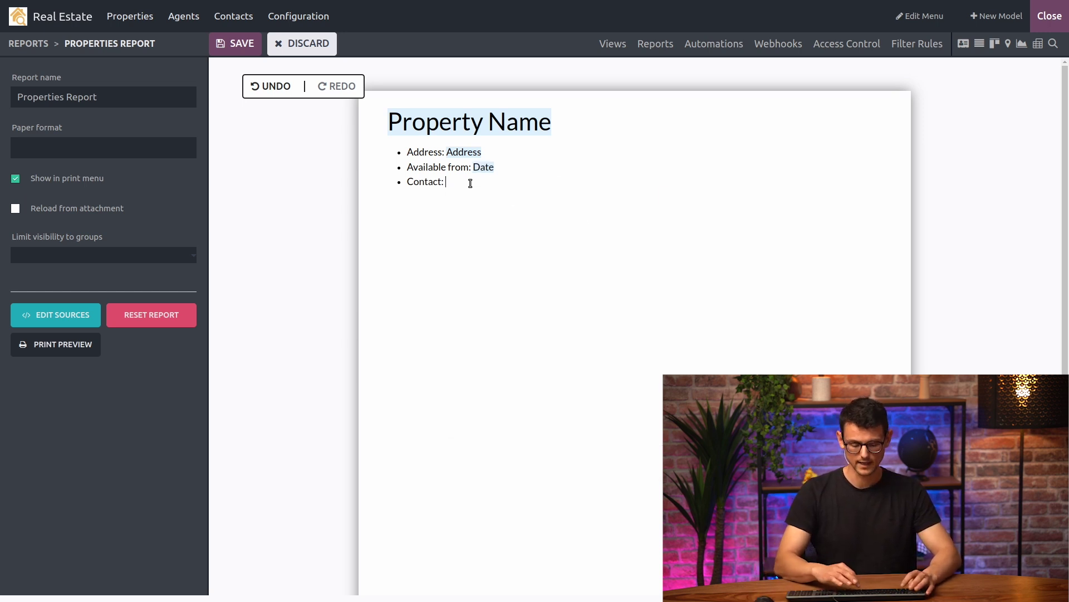
type("/fi")
After Contact:, insert the agent's Email field, ' or ', then the agent's Mobile field
left_click(525, 225)
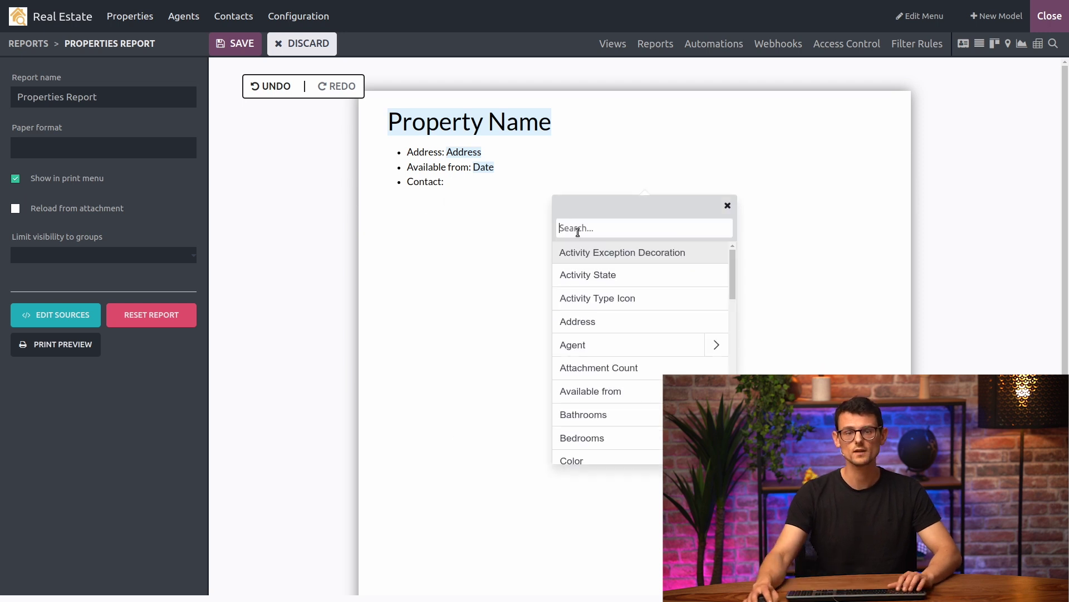
type("age")
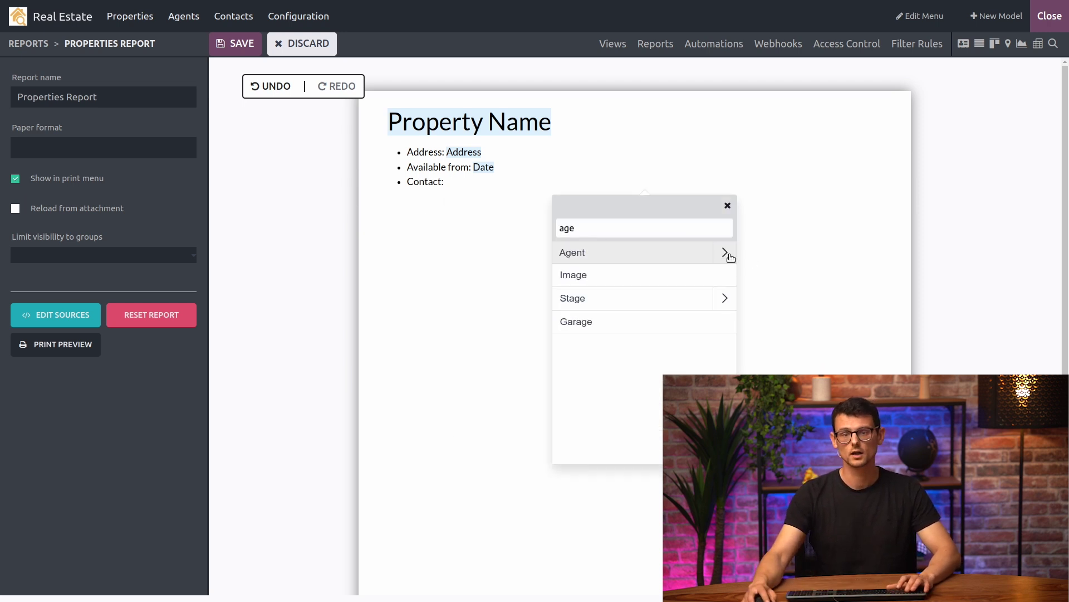
left_click(722, 255)
type("email")
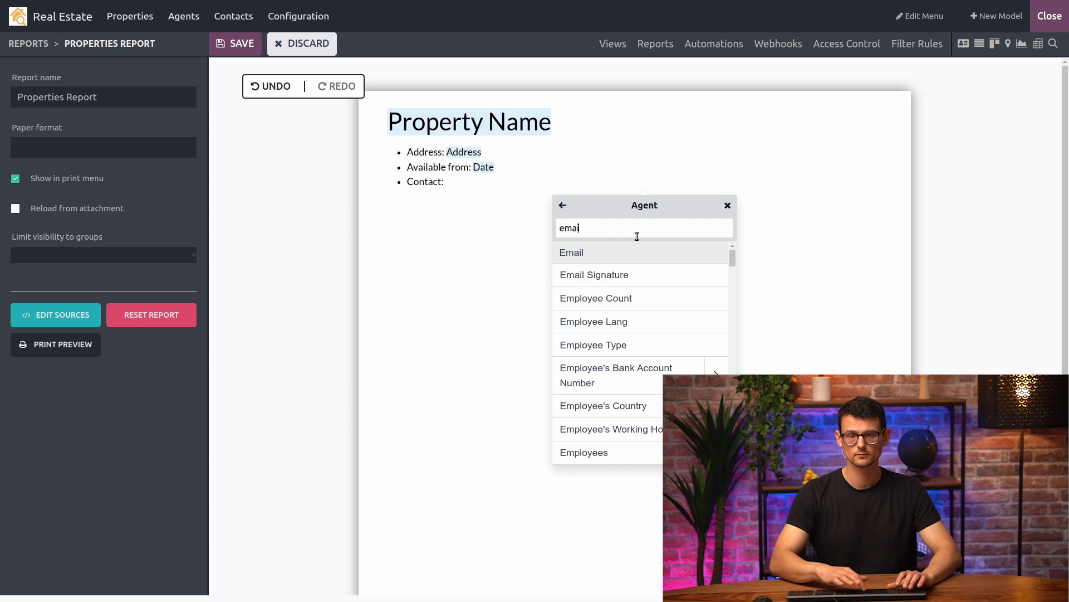
key("Return")
type("Em")
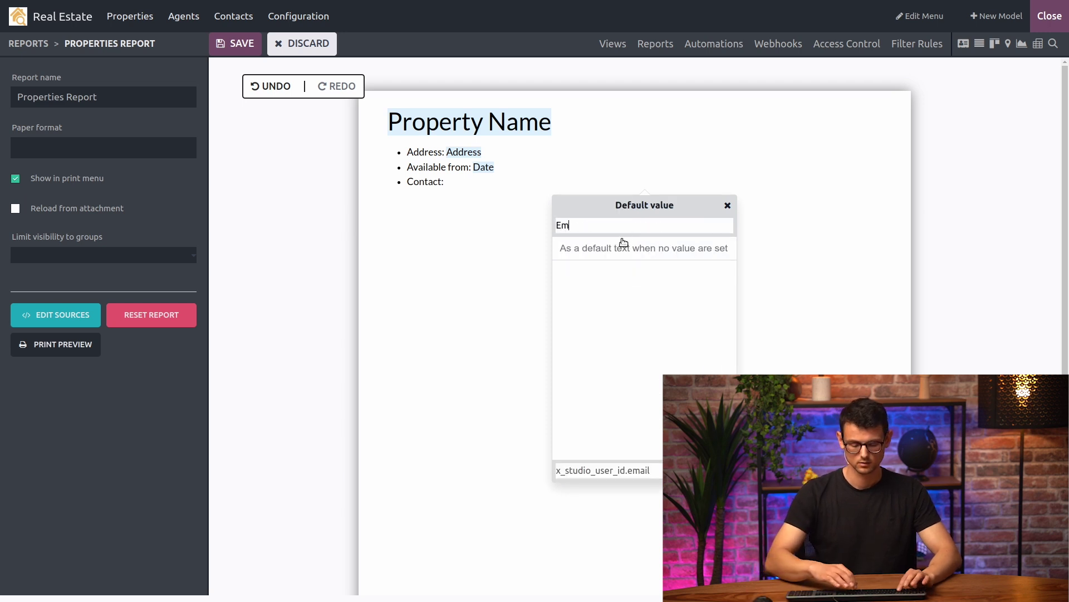
type("ail")
key("Return")
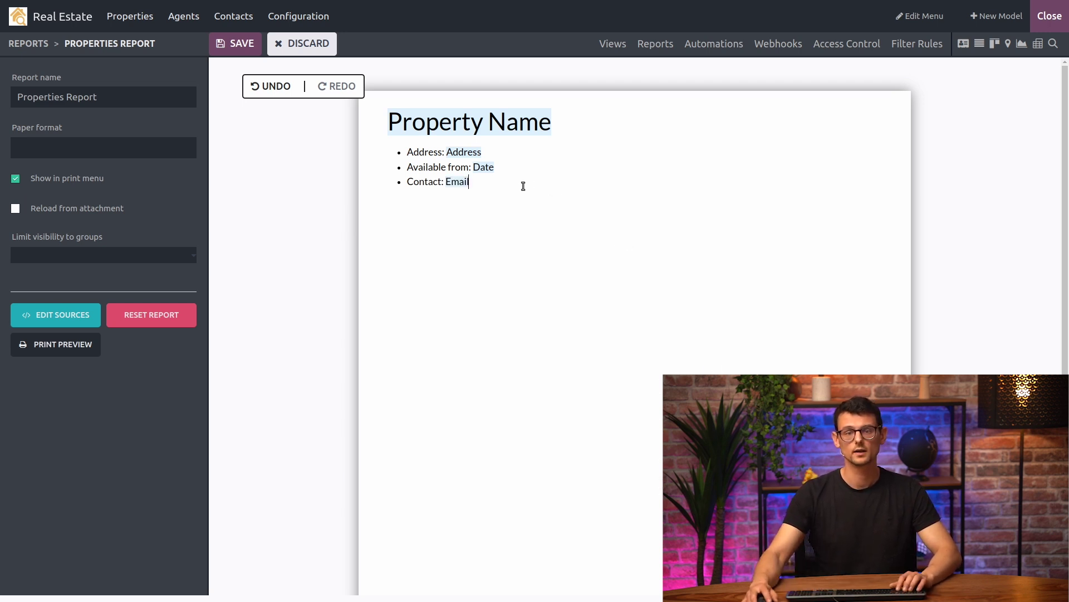
type(" or ")
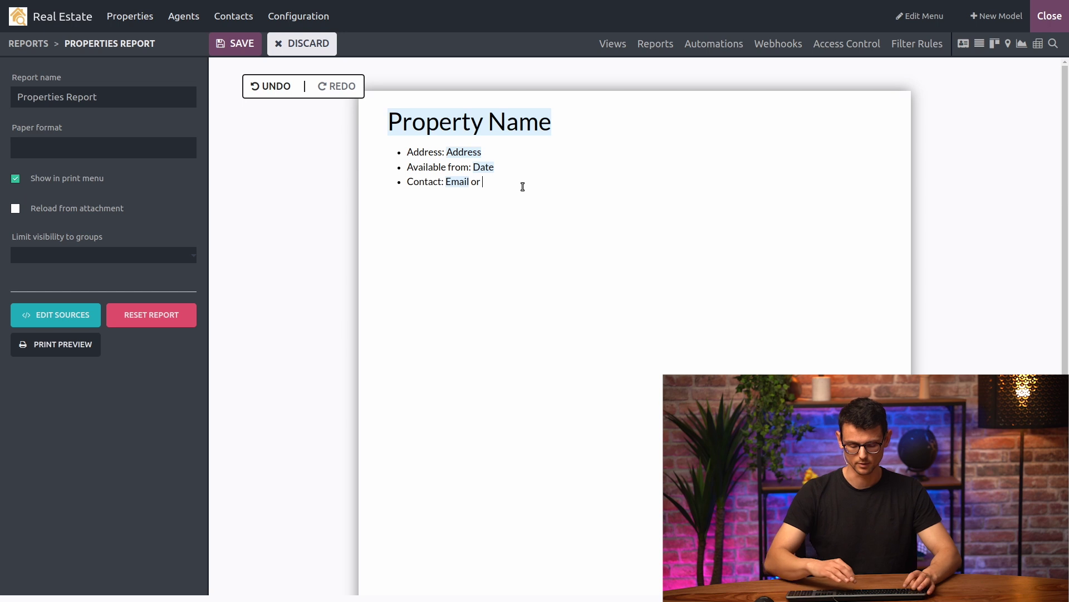
type("/fi")
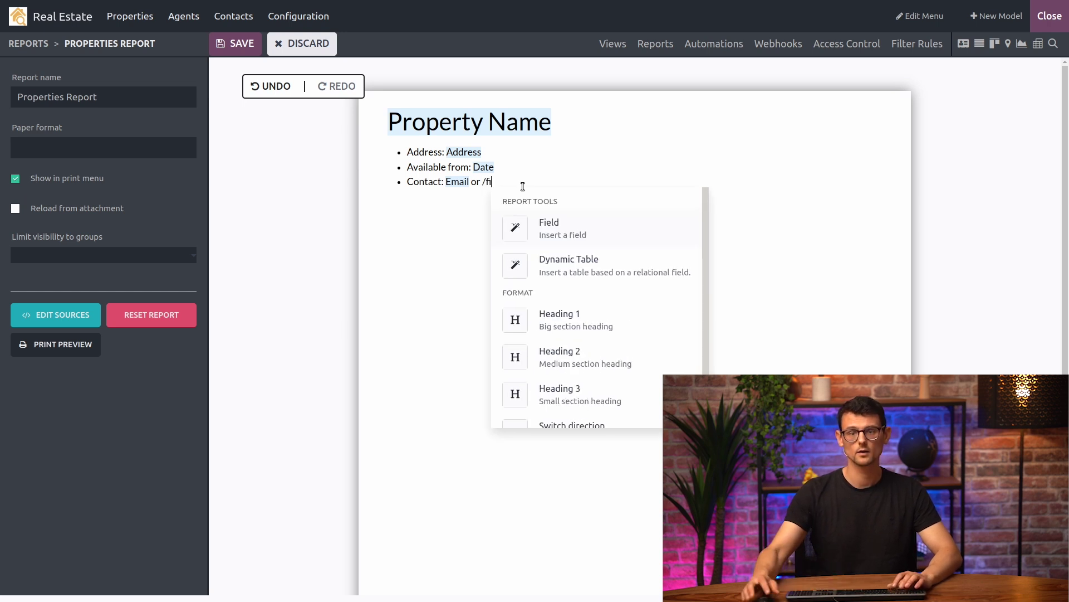
left_click(544, 224)
type("a")
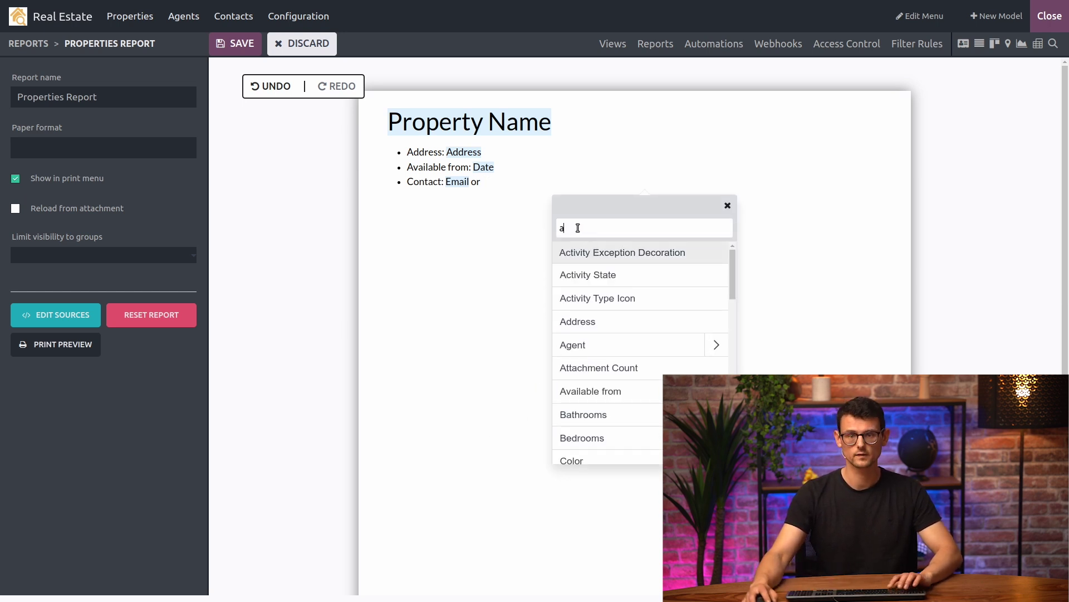
type("ge")
left_click(725, 252)
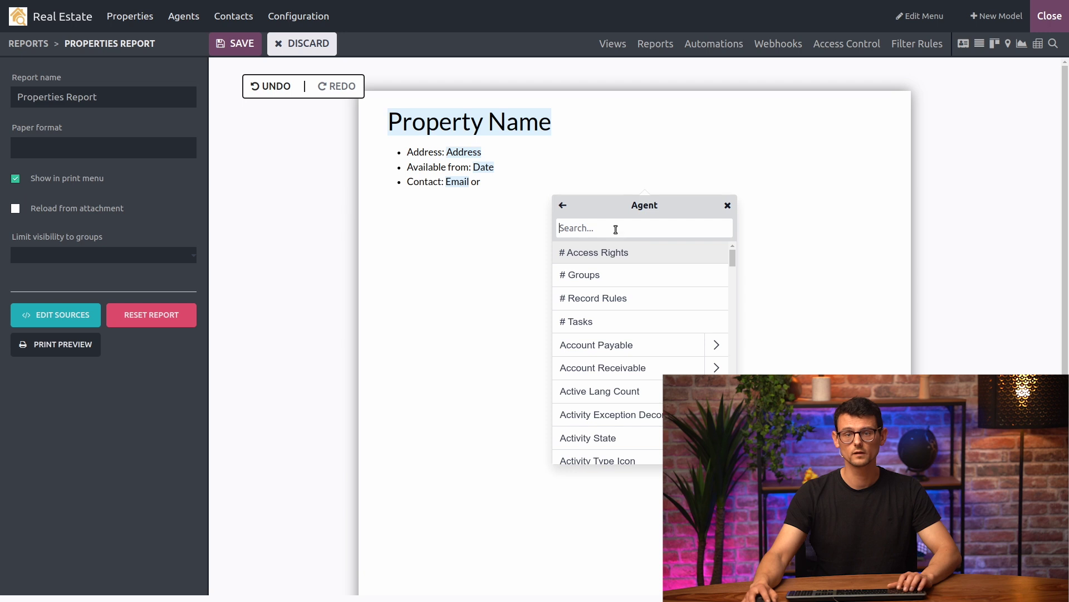
type("mobil")
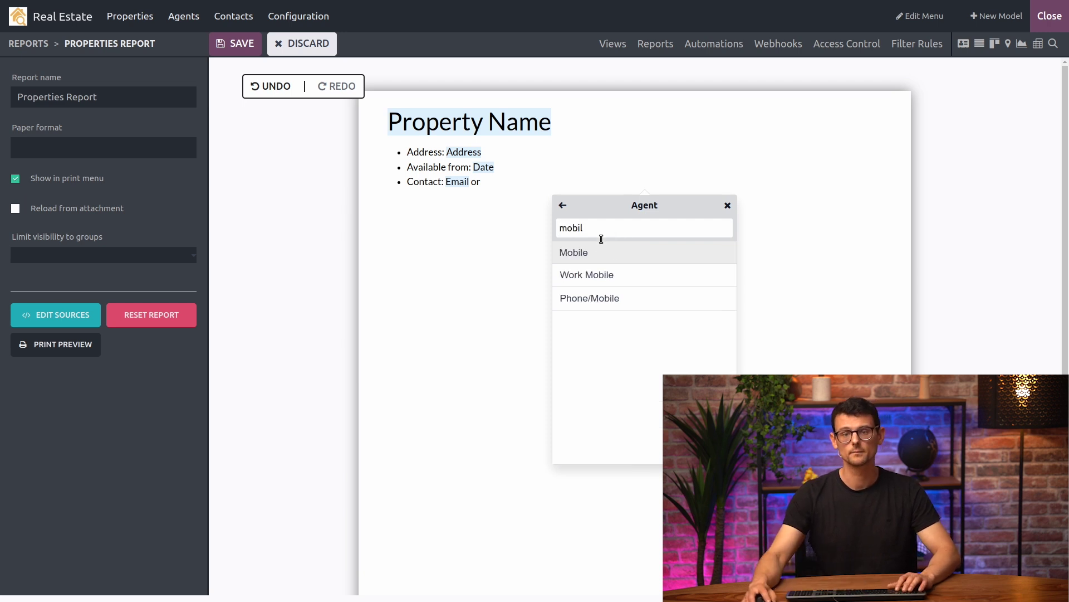
left_click(597, 253)
type("Mob")
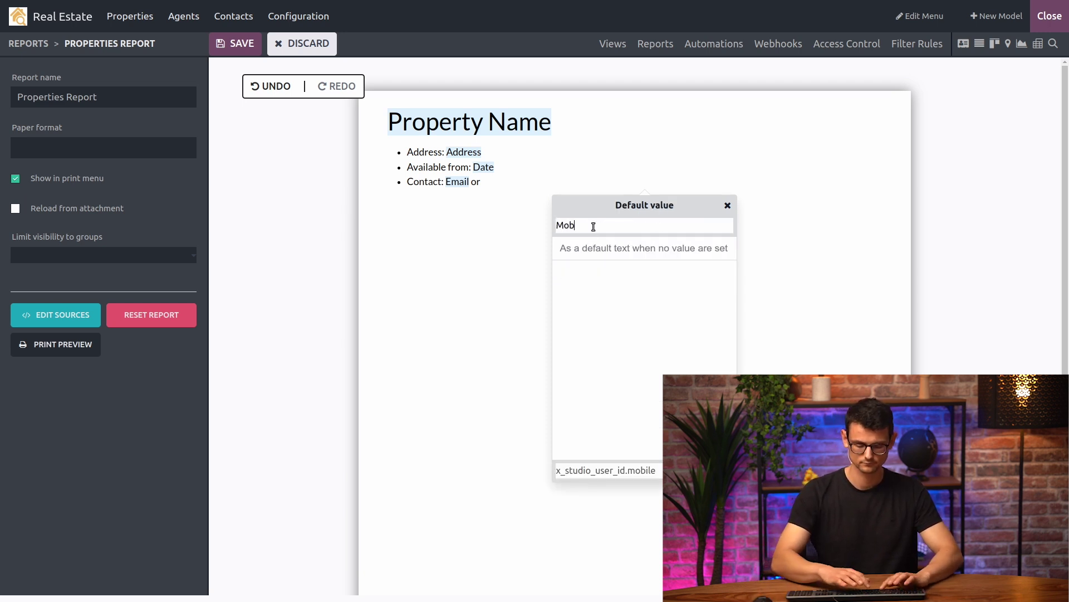
type("il")
key("Return")
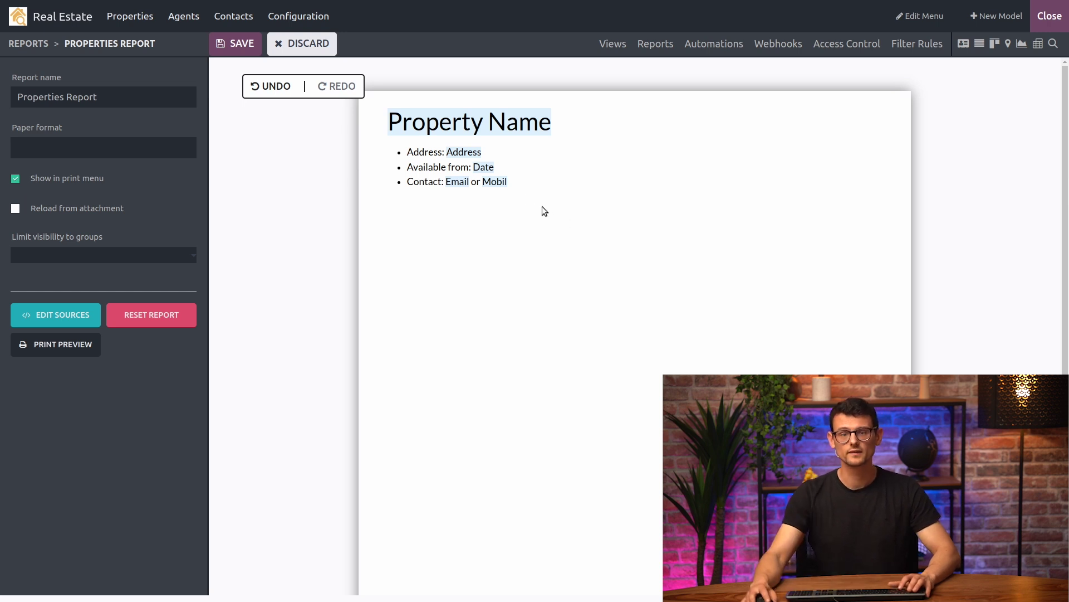
Below the list, add a plain paragraph containing the Property description field
key("Return")
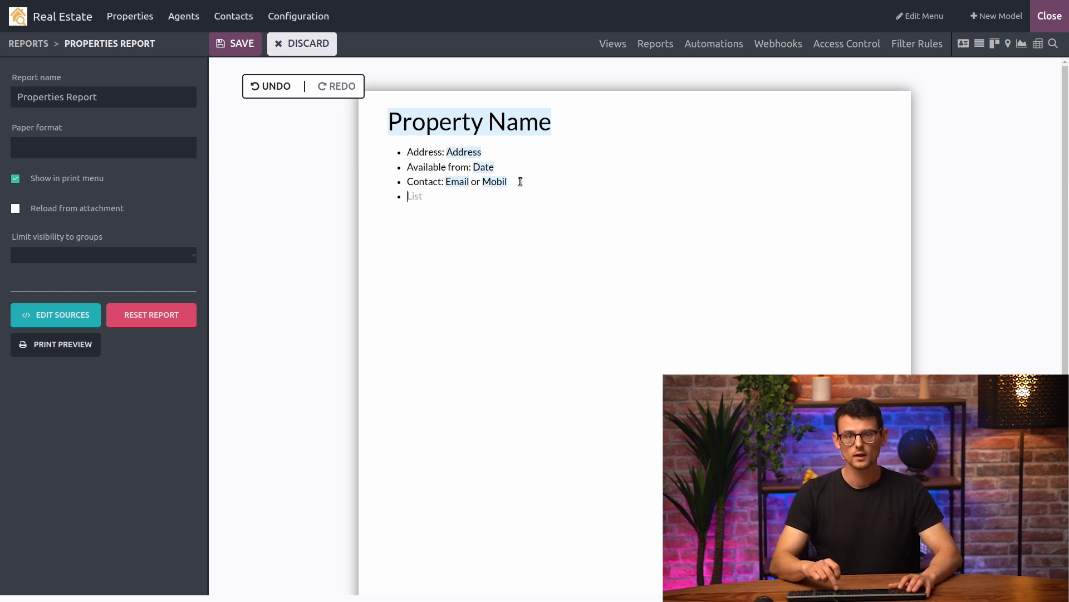
key("Return")
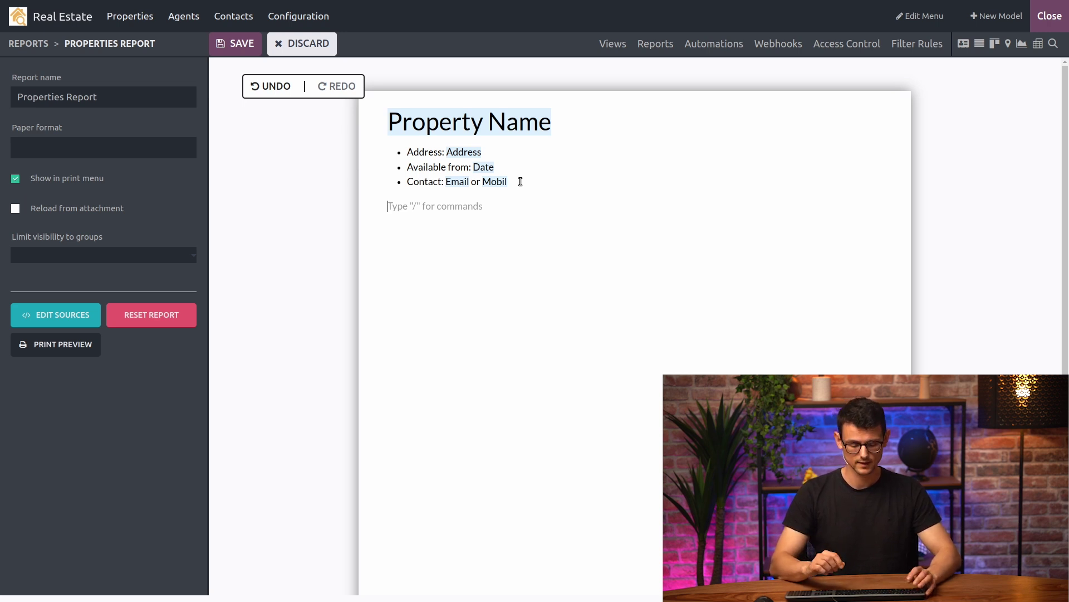
type("/f")
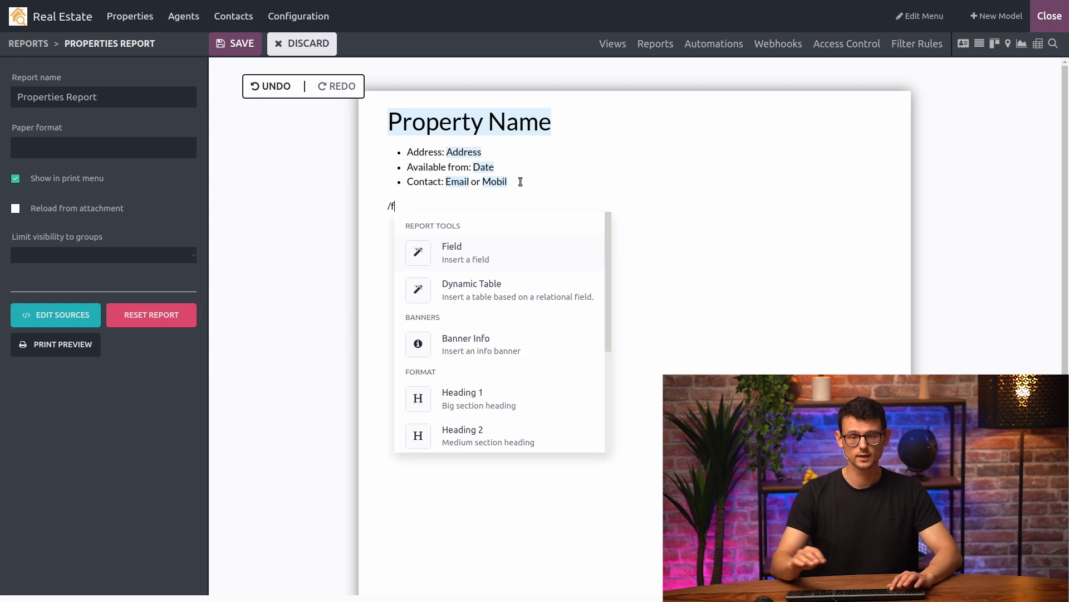
left_click(479, 249)
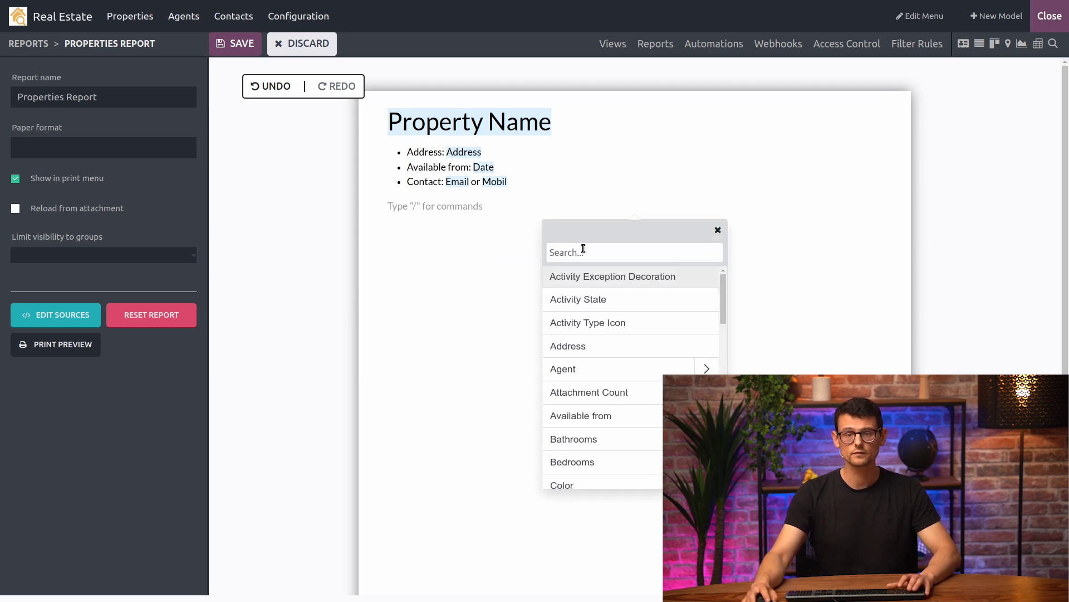
type("desc")
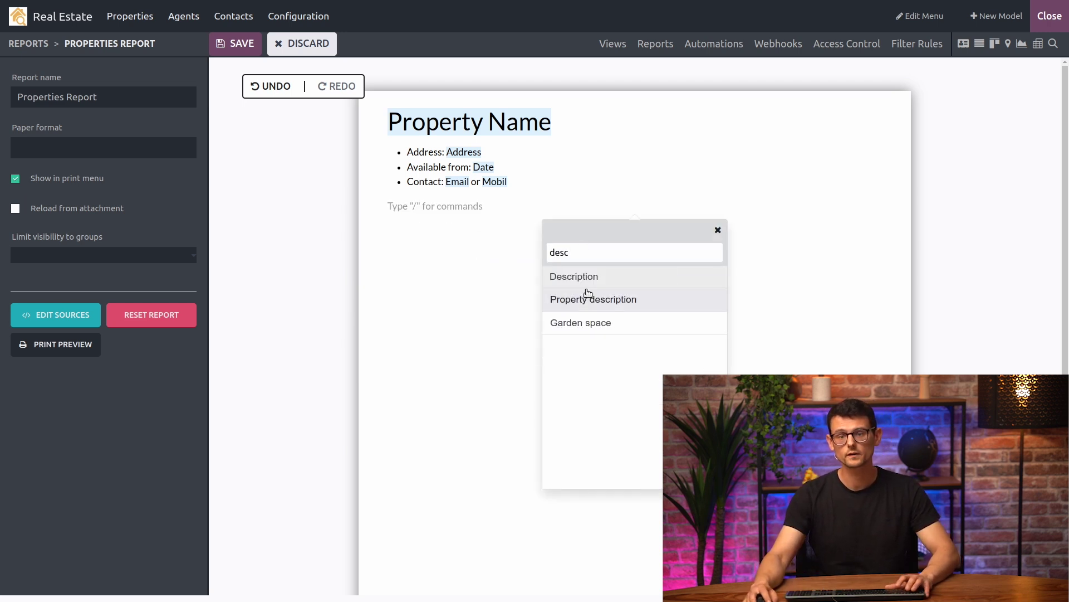
left_click(597, 299)
type("P")
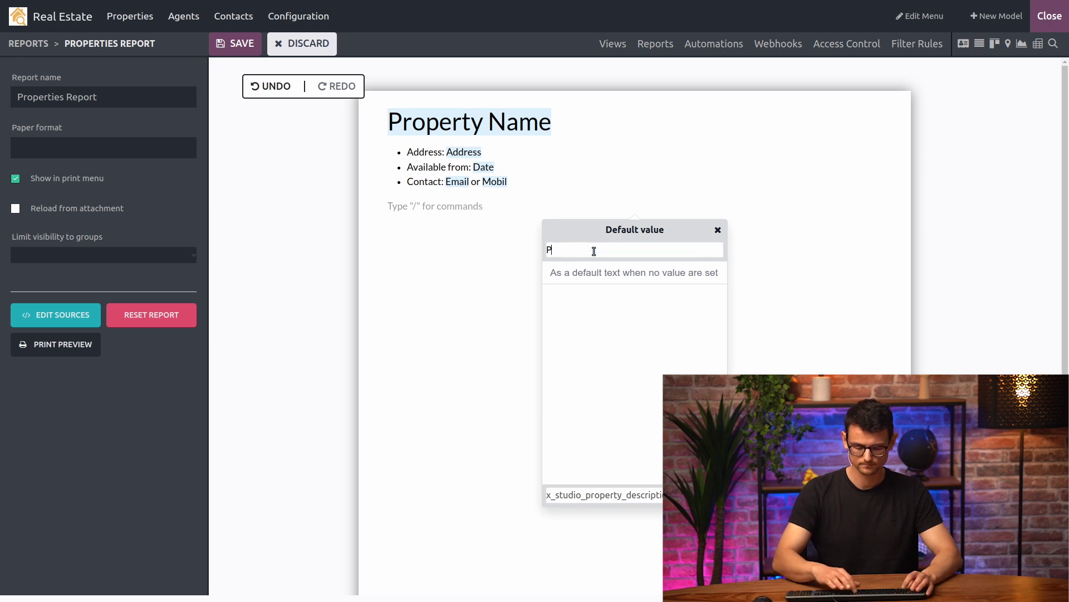
type("roperty de")
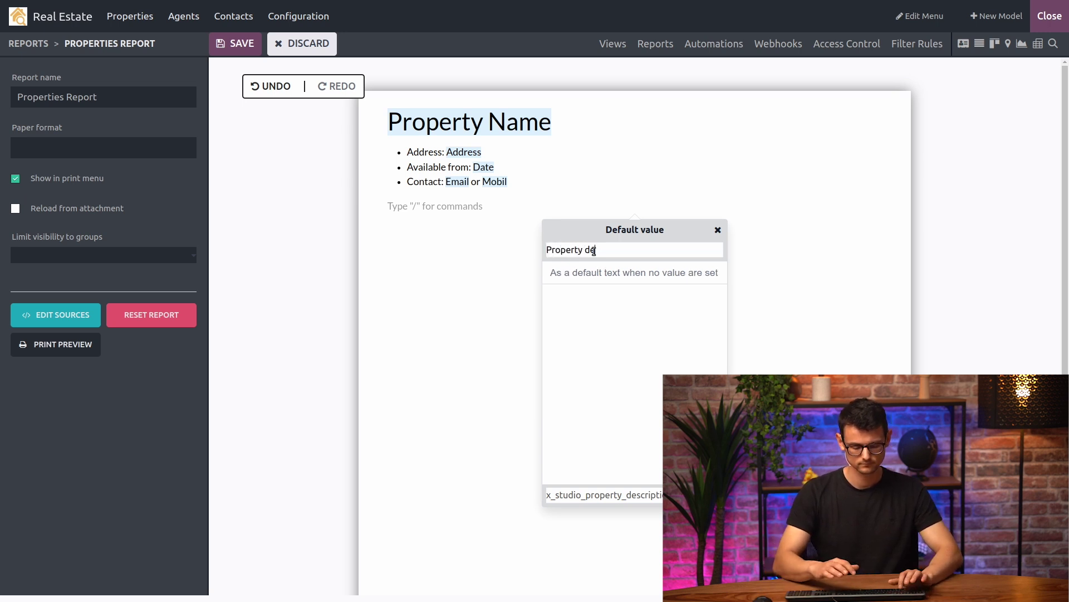
type("scription")
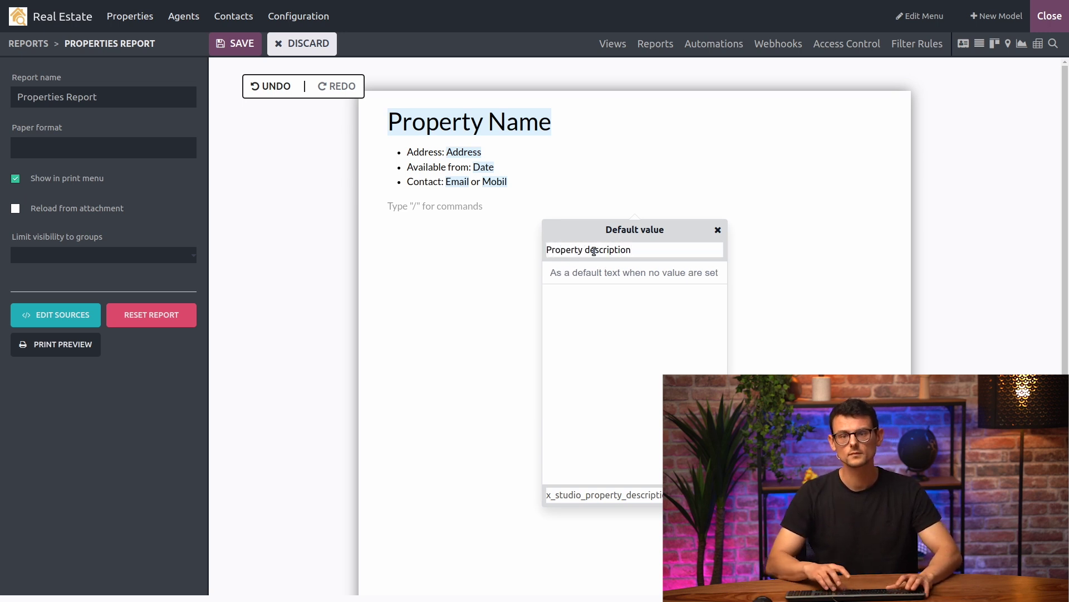
key("Return")
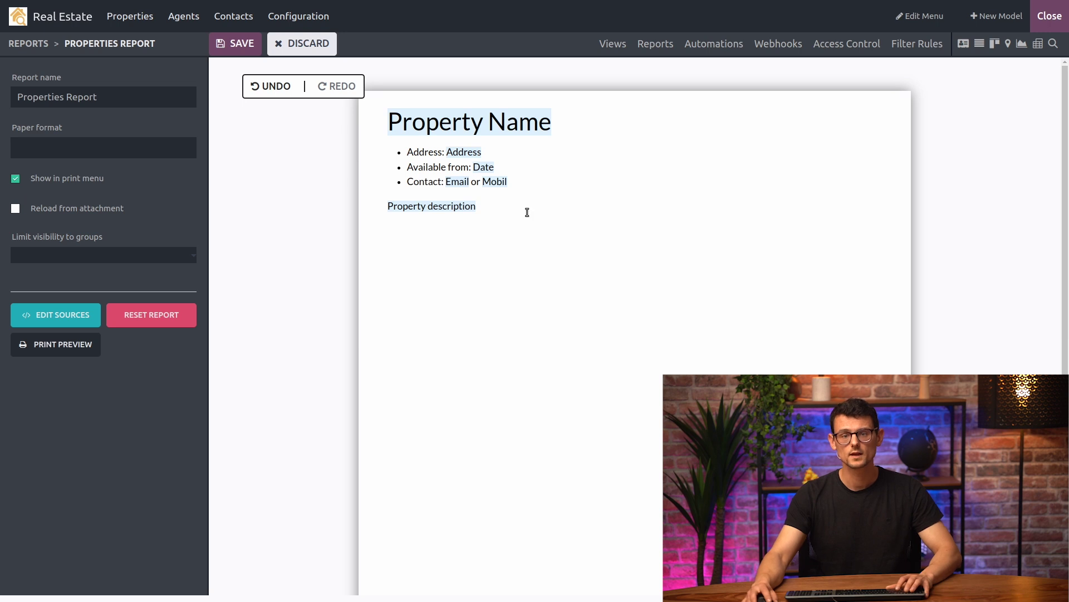
Insert the Image field on the next paragraph and add an empty line beneath it
key("Return")
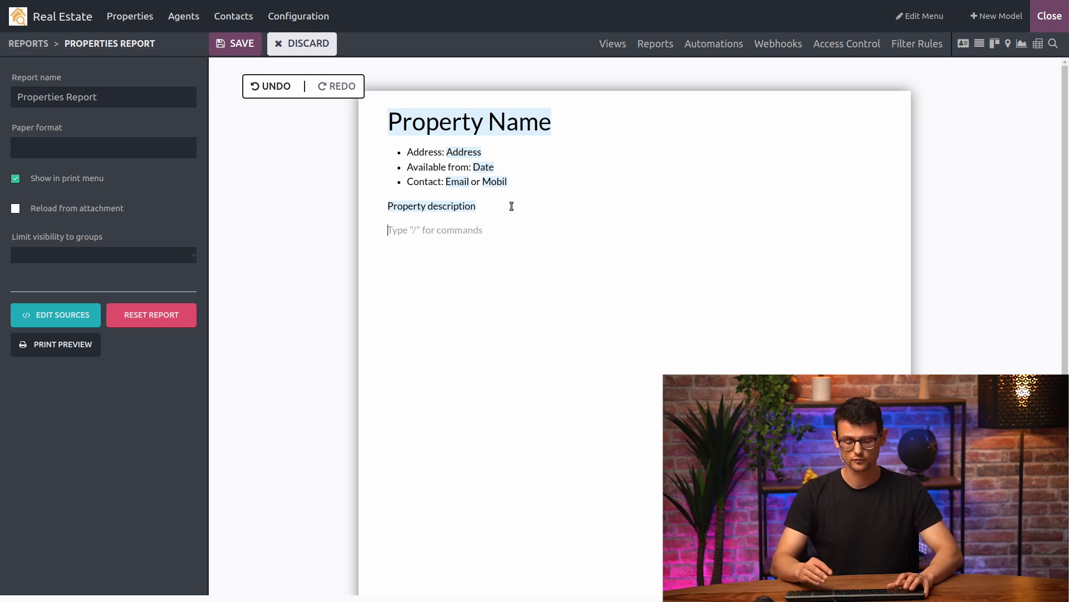
type("/fi")
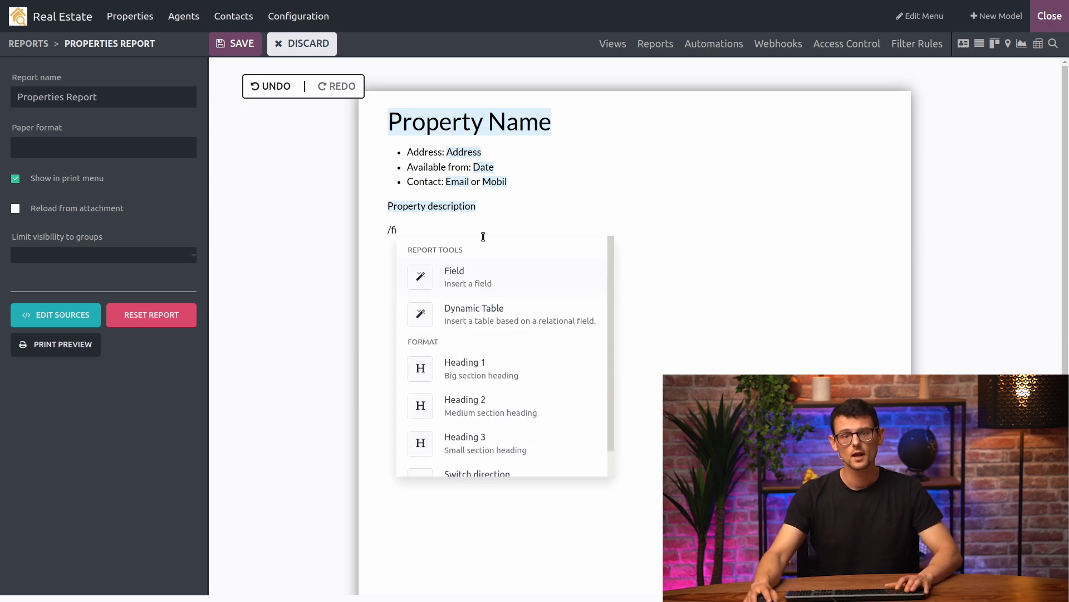
left_click(454, 277)
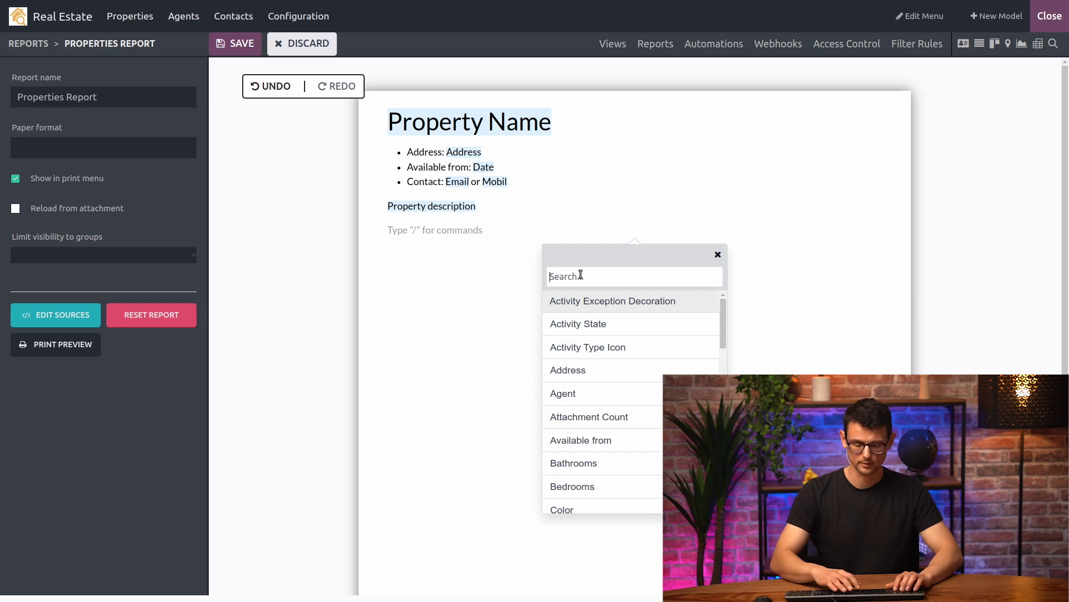
type("im")
left_click(586, 303)
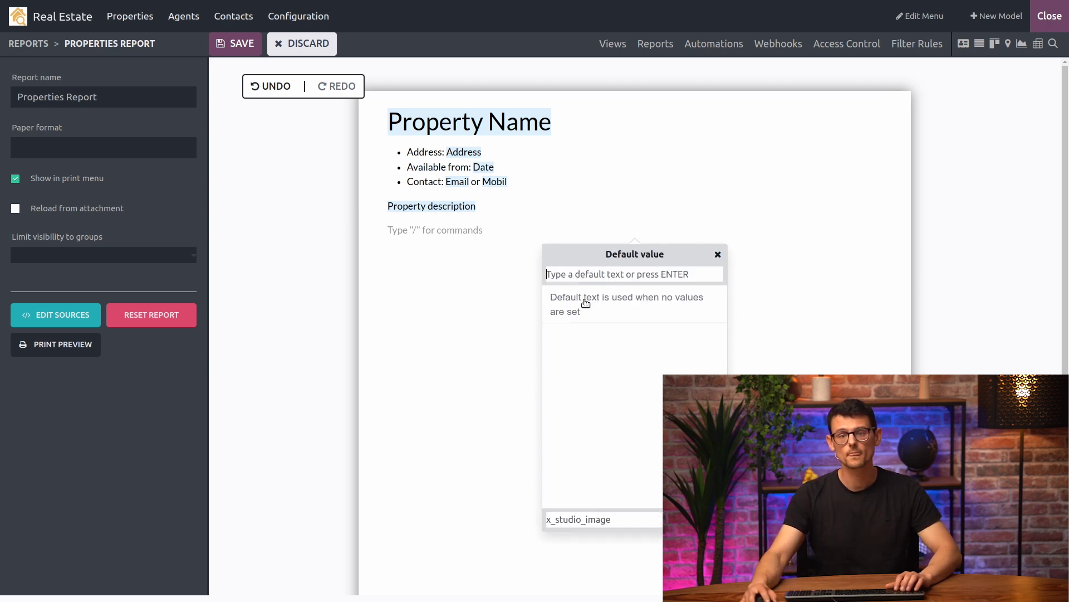
type("Image")
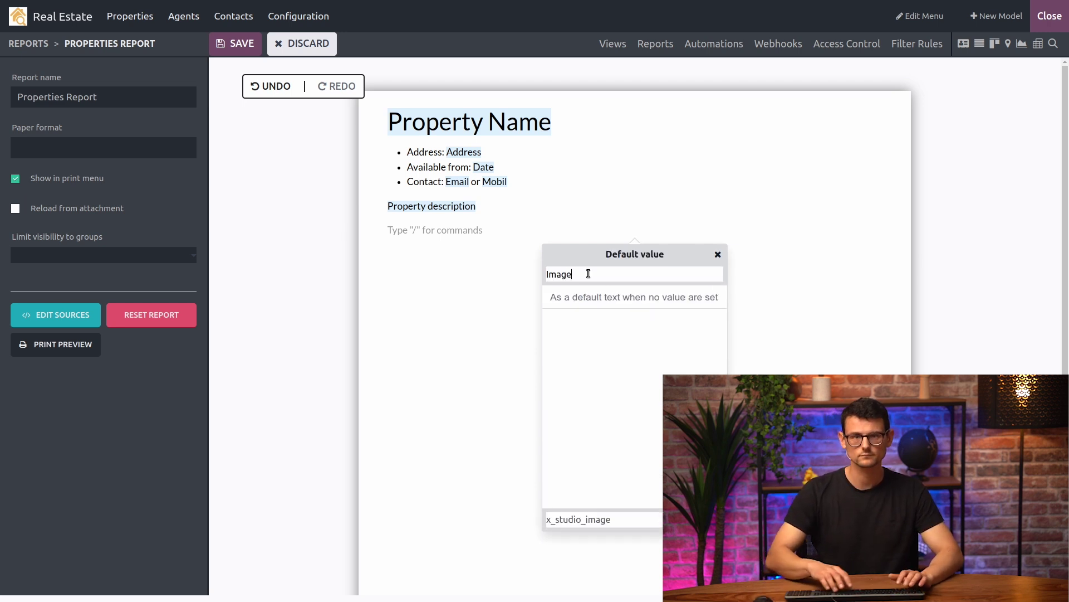
key("Return")
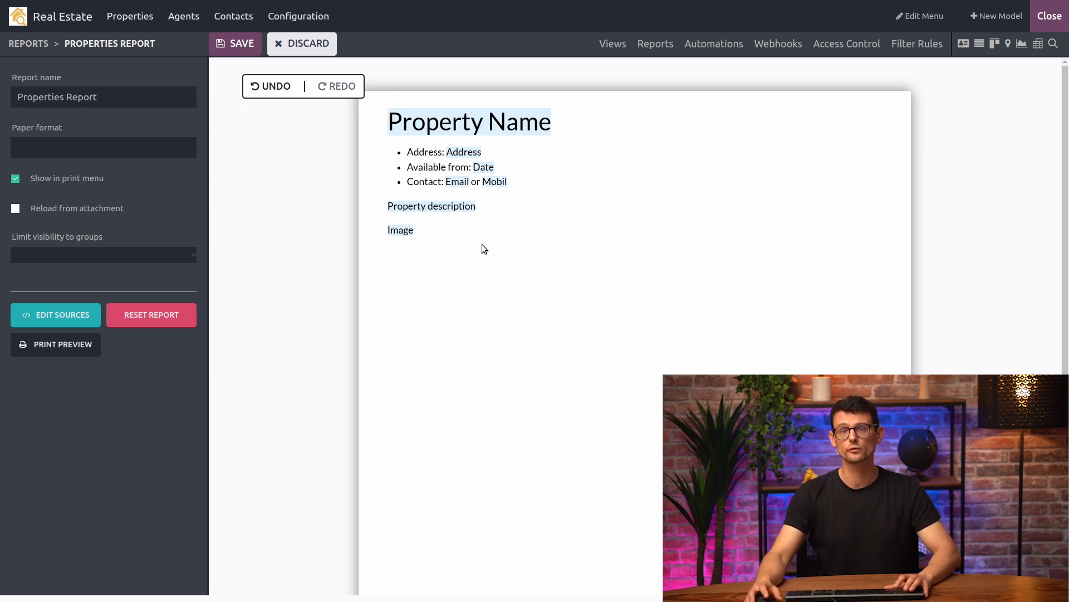
left_click(447, 235)
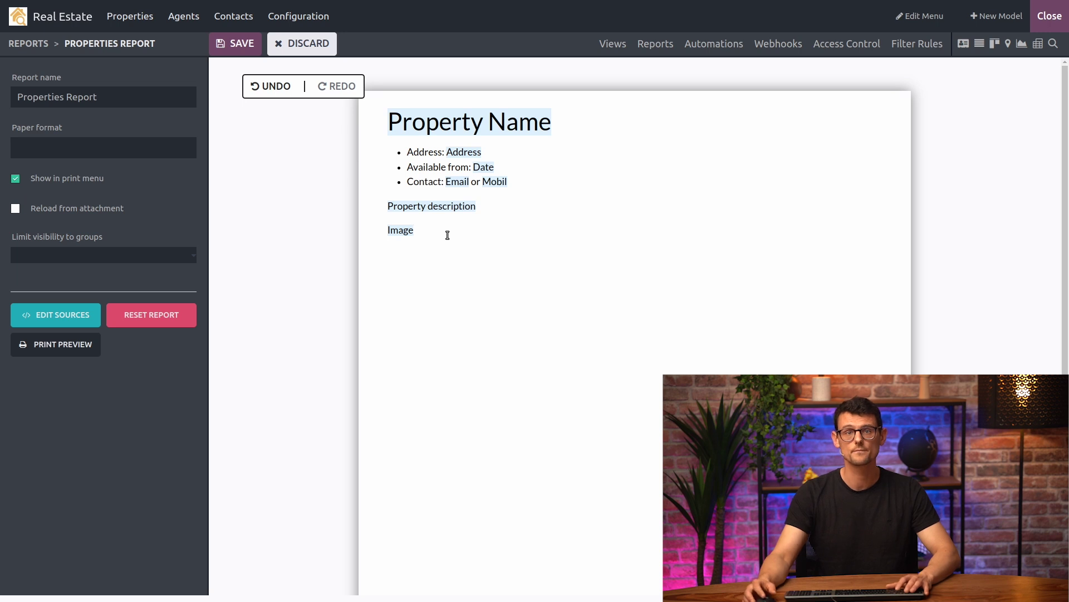
key("Return")
key("Return")
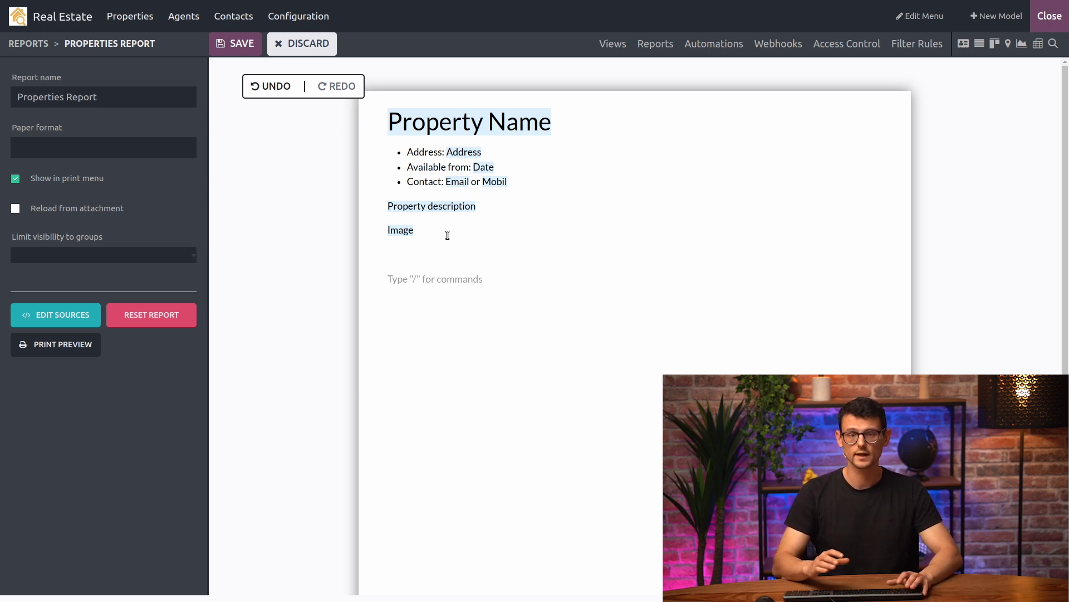
type("General ")
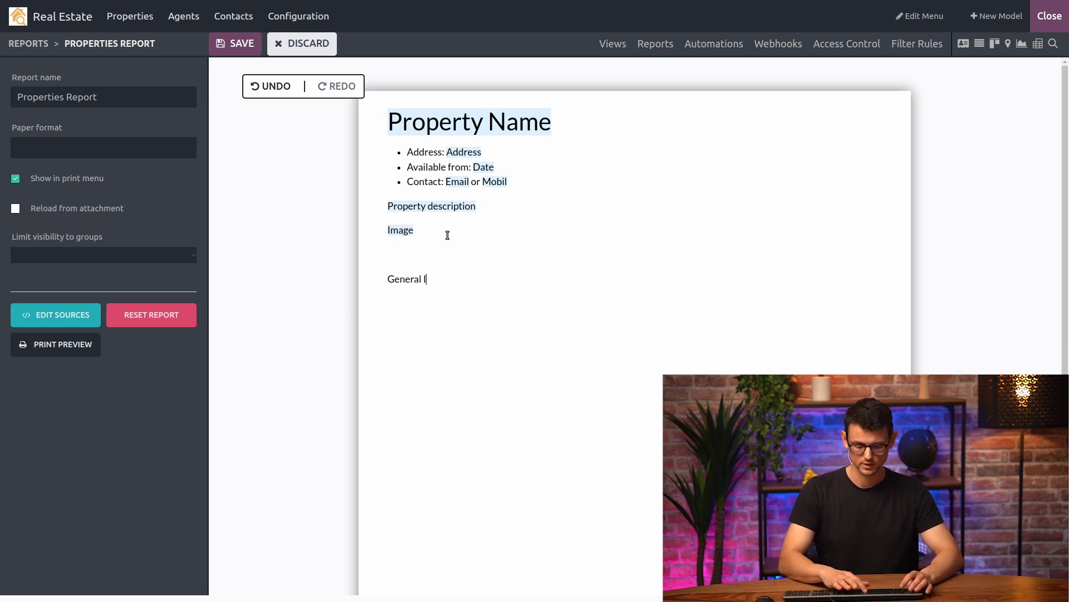
type("Information")
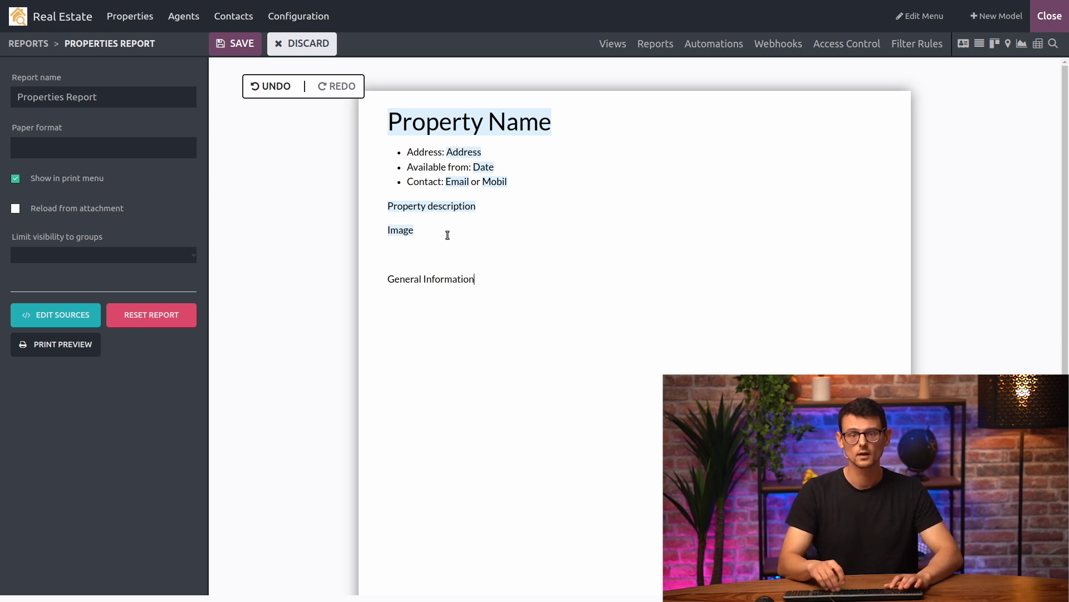
Format the typed 'General Information' line as a Header 2 heading
key("Return")
left_click_drag(483, 283, 379, 283)
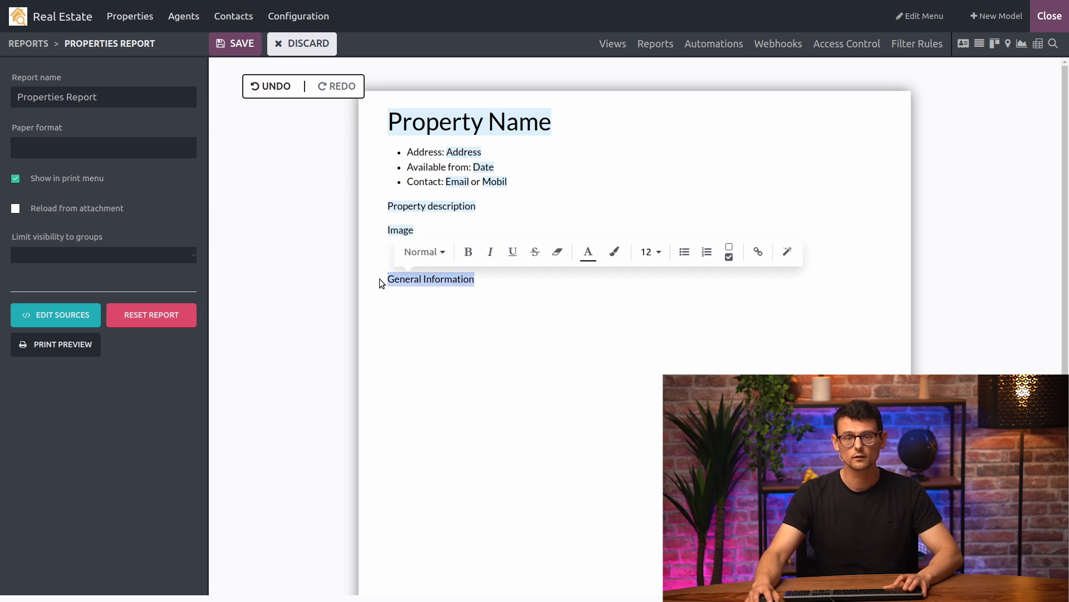
left_click(431, 253)
left_click(432, 323)
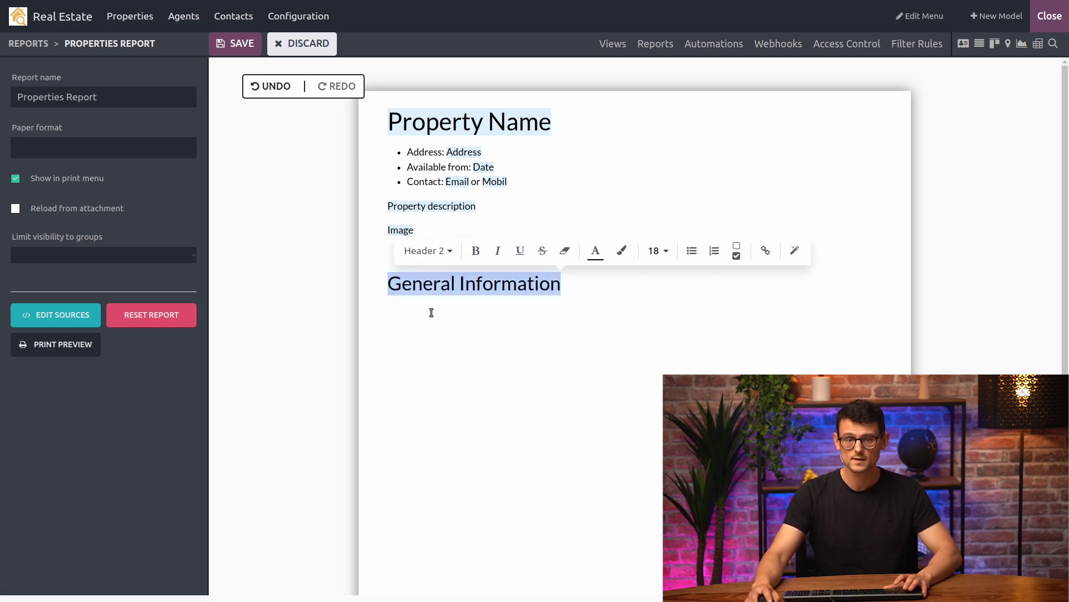
type("/")
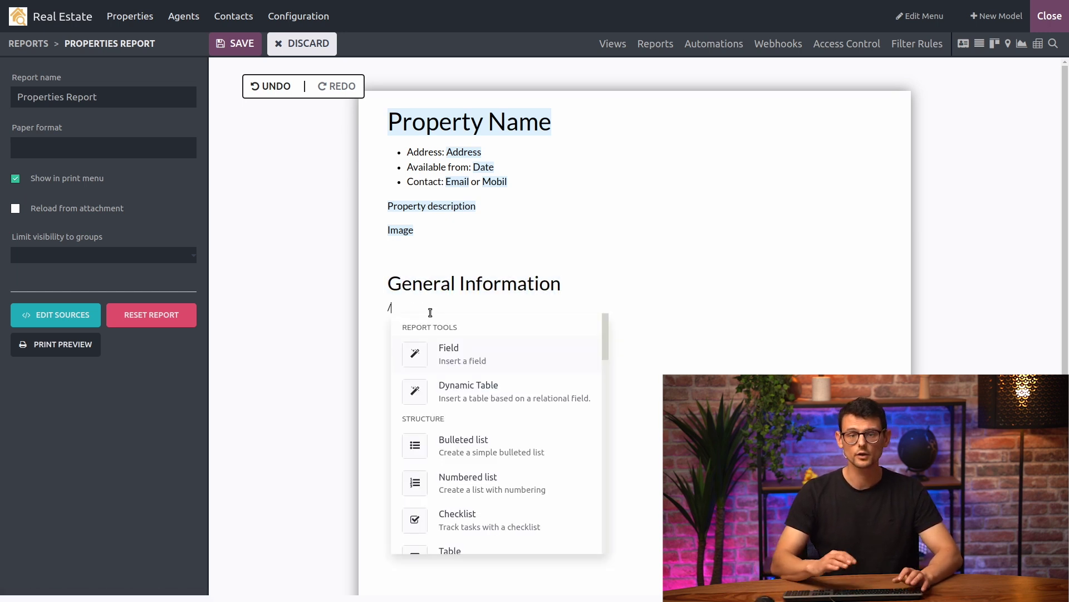
type("ta")
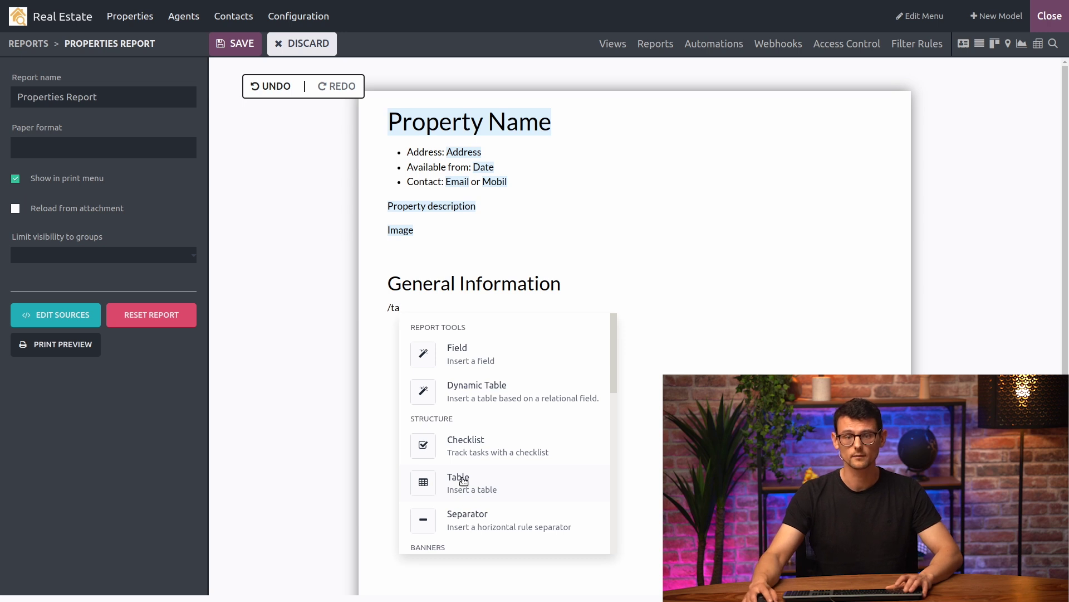
Insert a 2-column by 7-row table from the Table command
left_click(463, 482)
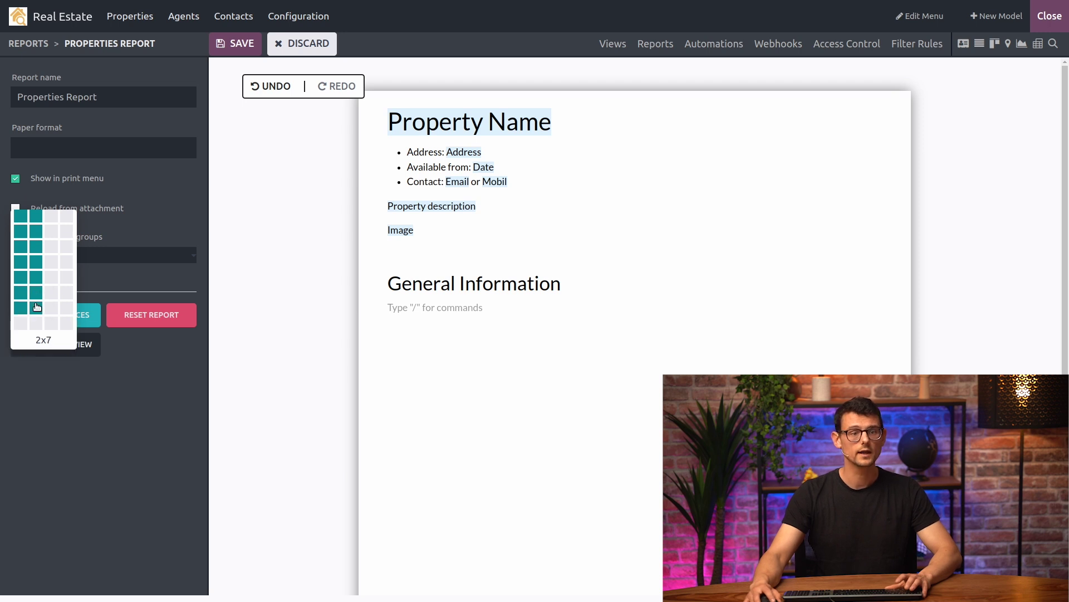
left_click(38, 305)
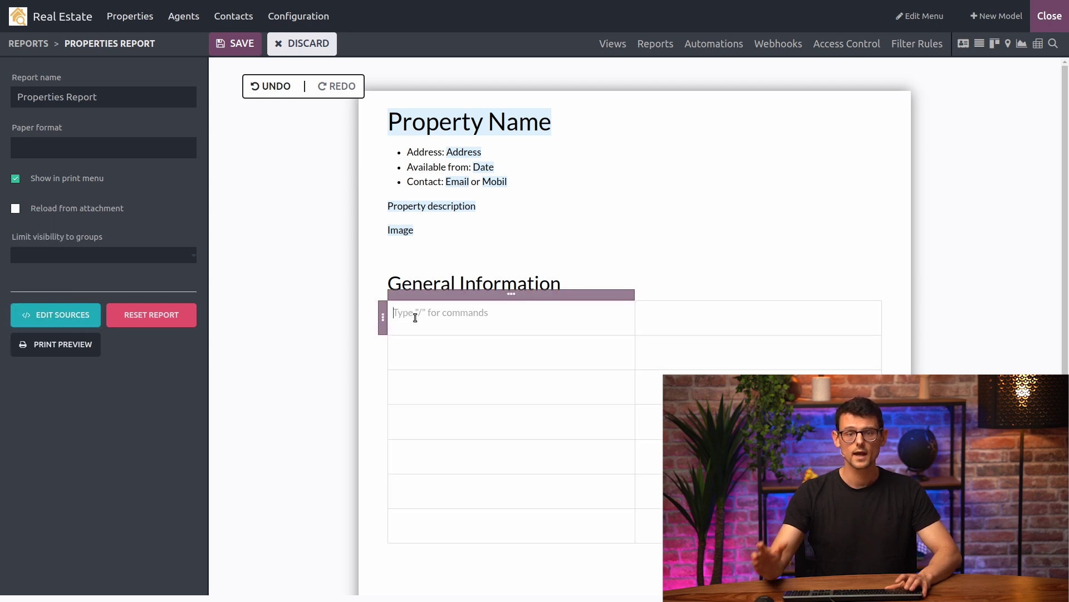
mouse_move(415, 317)
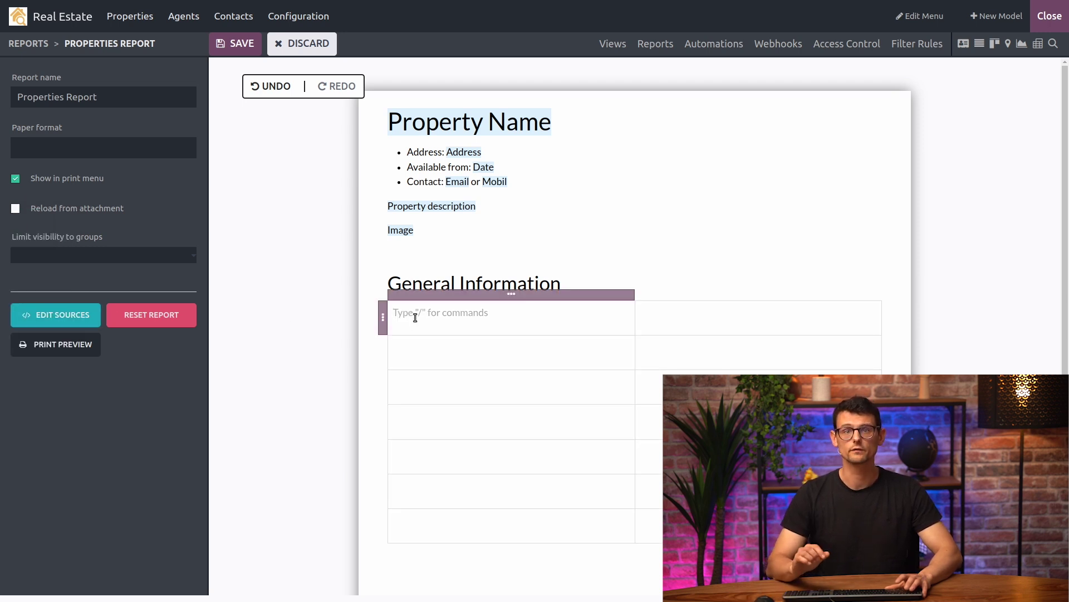
type("Proper")
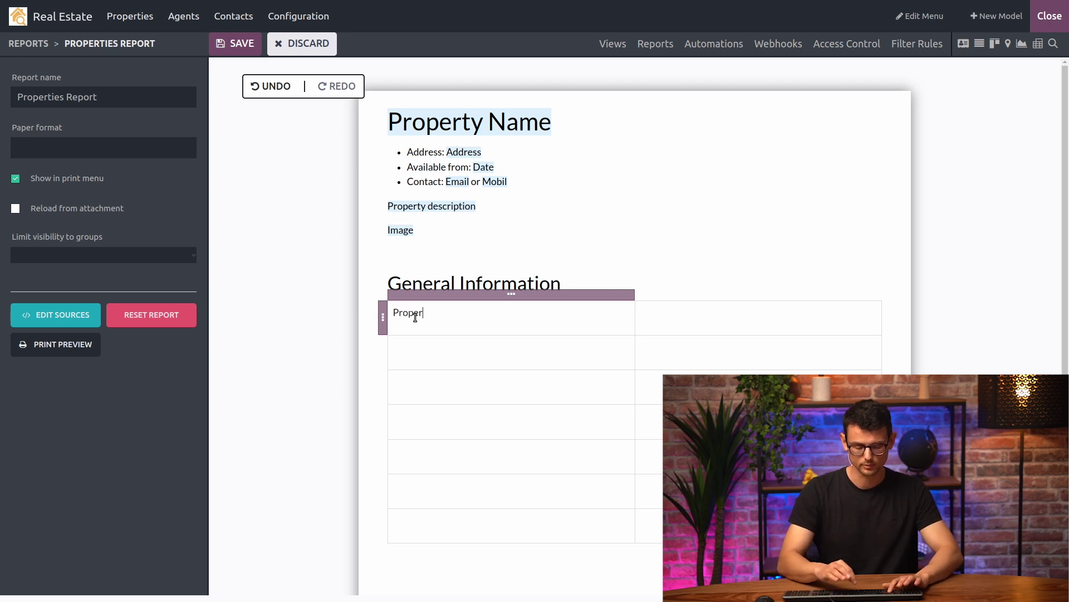
type("ty Type")
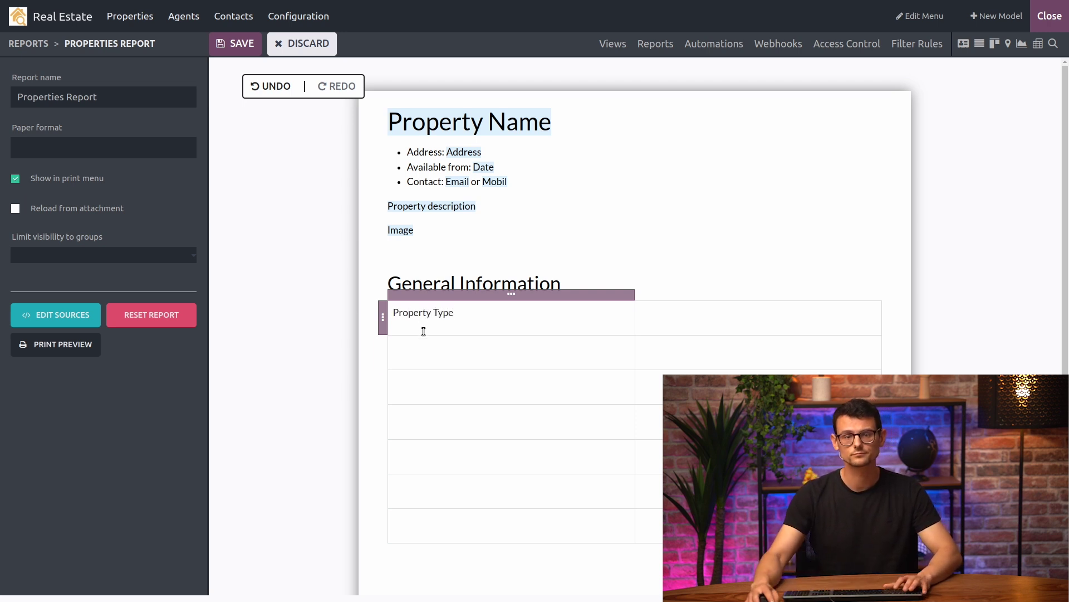
Enter Property Type, Value, Square Meters, Bedroom(s), Bathroom(s), Garden Space, Garage as left-column labels, then save
left_click(427, 345)
type("V")
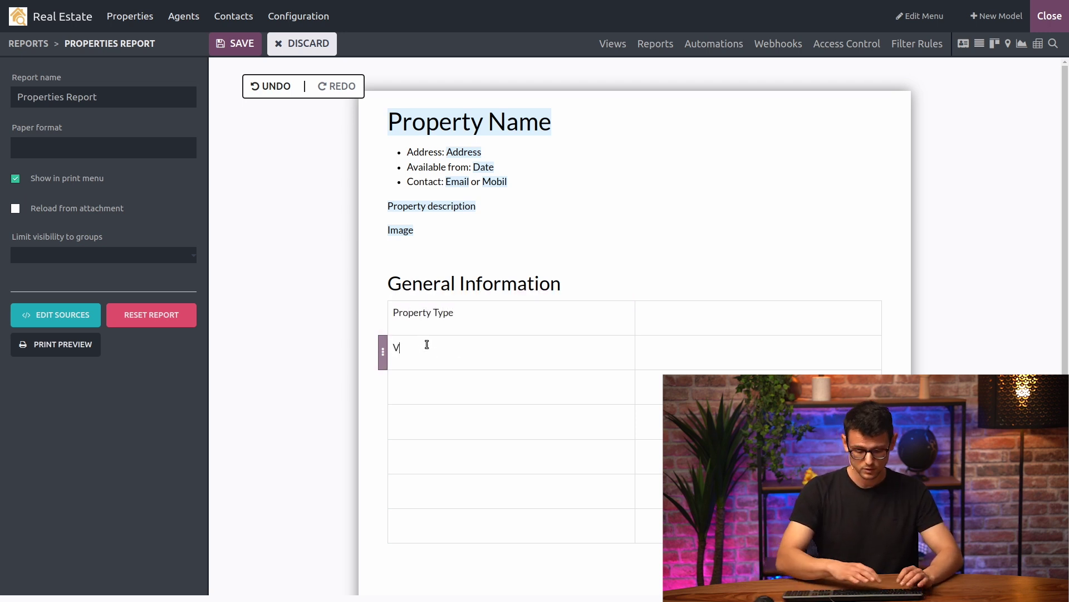
type("alue")
left_click(436, 387)
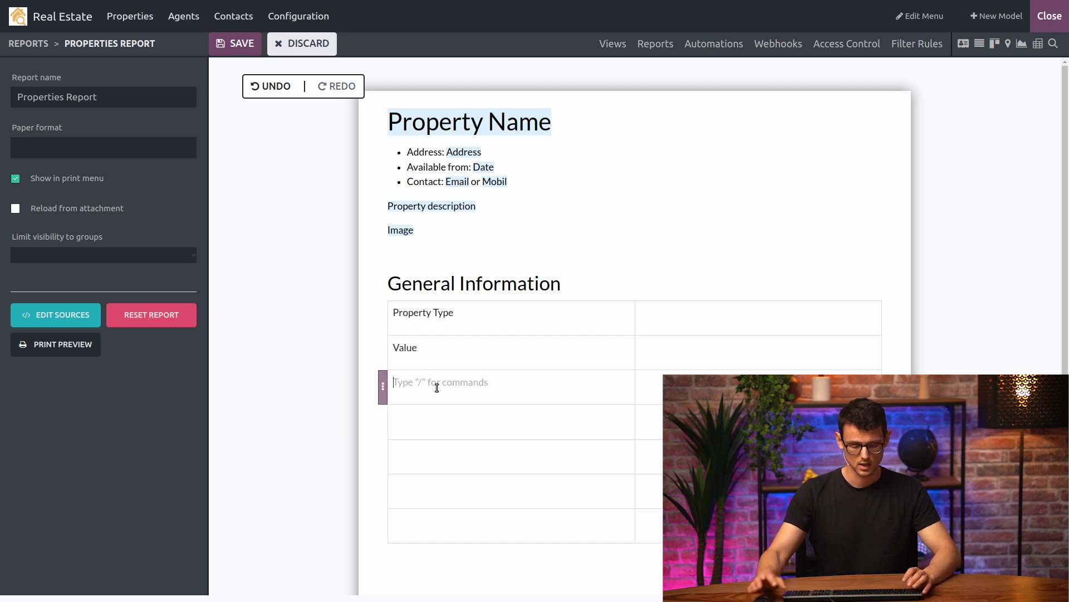
type("Square ")
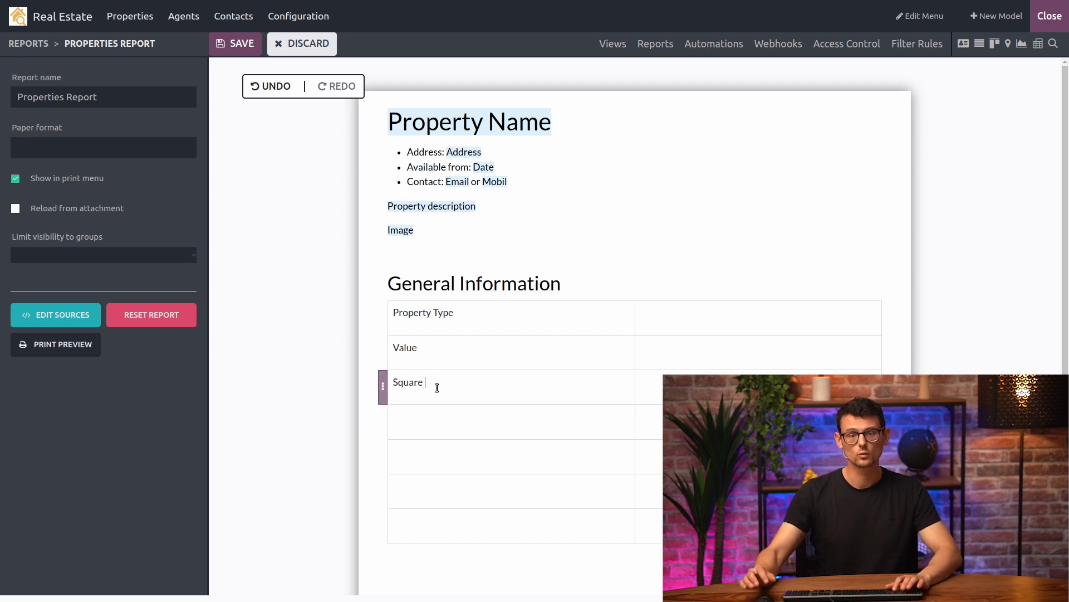
type("Meters")
left_click(431, 416)
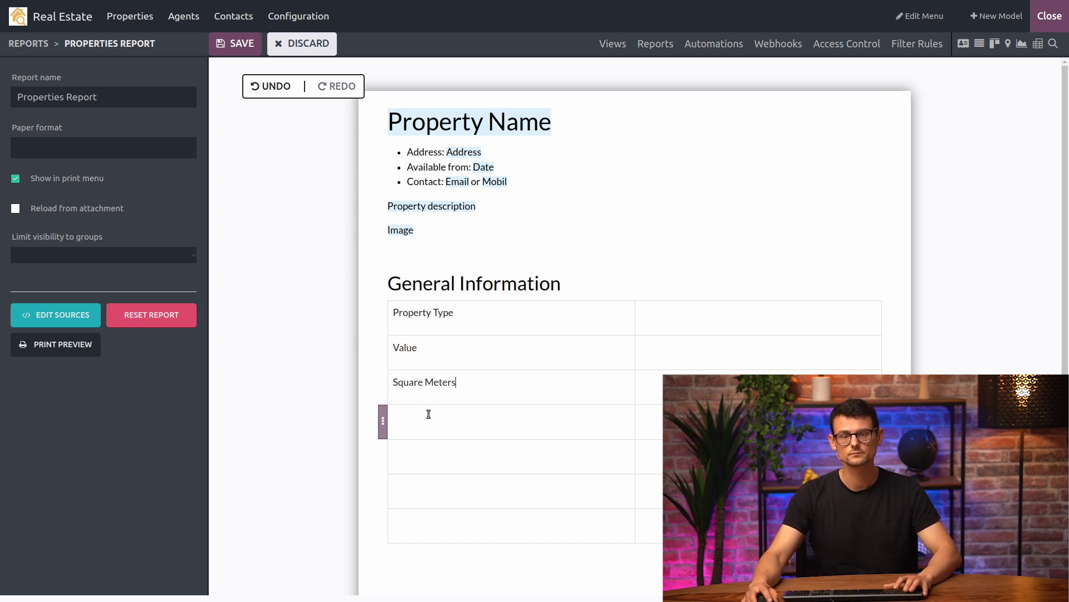
type("Bedroom(s")
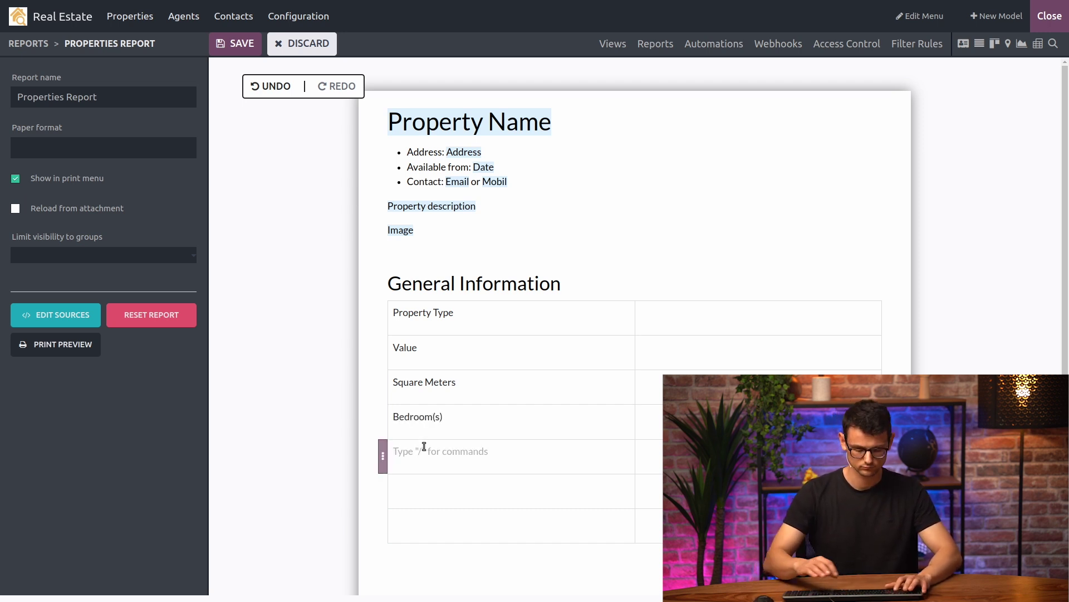
type("Bathroom")
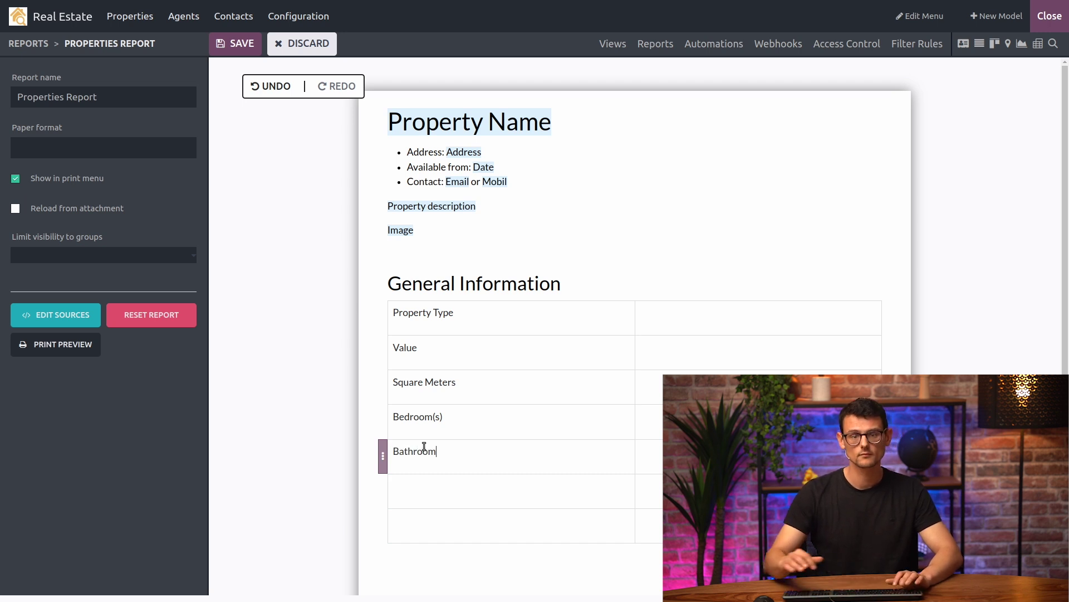
type("(s)")
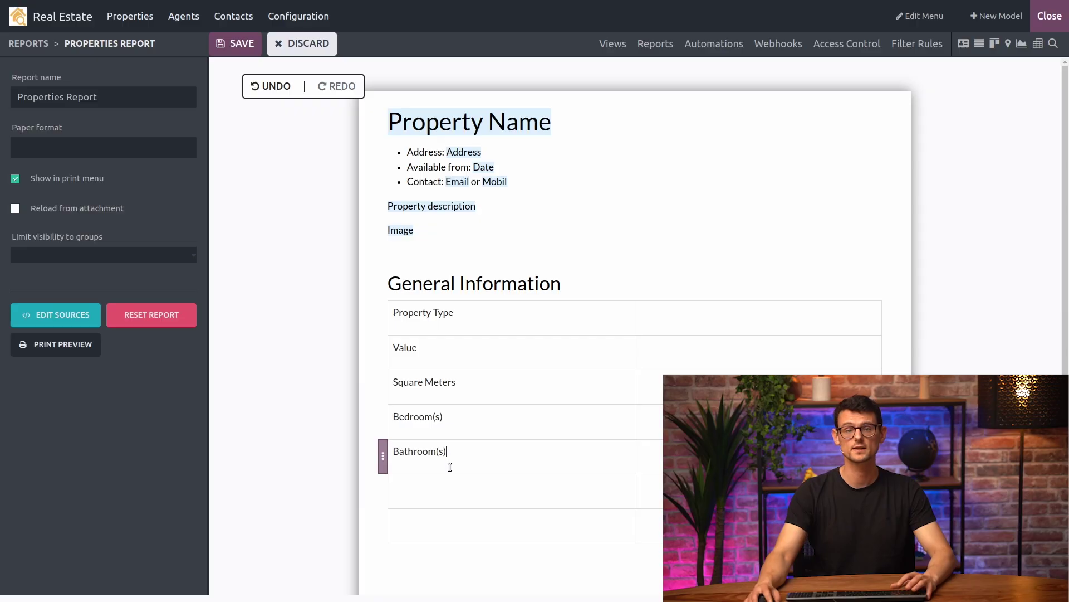
left_click(453, 486)
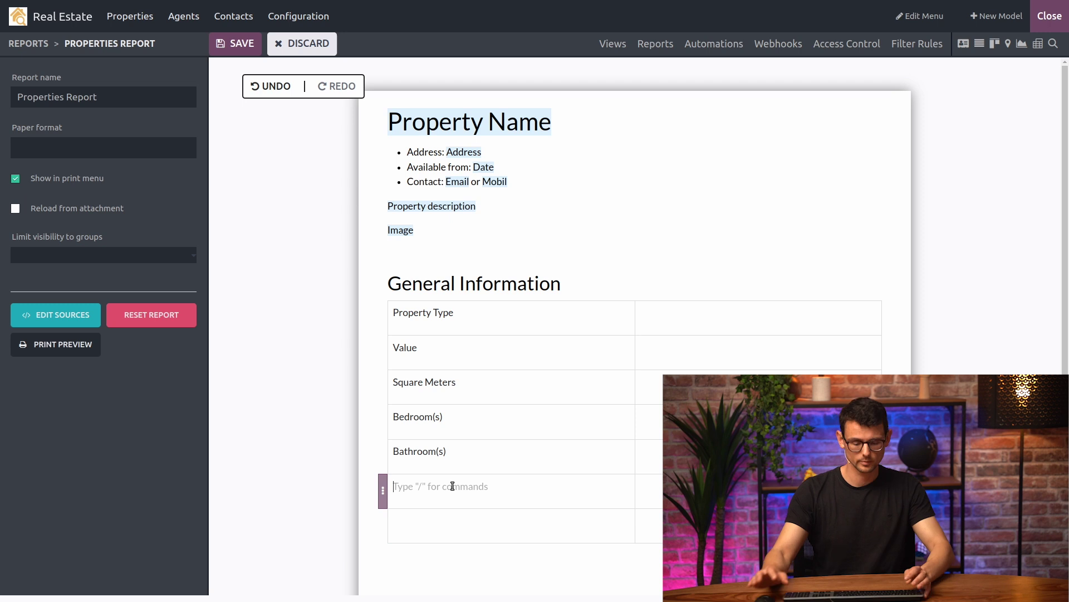
type("Garde")
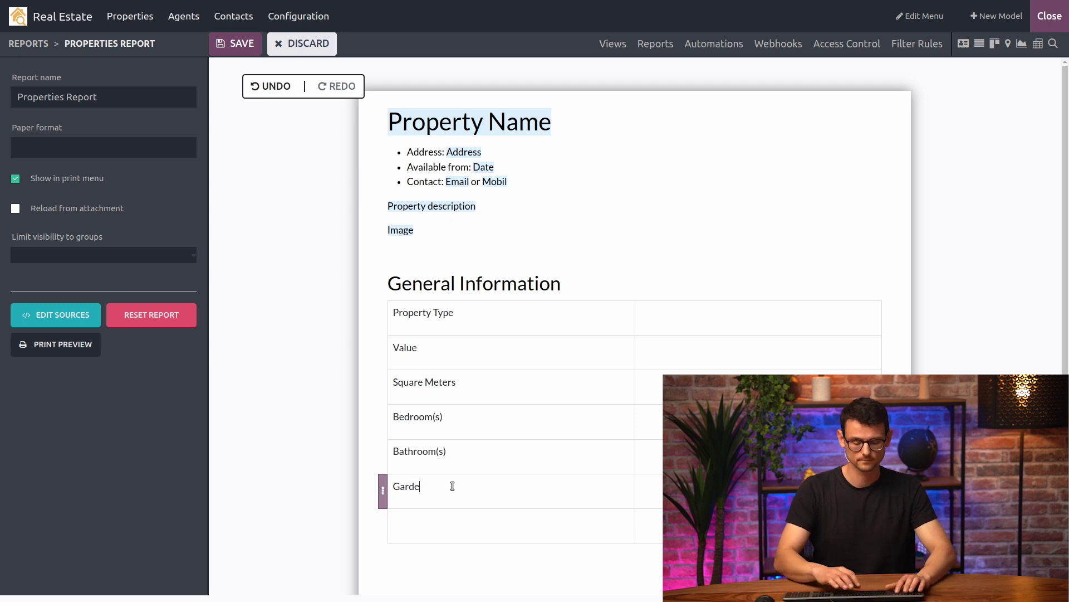
type("n Space")
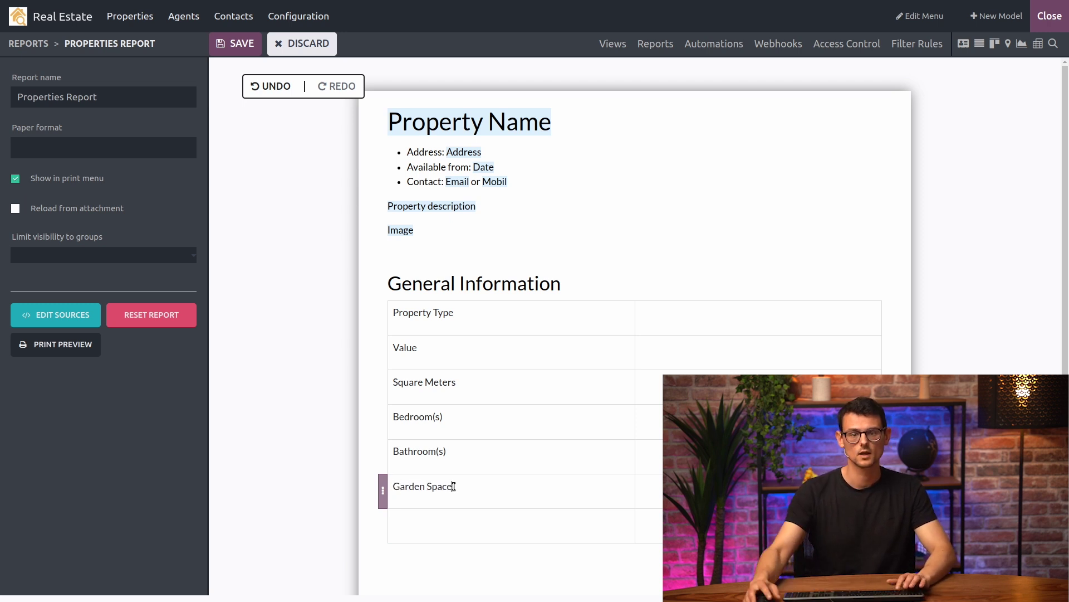
left_click(421, 528)
type("Garage")
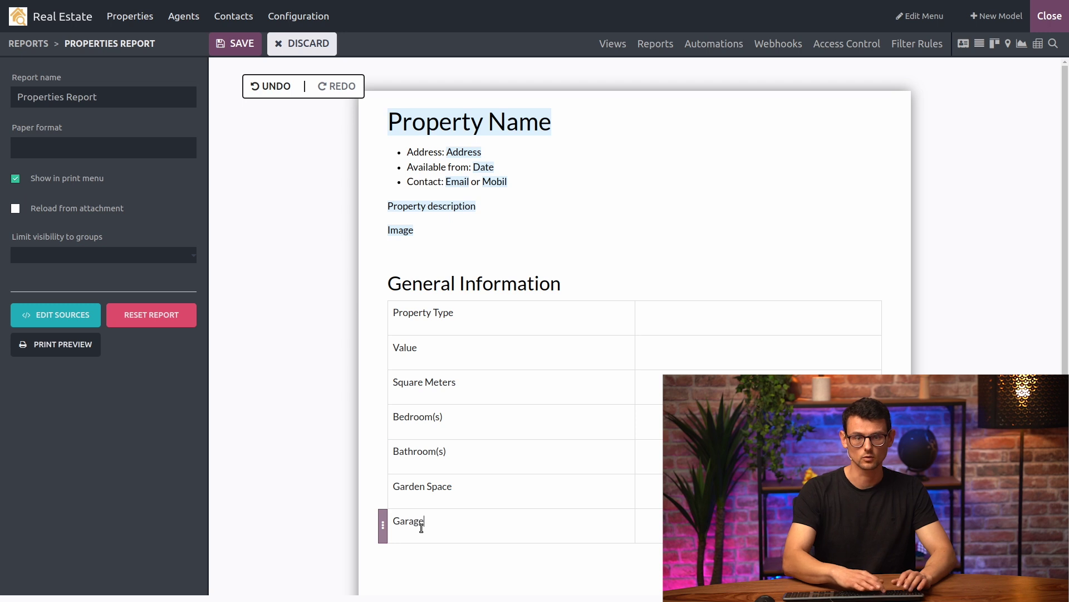
left_click(240, 48)
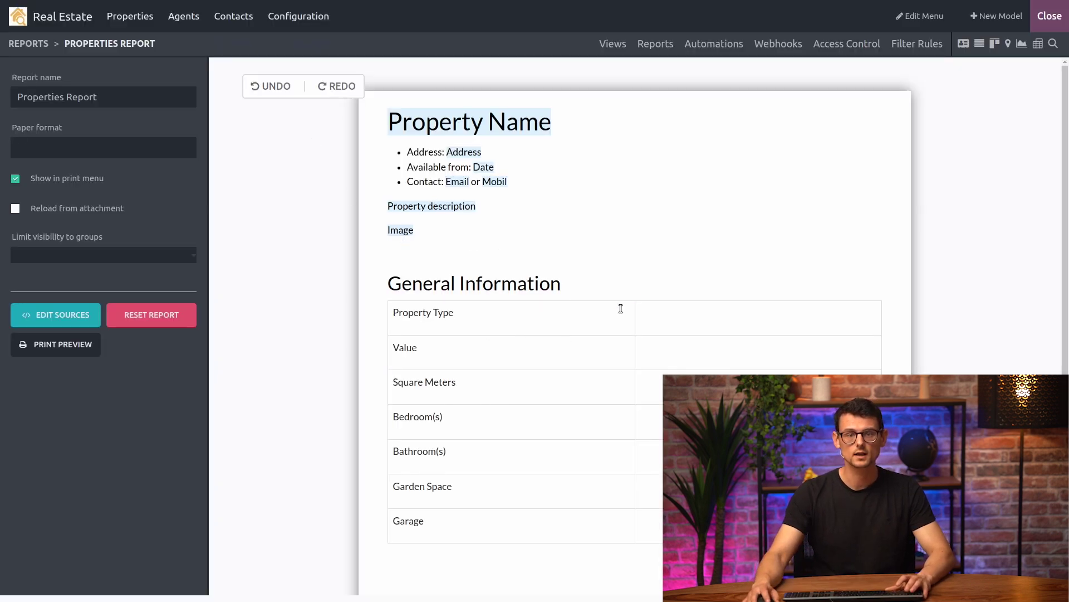
Insert the Property Type field into the cell beside Property Type
left_click(708, 322)
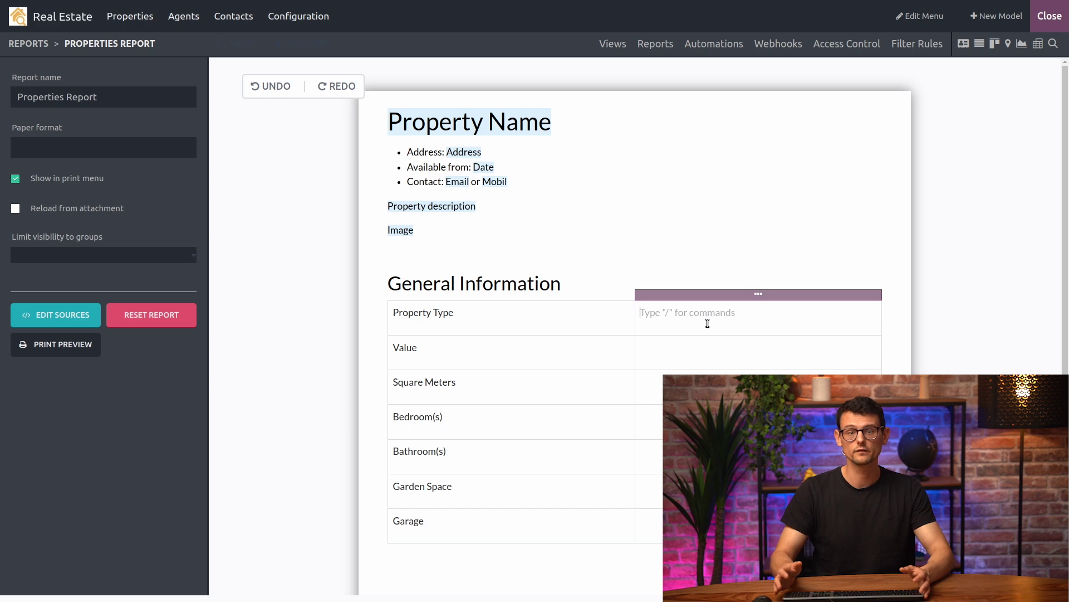
type("/f")
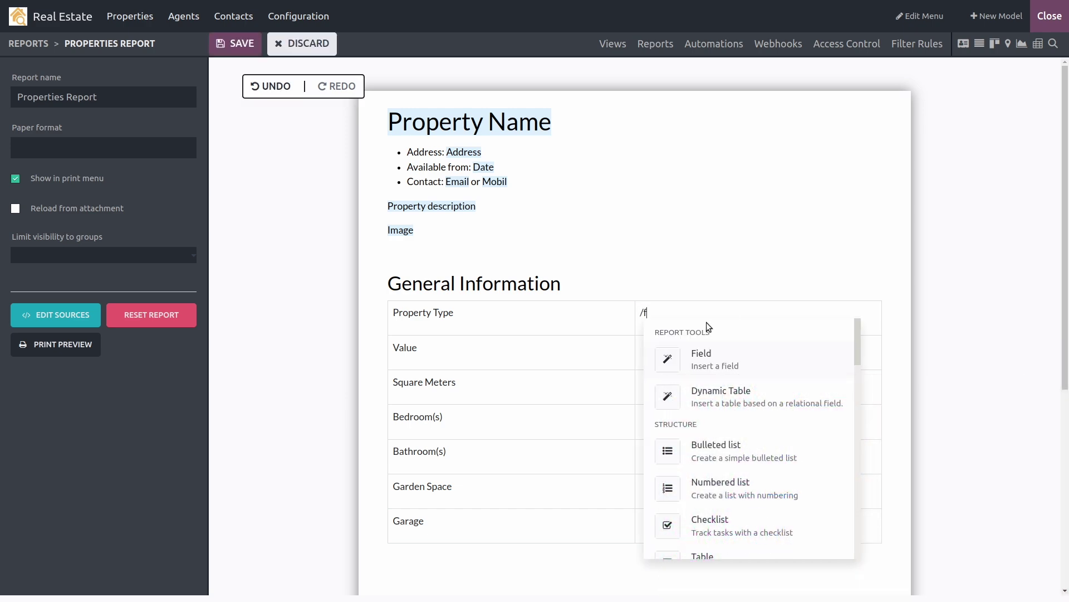
left_click(722, 359)
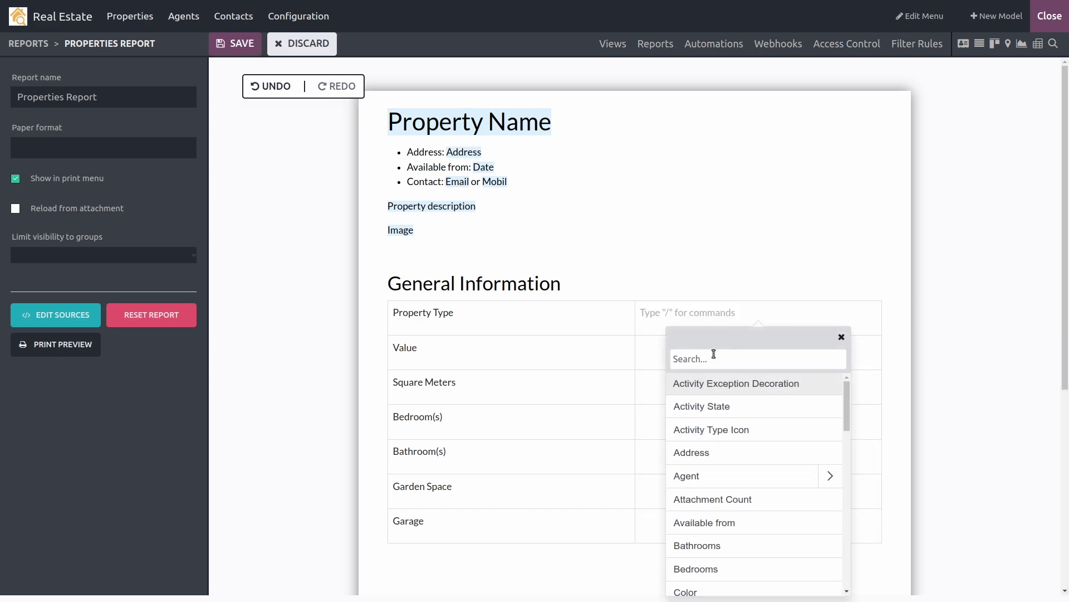
type("proper")
key("Return")
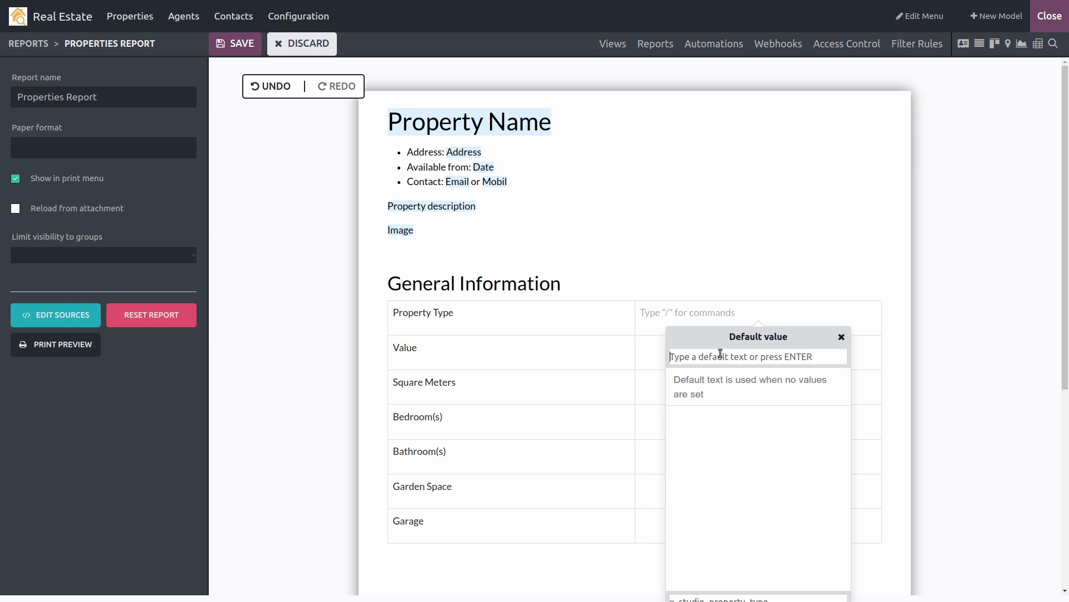
type("Property type")
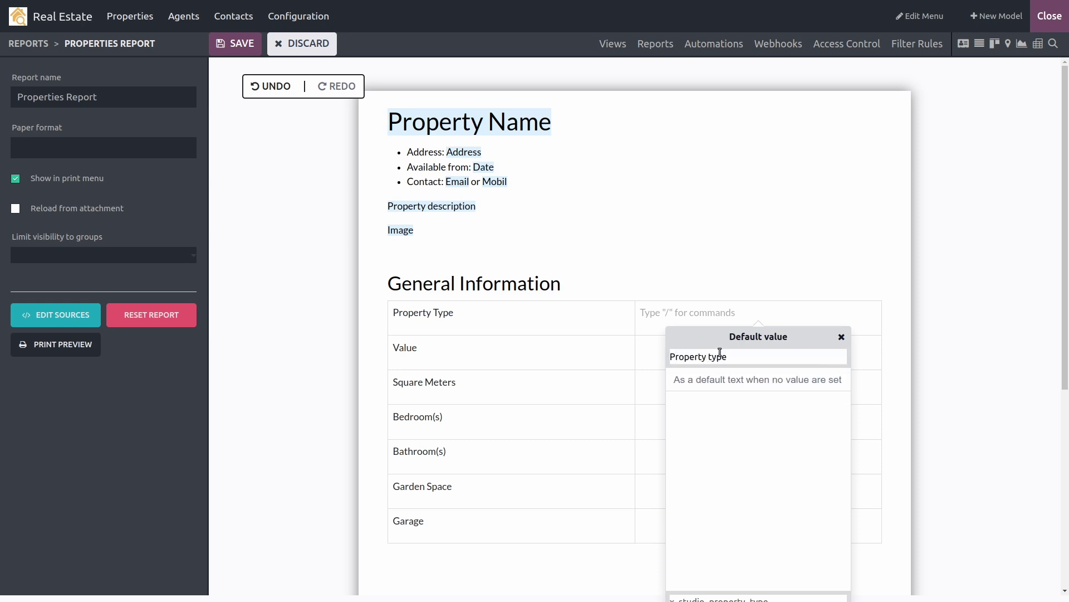
key("Return")
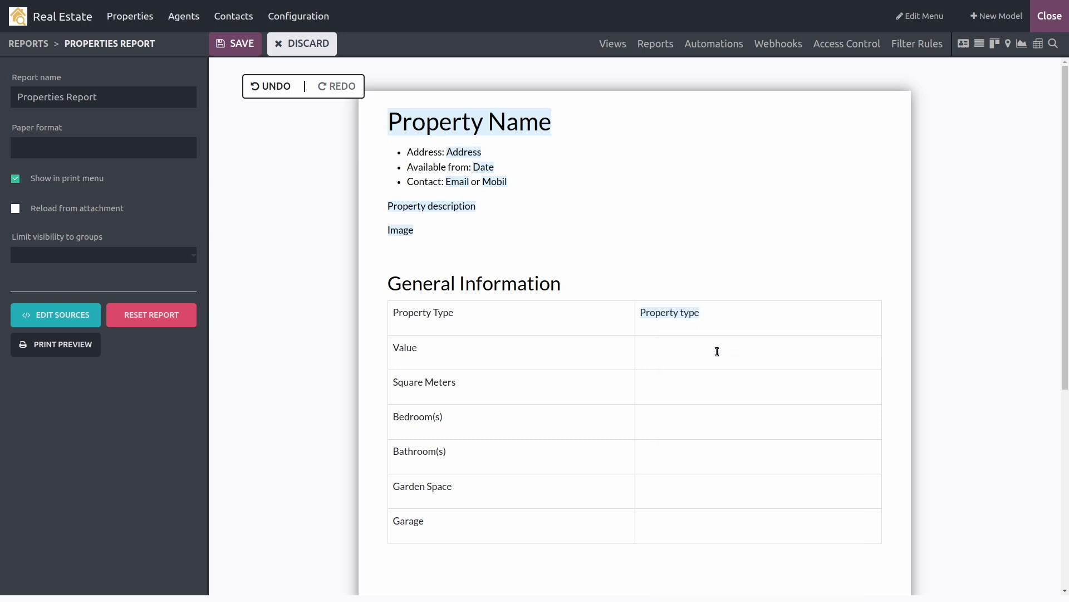
Insert the Value field with 'Price' as default text beside Value
left_click(709, 349)
type("/")
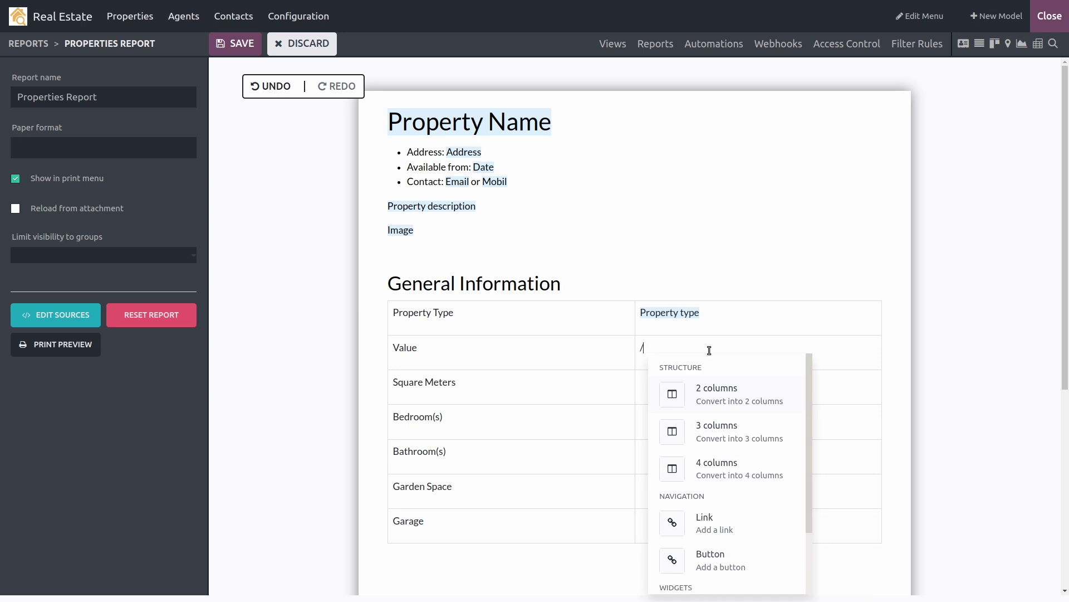
type("fi")
left_click(713, 396)
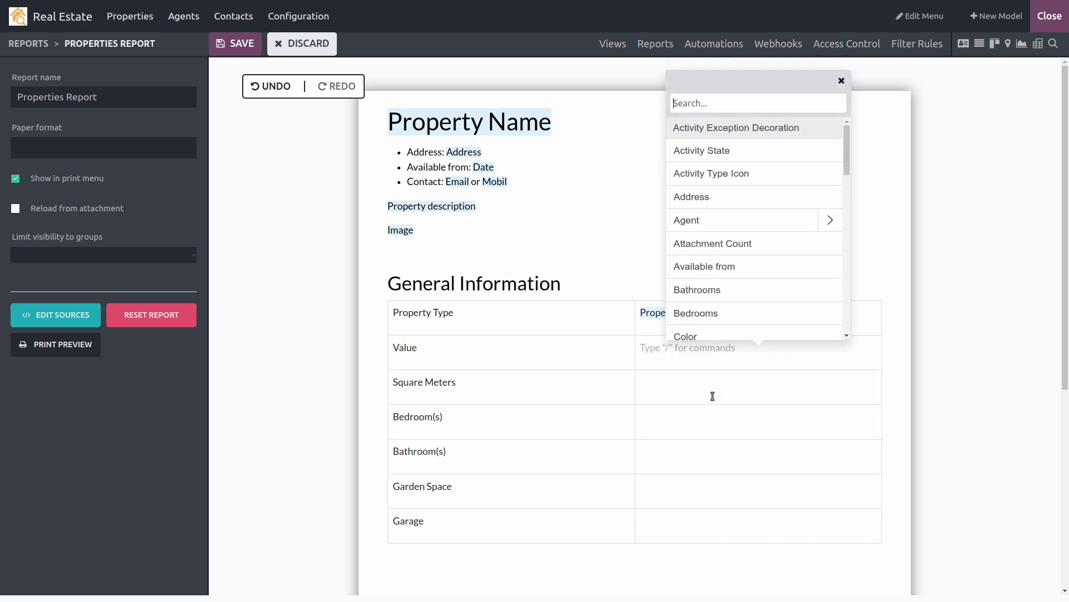
type("value")
left_click(694, 127)
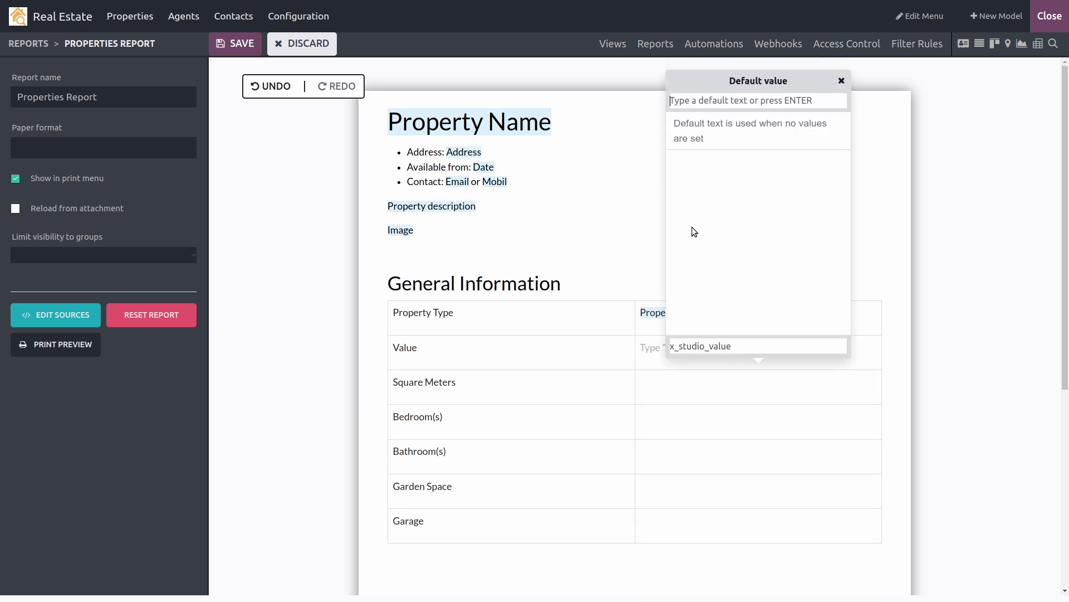
type("Price")
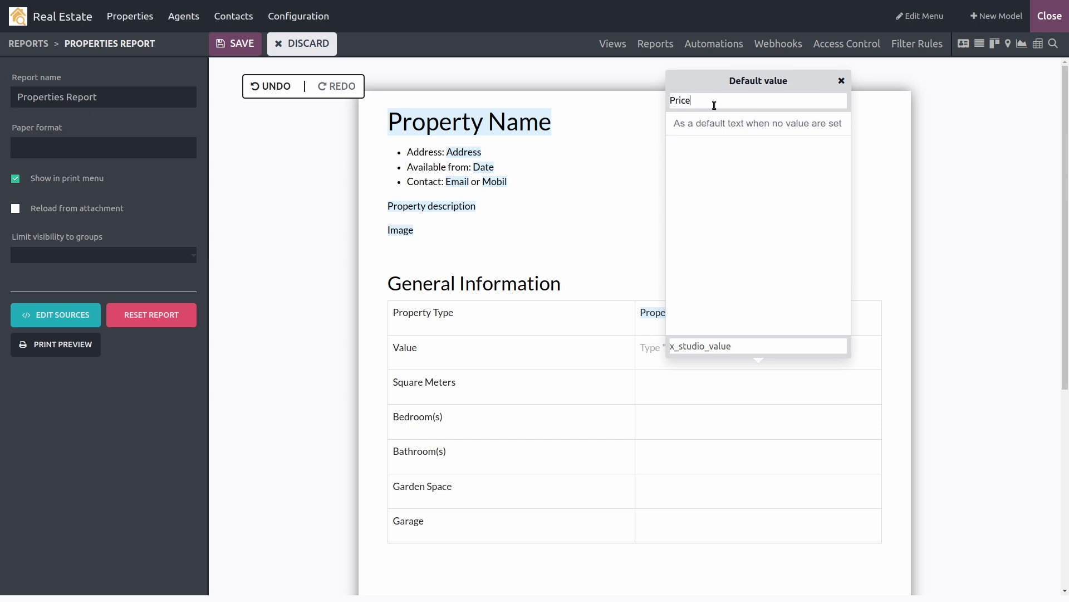
key("Return")
left_click(673, 392)
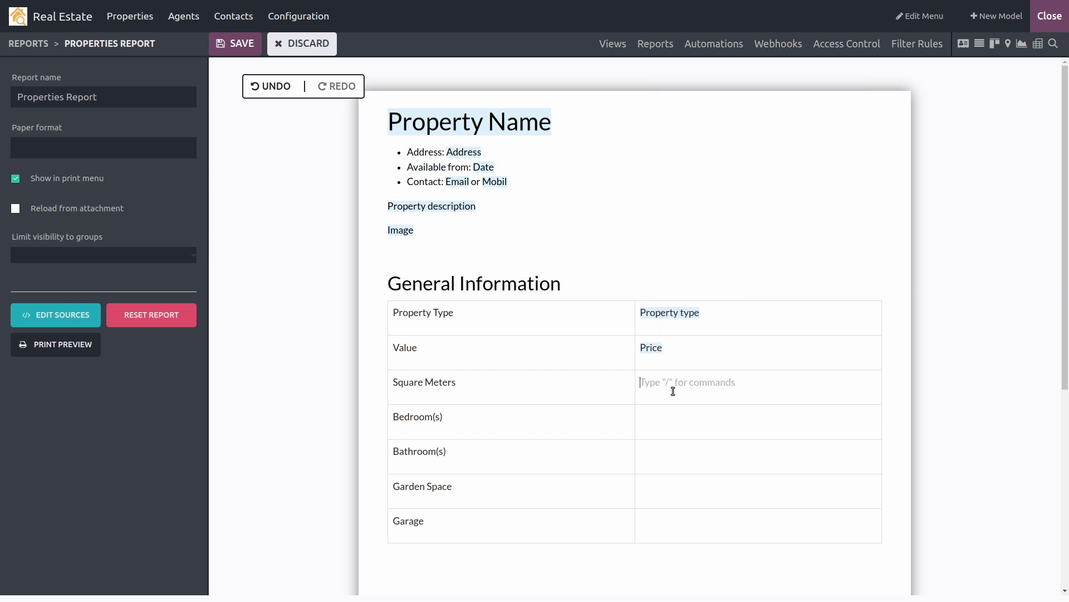
type("/fi")
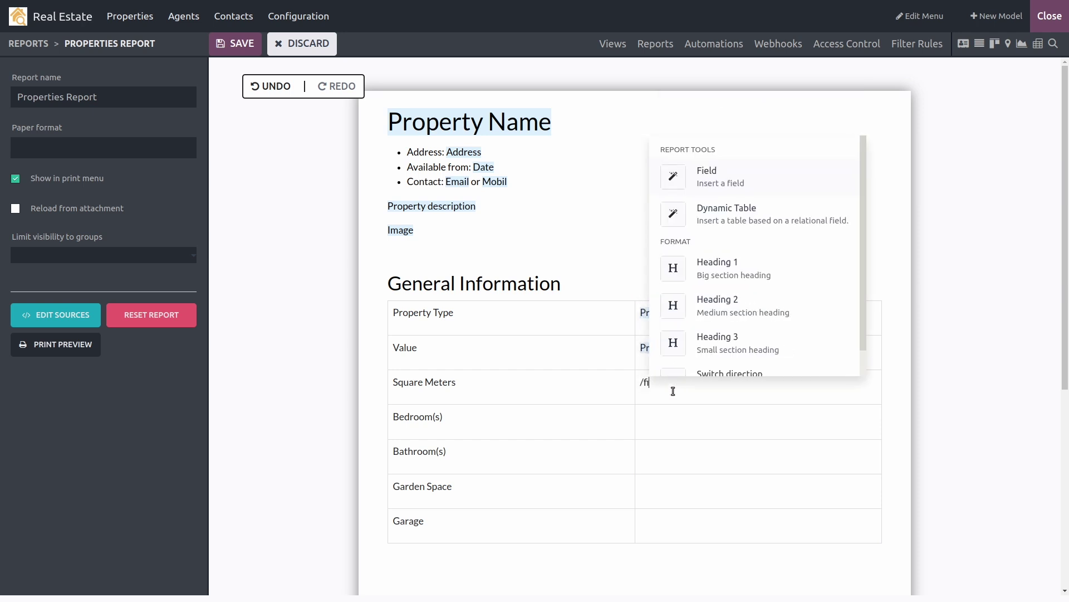
Insert the Square meters field (default 100) and Bedrooms field (default 2) into their value cells
key("Return")
type("sq")
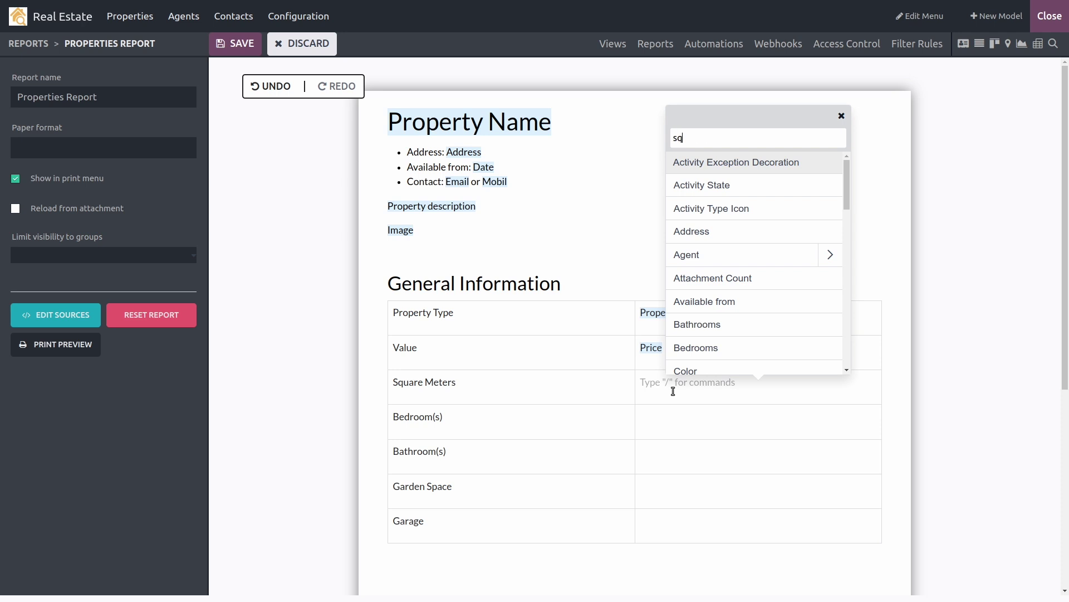
type("a")
left_click(727, 171)
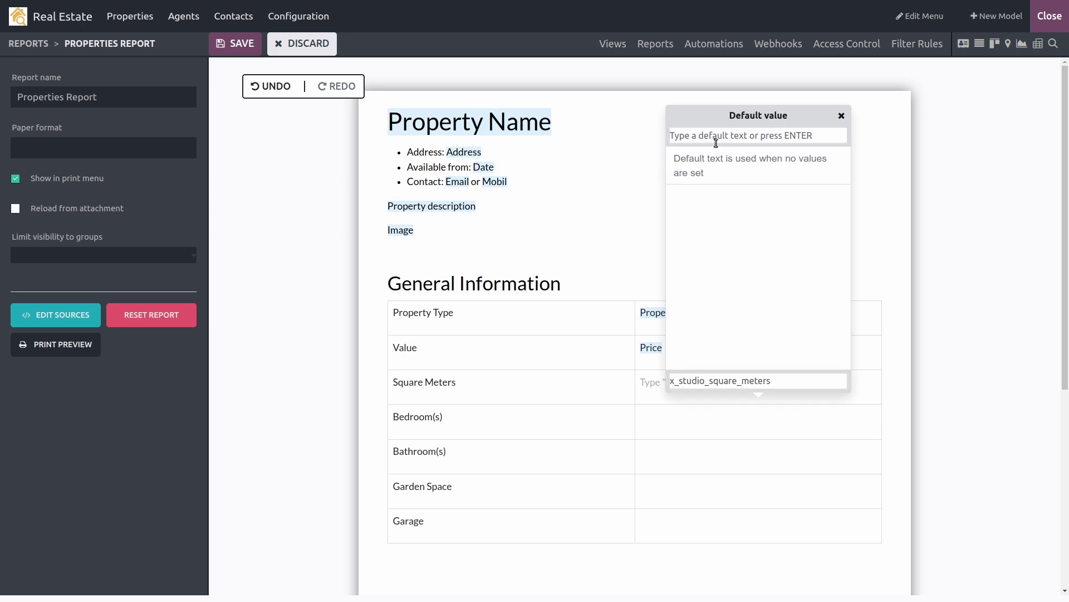
type("100")
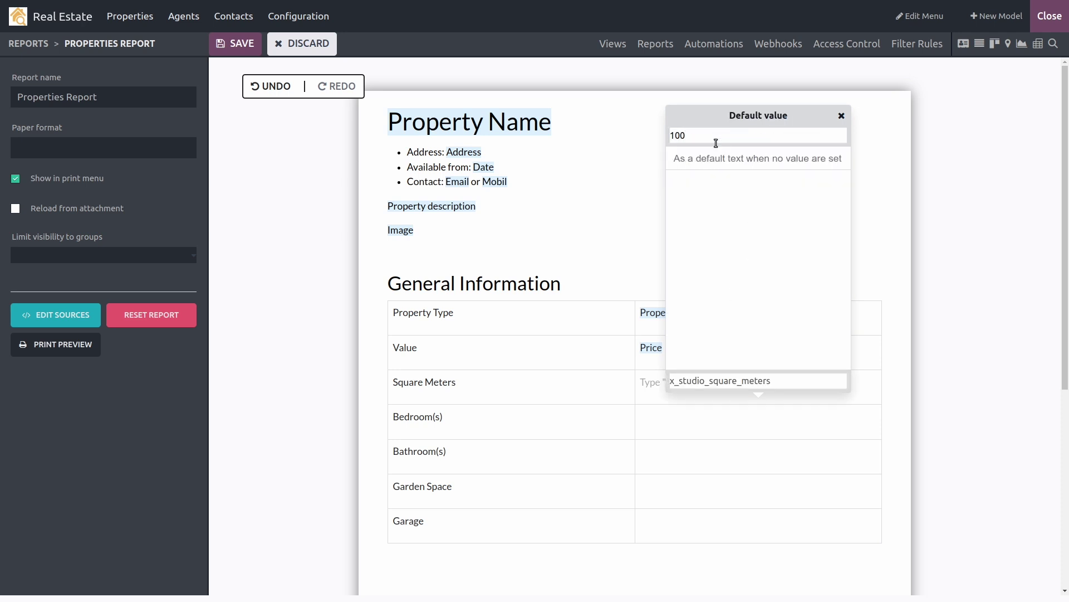
key("Return")
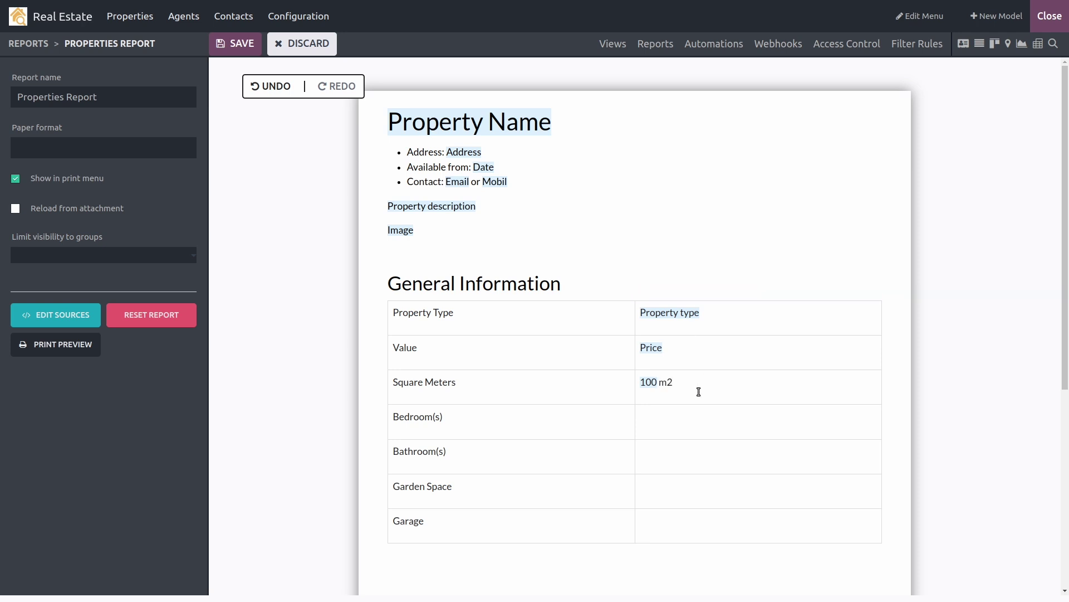
left_click(672, 425)
type("/")
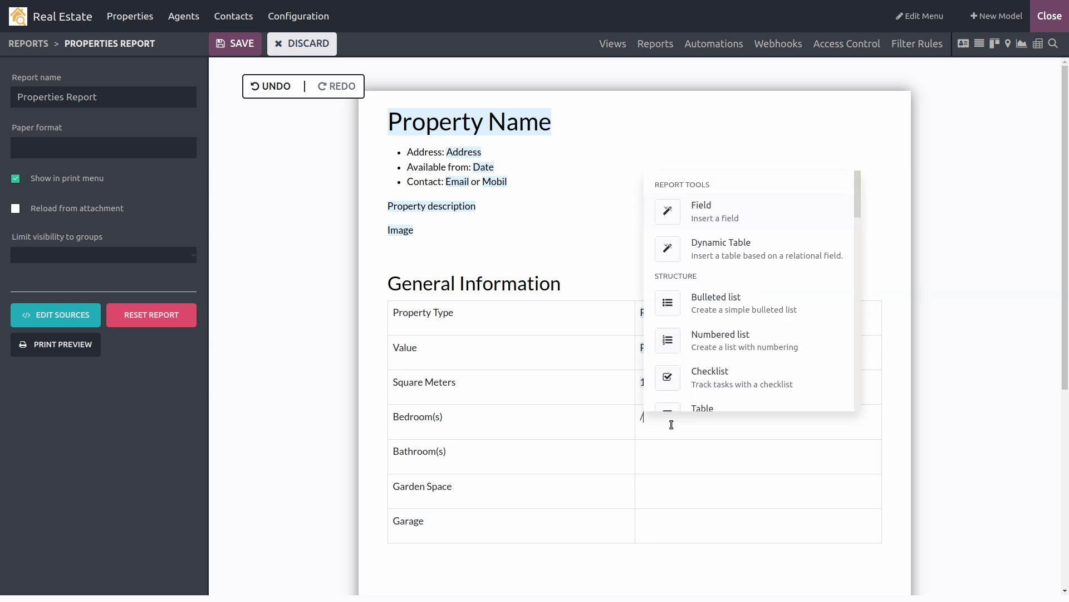
type("fi")
key("Return")
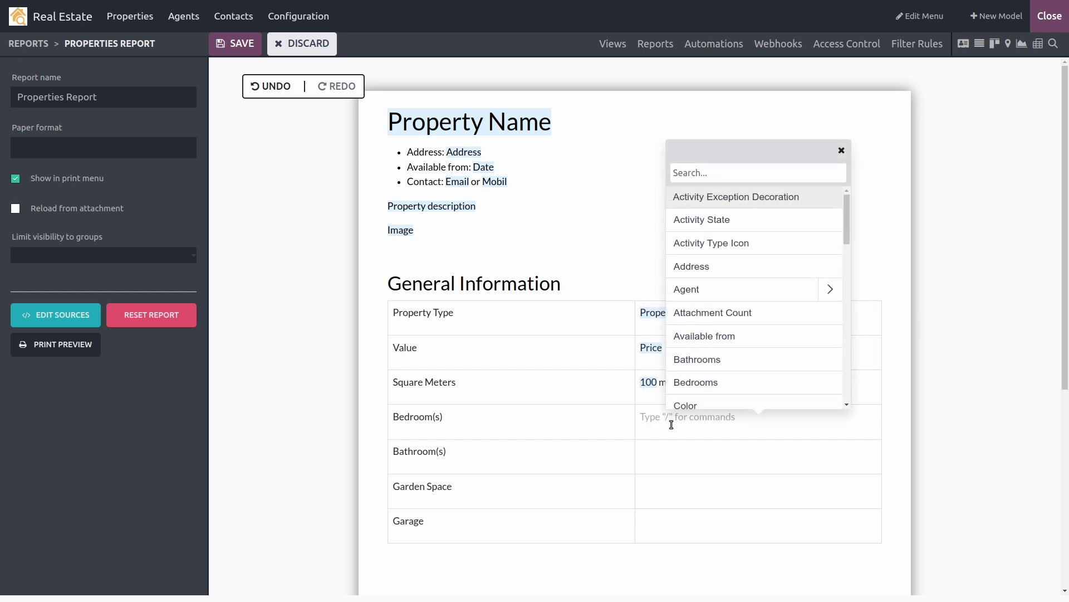
type("bedr")
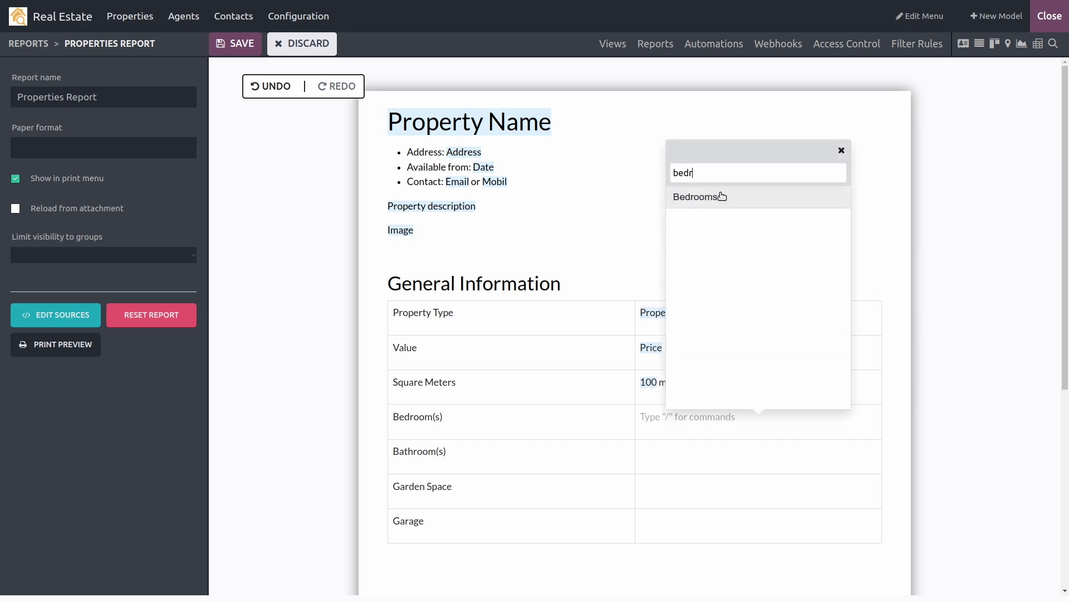
left_click(721, 196)
type("2")
key("Return")
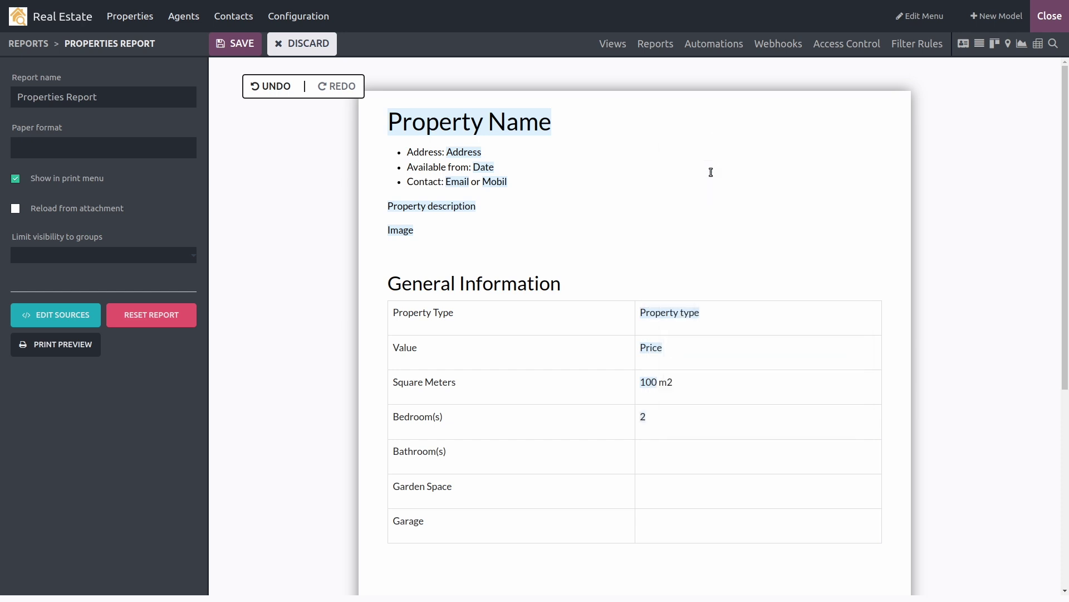
scroll(656, 427, "down", 1)
Insert the Bathrooms field (default 1) and Garden Space field (default 1000 m2) into their table cells
left_click(653, 392)
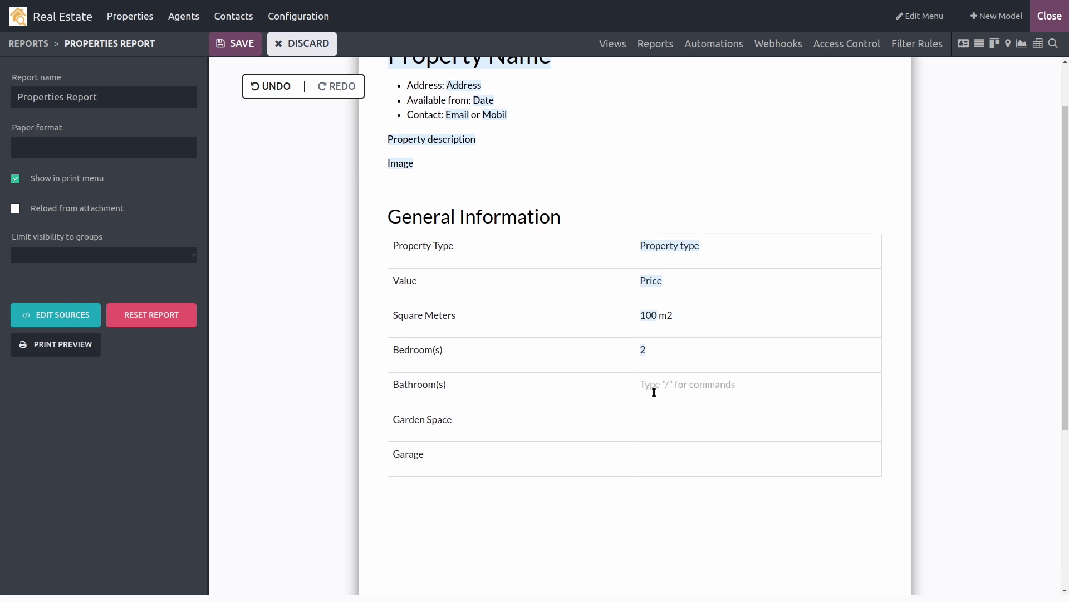
type("/fi")
left_click(721, 174)
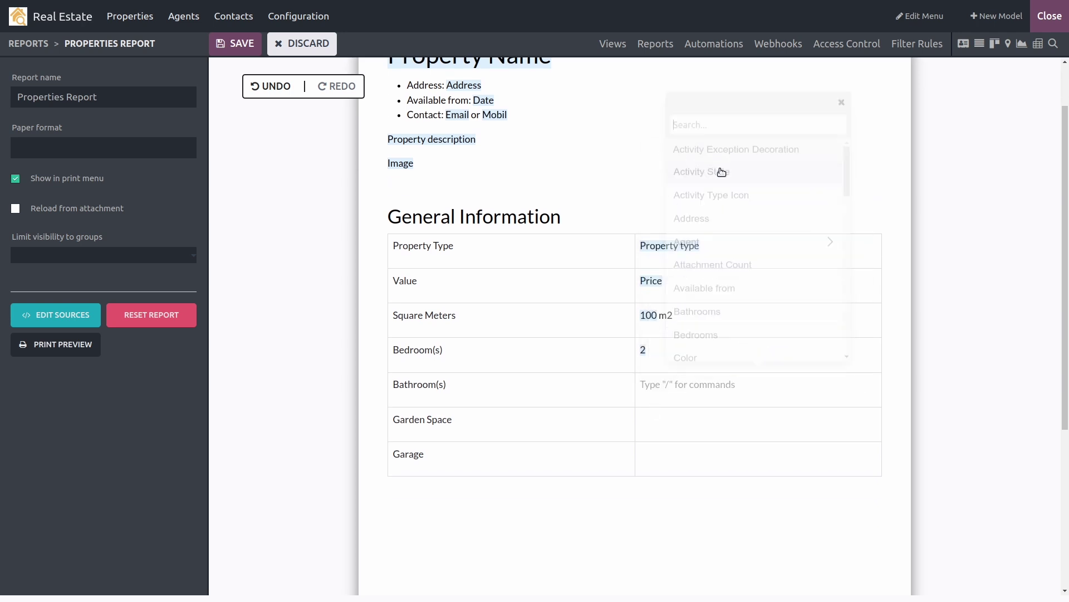
type("bath")
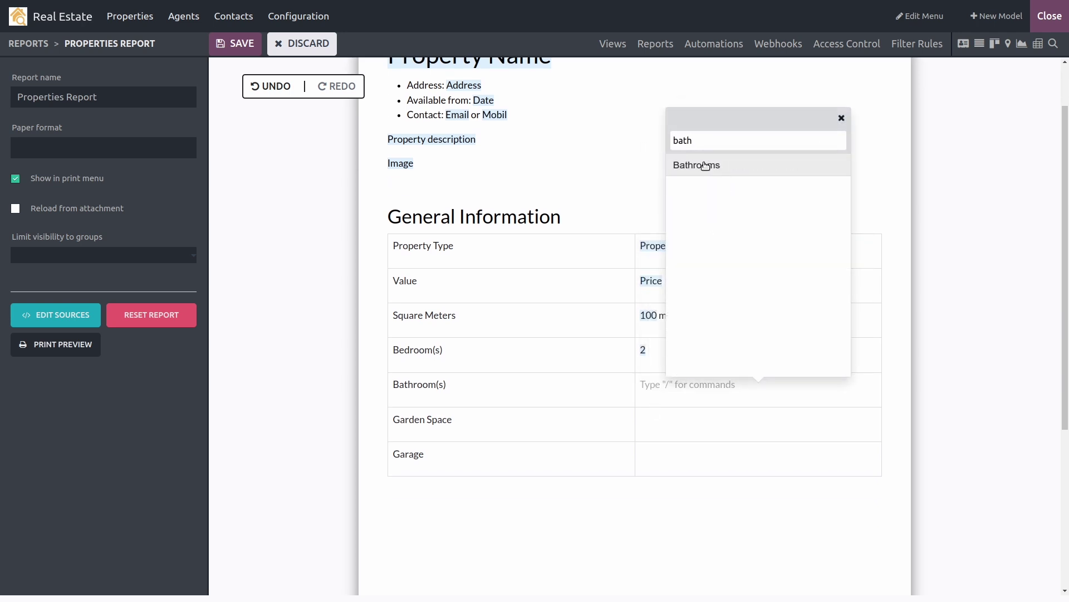
left_click(707, 166)
type("1")
key("Return")
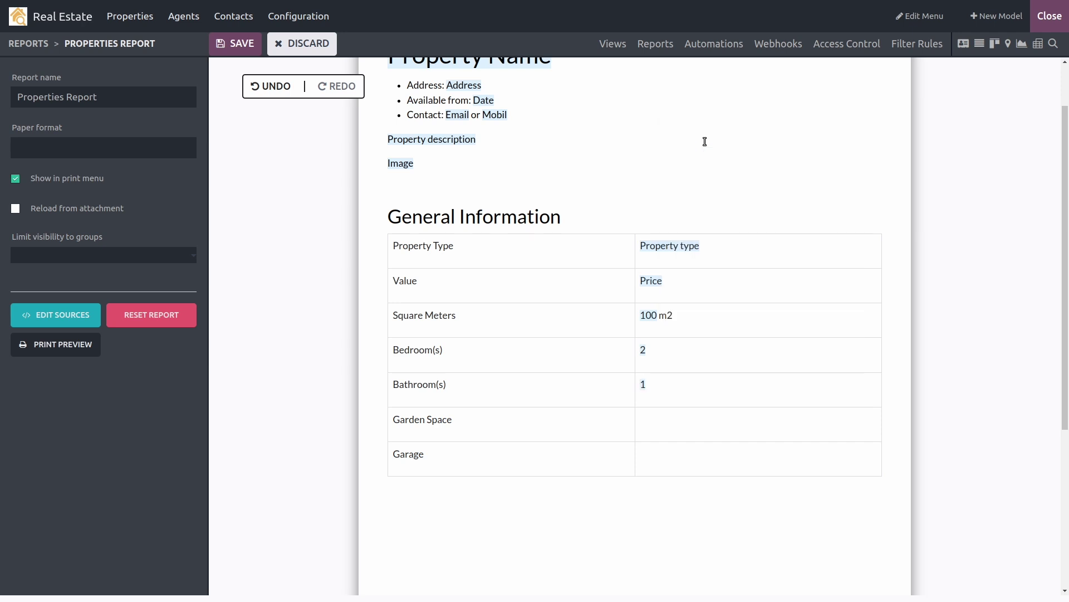
left_click(673, 420)
type("/fi")
left_click(707, 215)
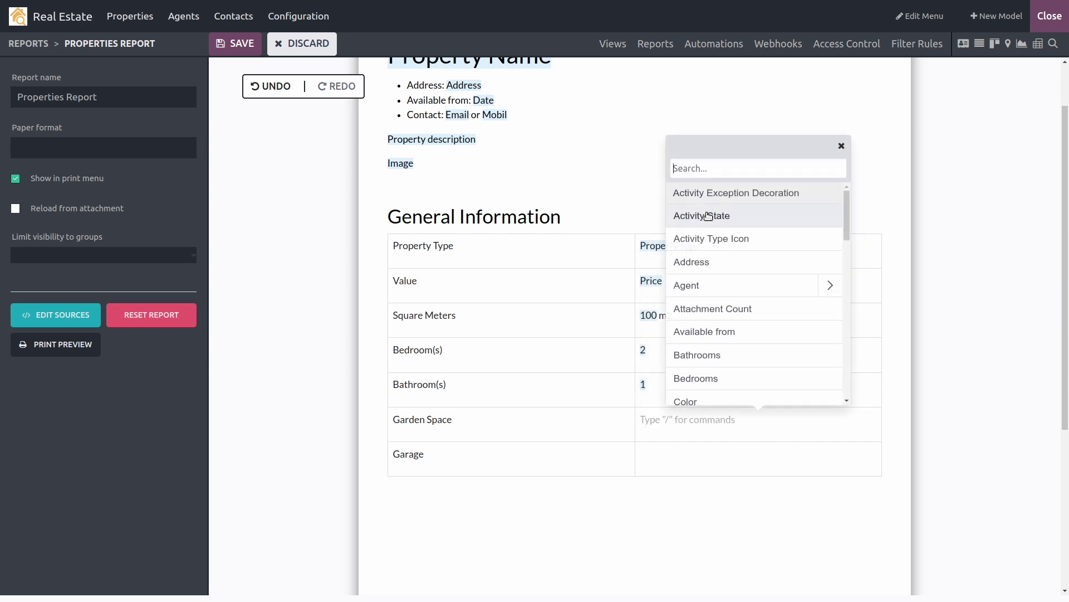
type("gard")
left_click(706, 207)
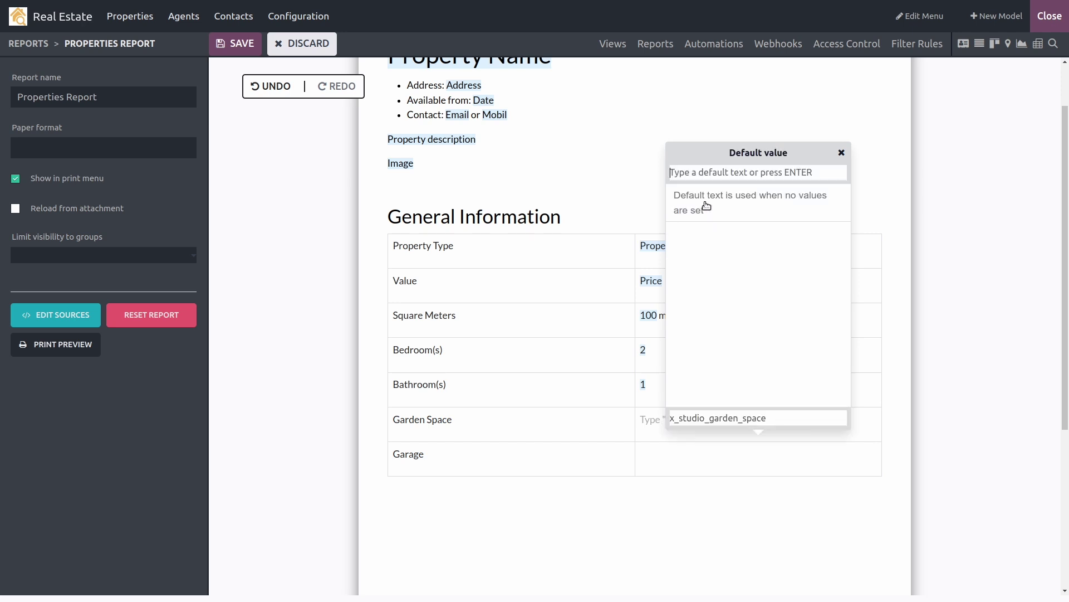
type("1000")
key("Return")
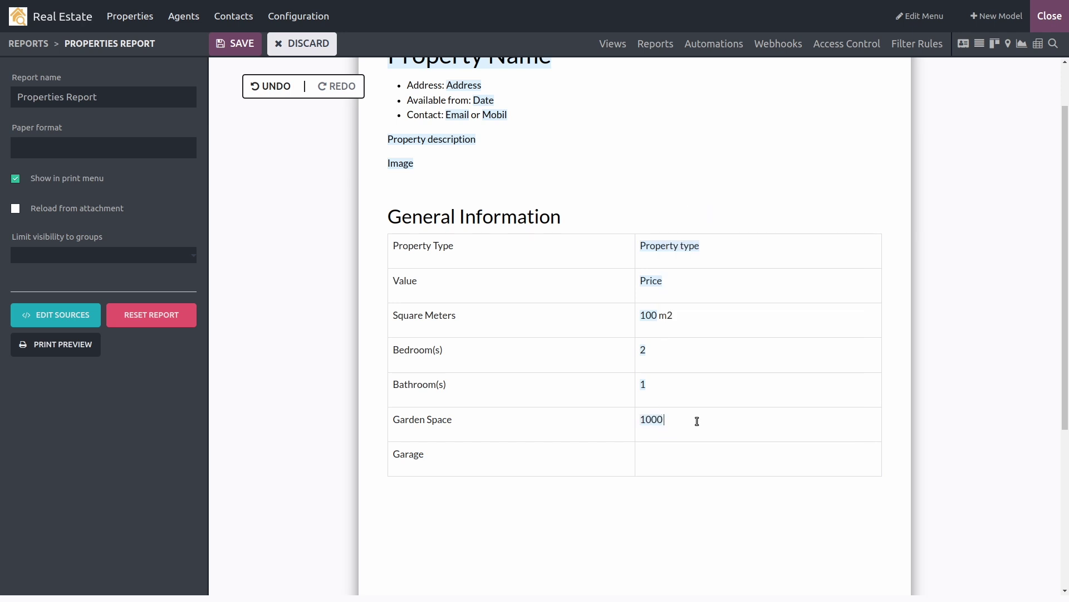
Insert the Garage field with default 1, leaving the Garage row above Garden Space
left_click(676, 456)
type("/fi")
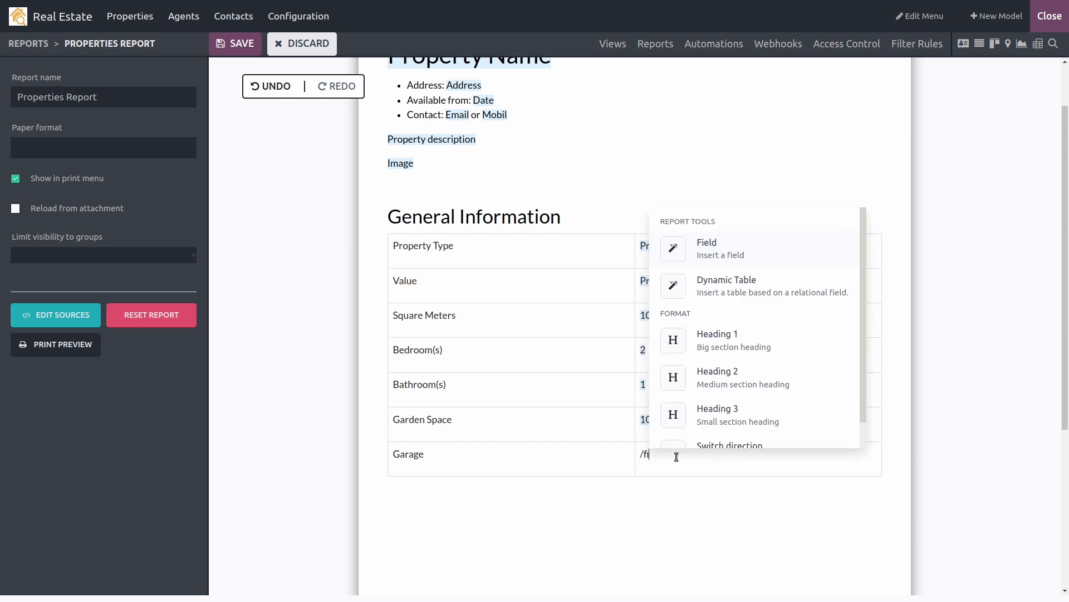
left_click(696, 251)
type("ga")
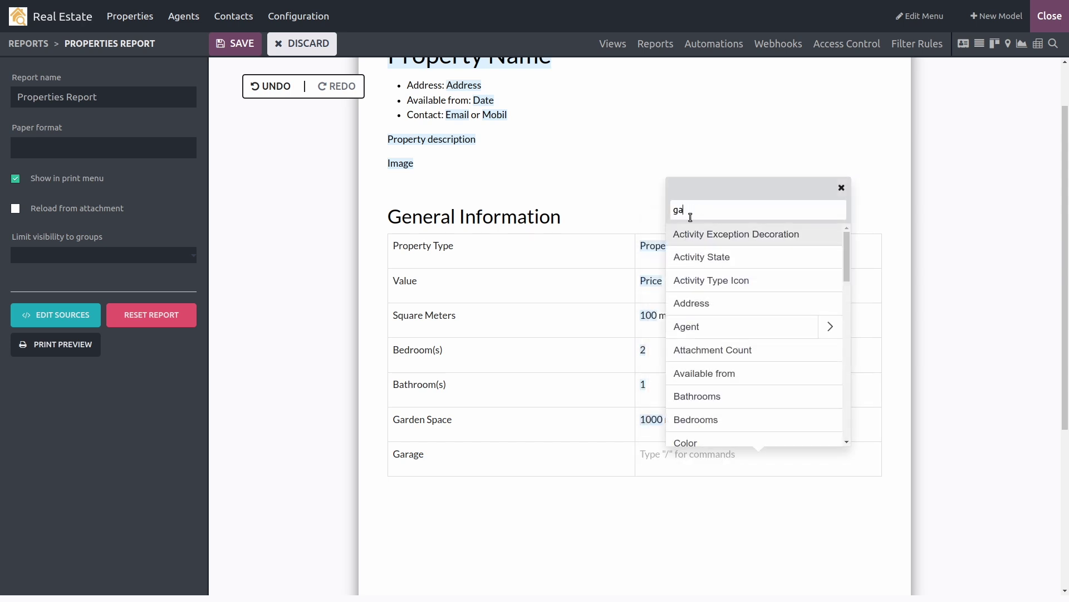
type("ra")
left_click(724, 241)
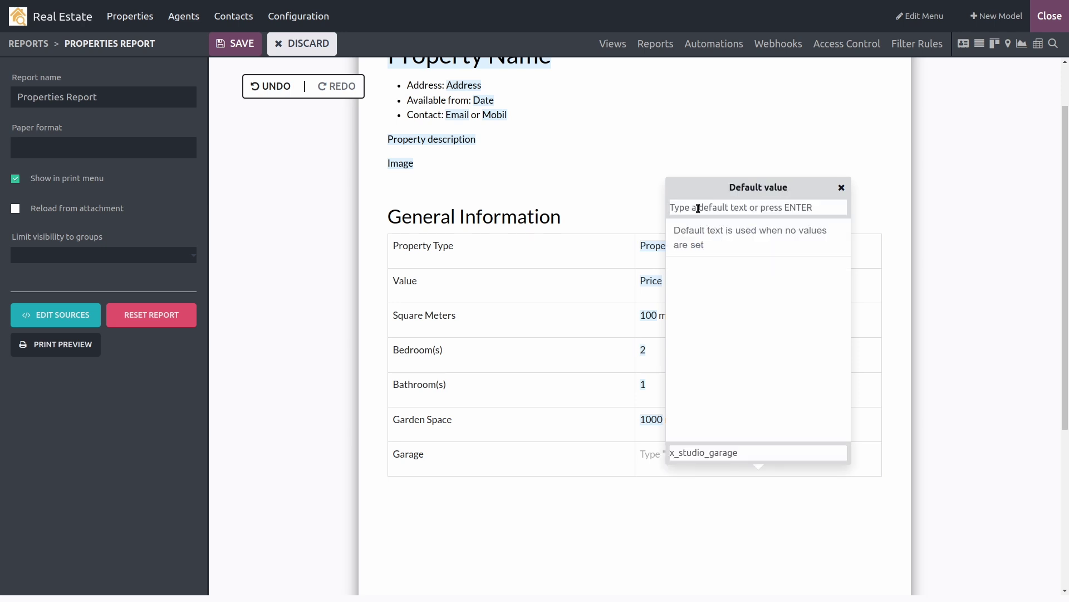
type("1")
key("Return")
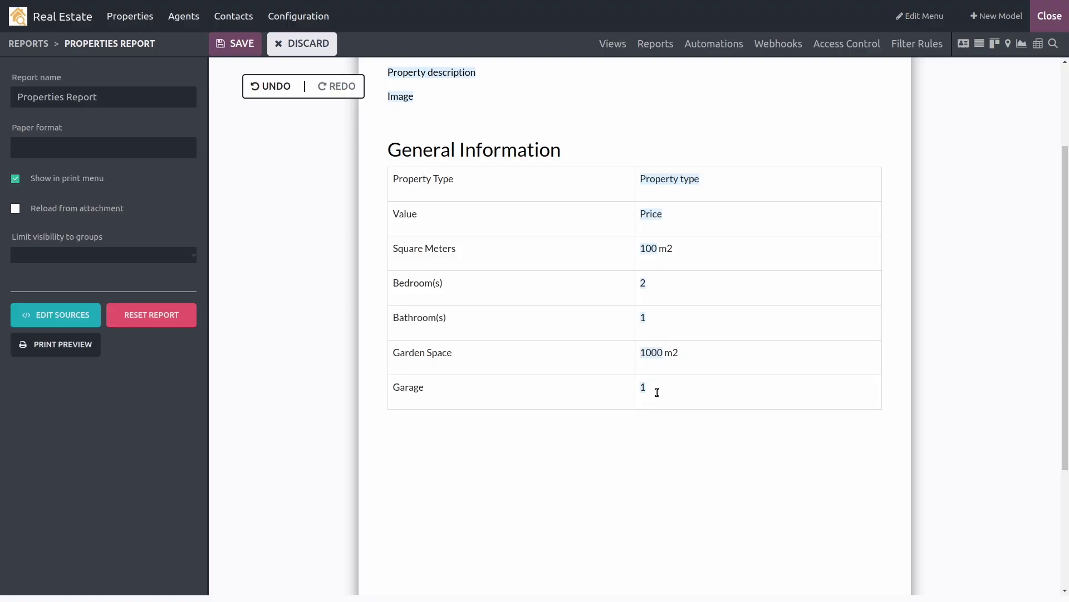
left_click(382, 359)
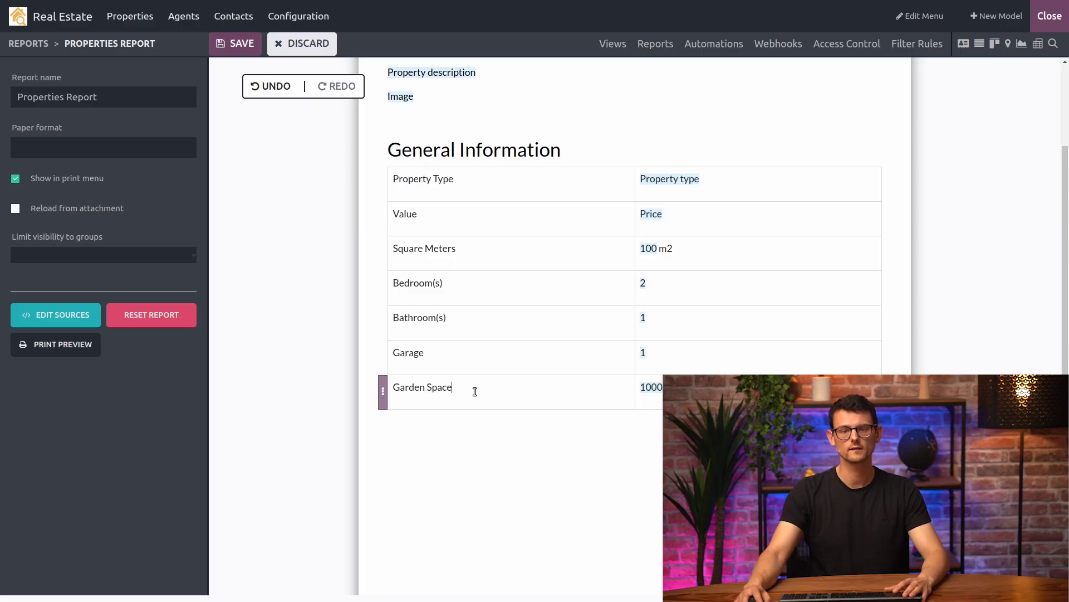
Bold the General Information table's left-column labels, Property Type through Garden Space
mouse_move(475, 391)
left_mouse_down()
mouse_move(435, 298)
mouse_move(409, 185)
left_mouse_up()
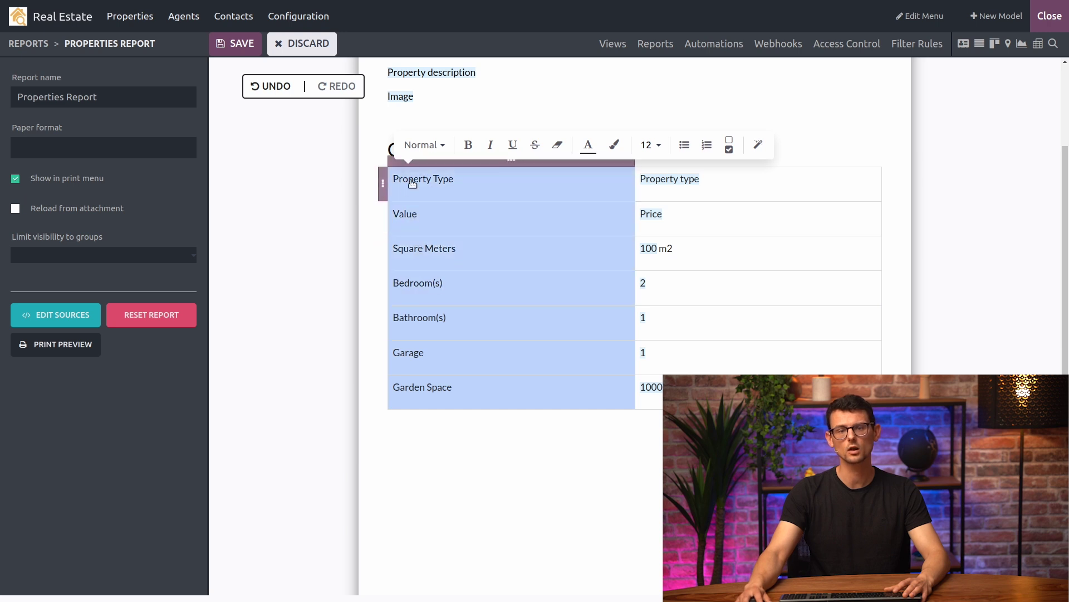
left_click(469, 147)
left_click(480, 270)
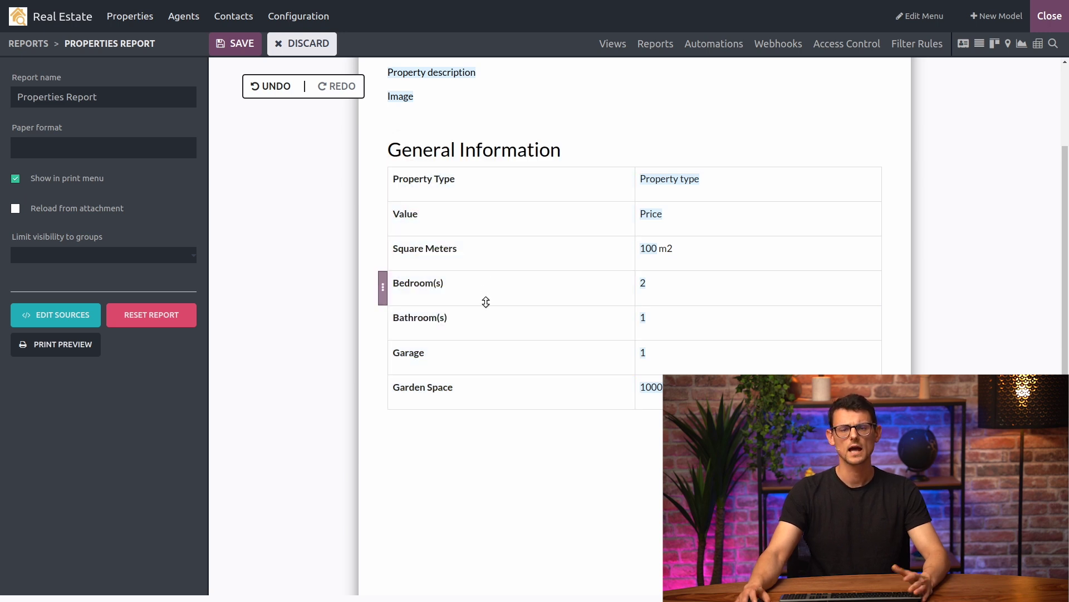
scroll(485, 302, "up", 3)
Bold the 'Address:', 'Available from' and 'Contact:' labels in the three bullets
left_click_drag(407, 153, 438, 152)
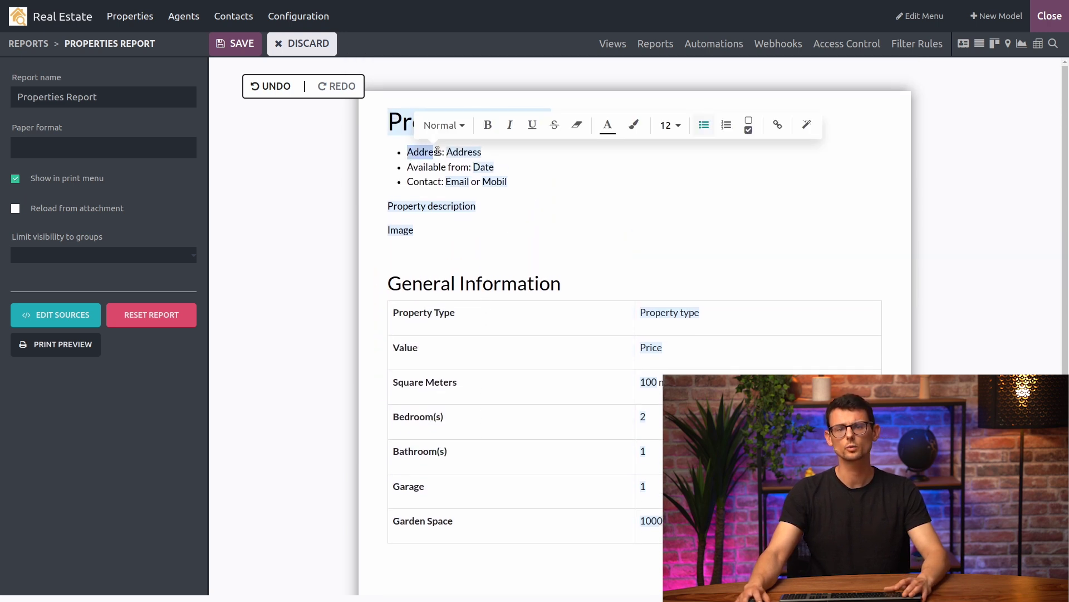
left_click(488, 124)
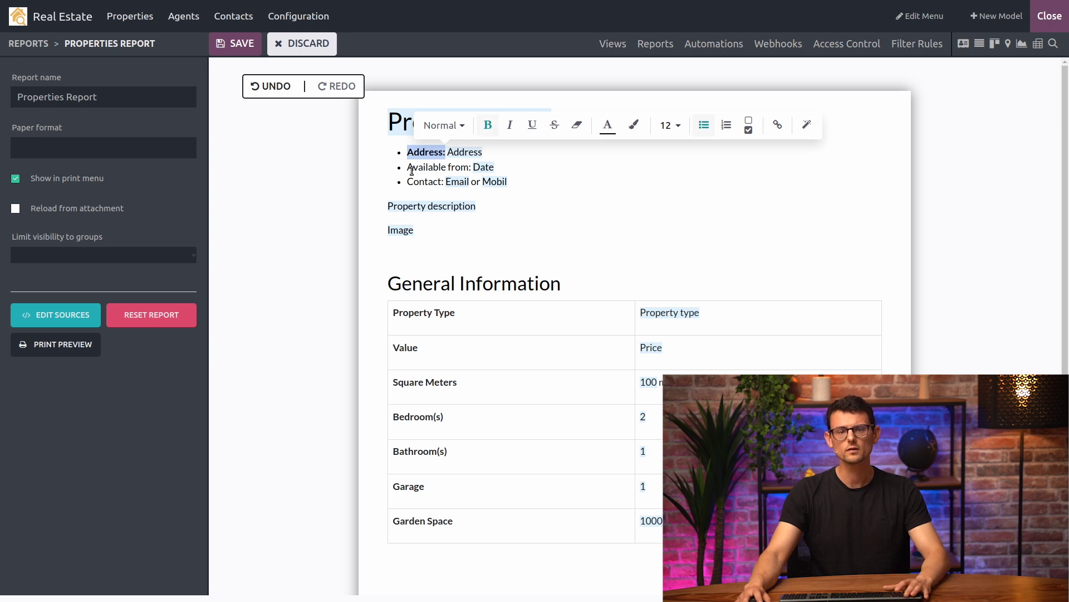
left_click_drag(408, 167, 466, 169)
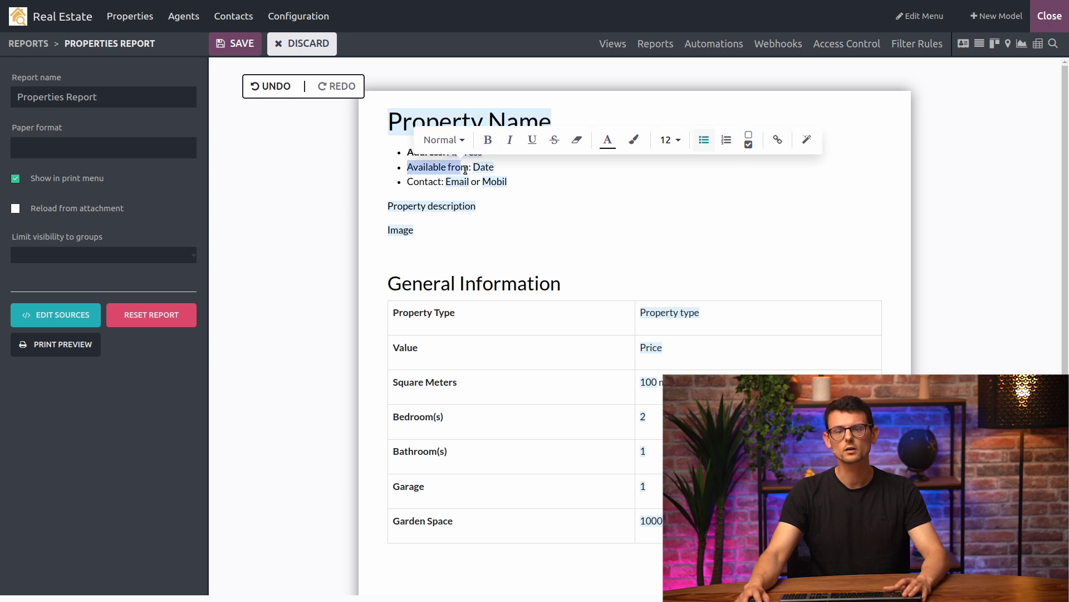
left_click(489, 141)
left_click_drag(408, 186, 443, 184)
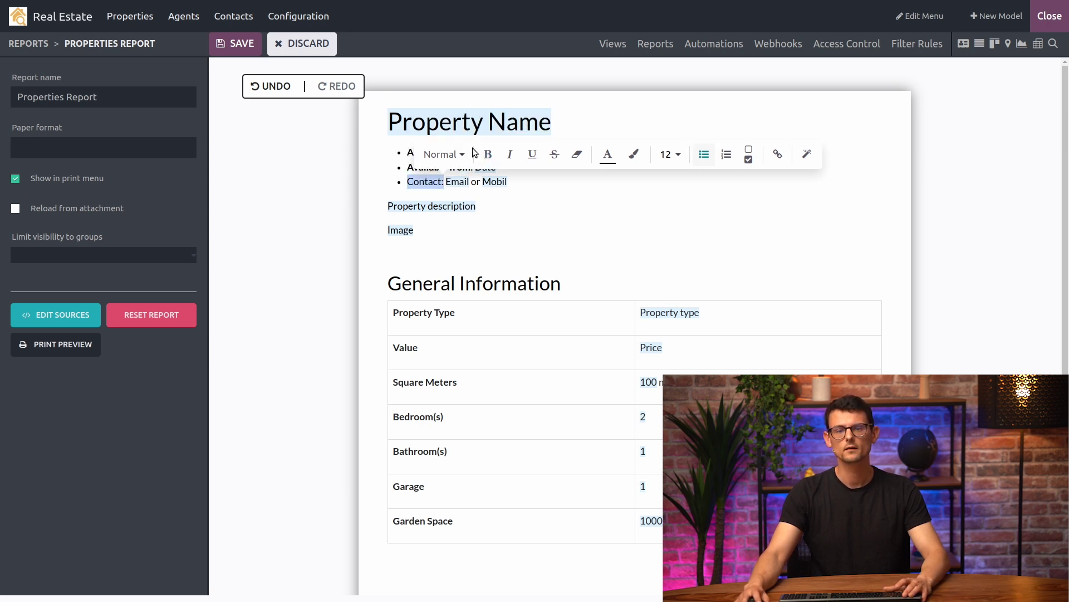
left_click(488, 154)
left_click(526, 236)
scroll(527, 237, "down", 2)
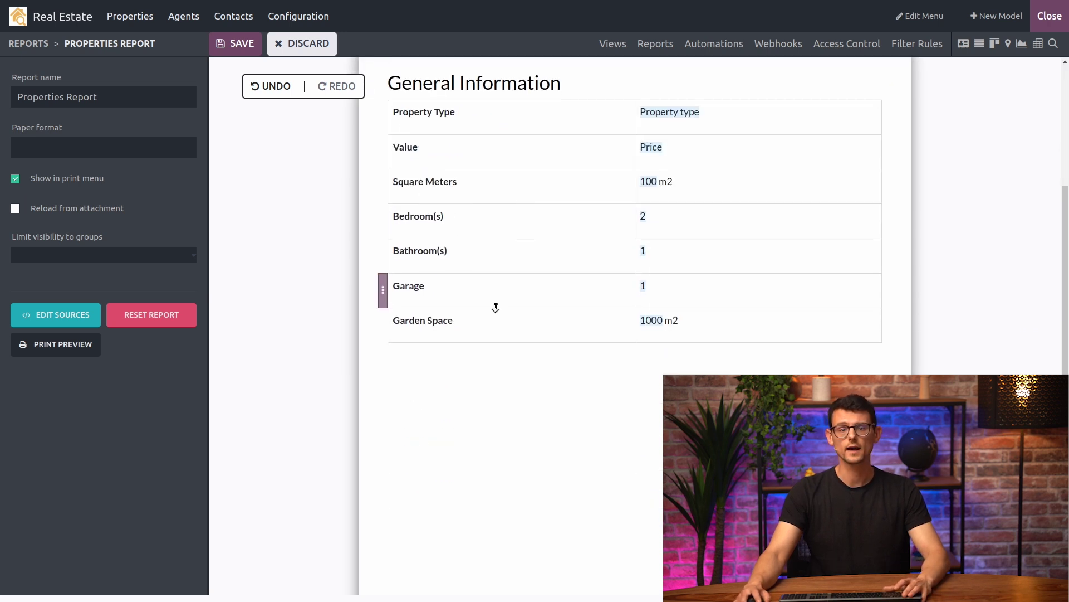
Add a Banner Info box below the table reading 'For more information, visit our website.'
left_click(436, 361)
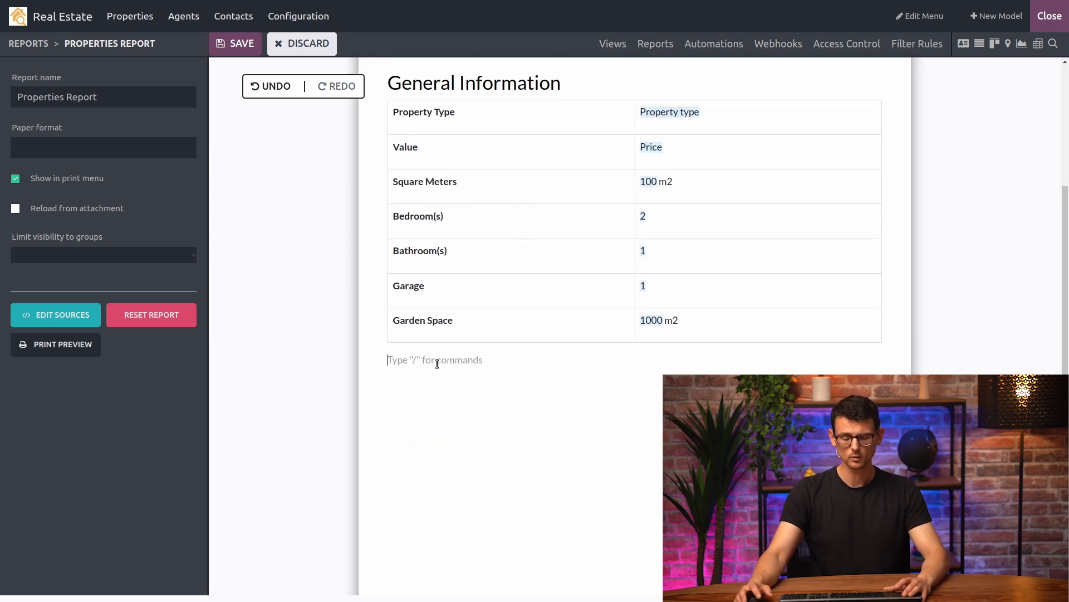
type("/ba")
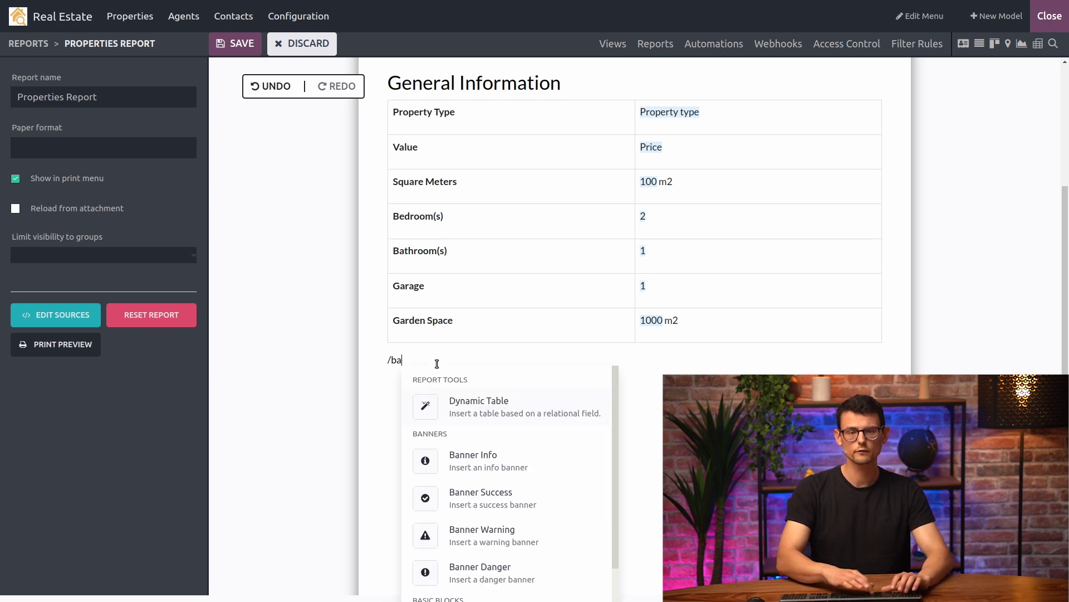
type("nn")
left_click(493, 391)
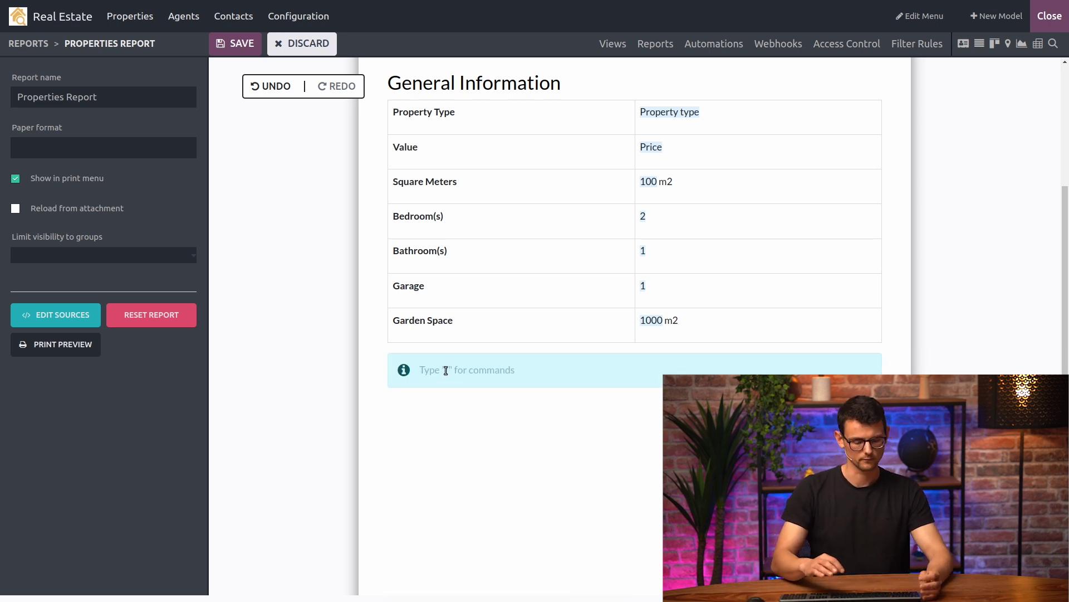
type("For m")
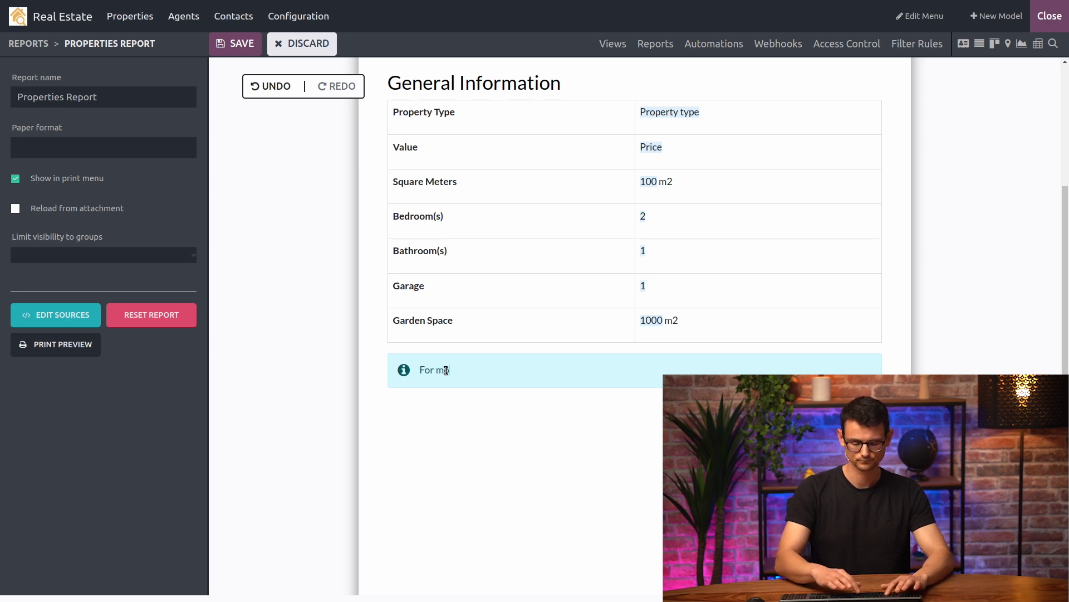
type("ore info")
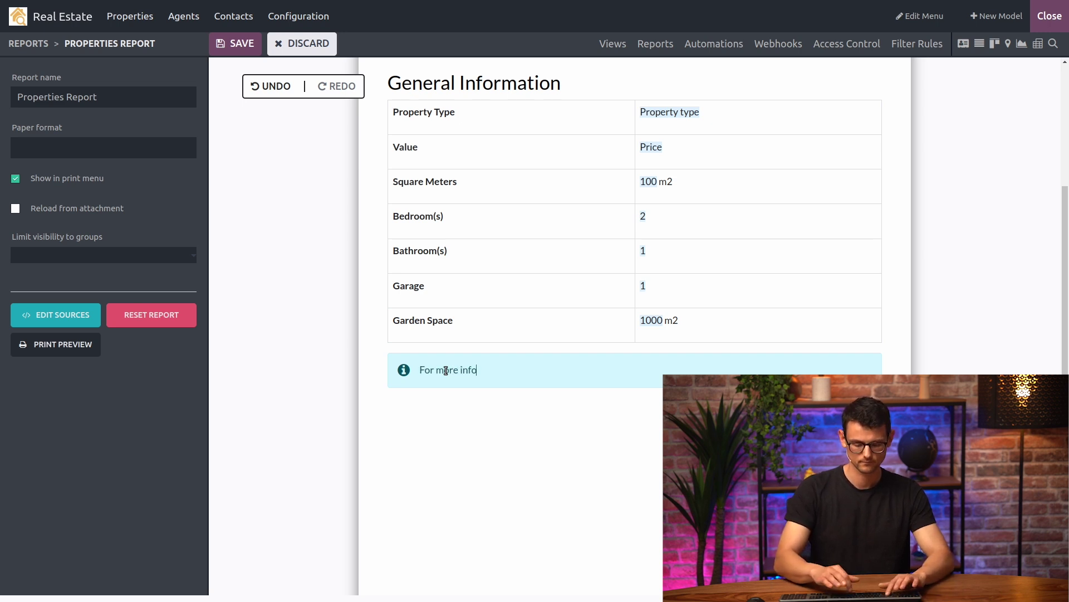
type("rmation")
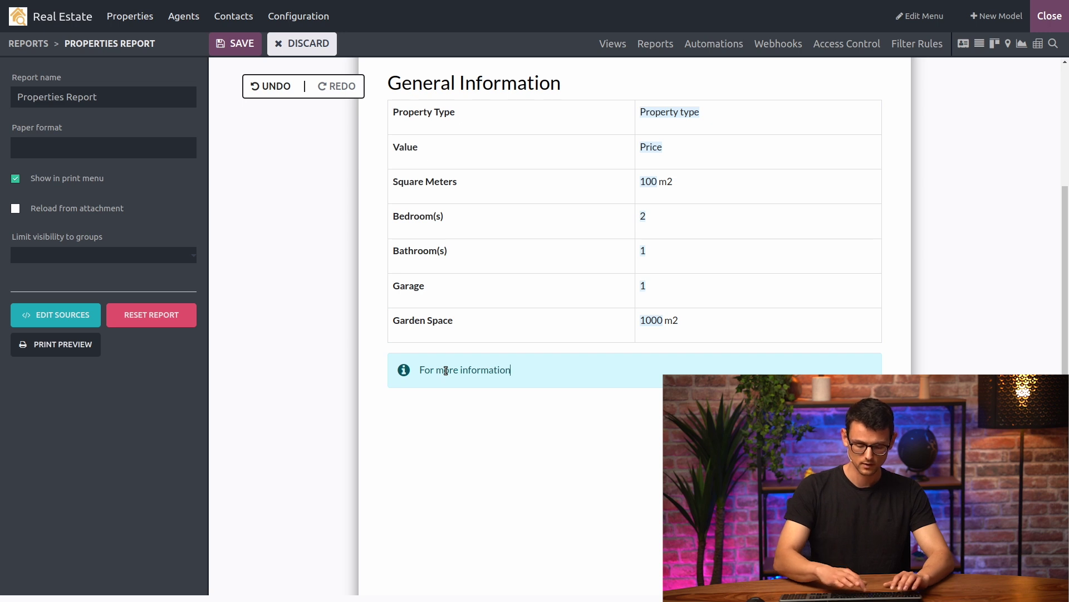
type(", visit our ")
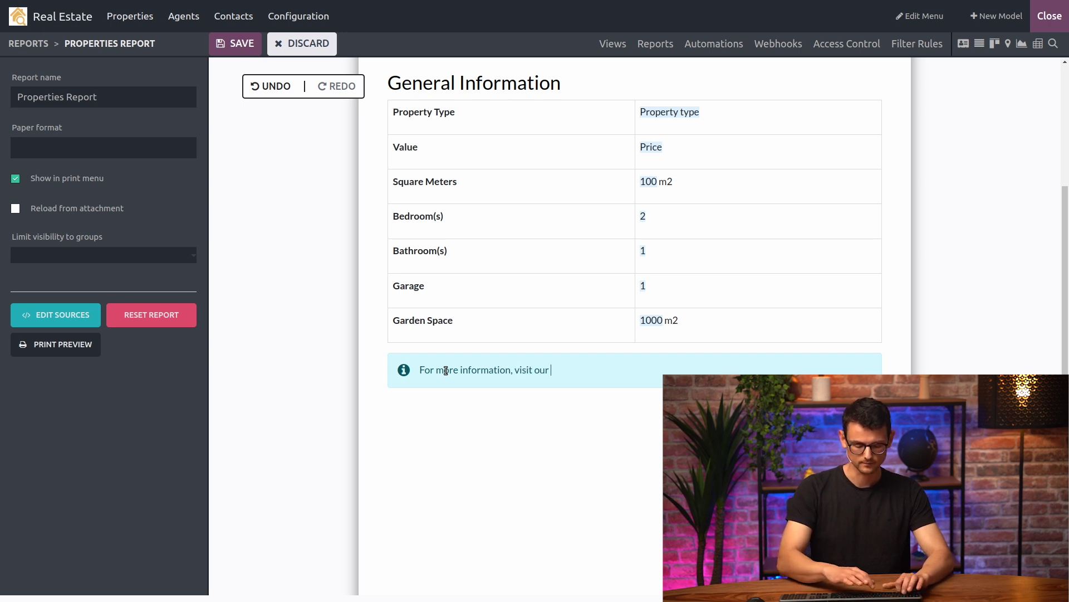
type("website;")
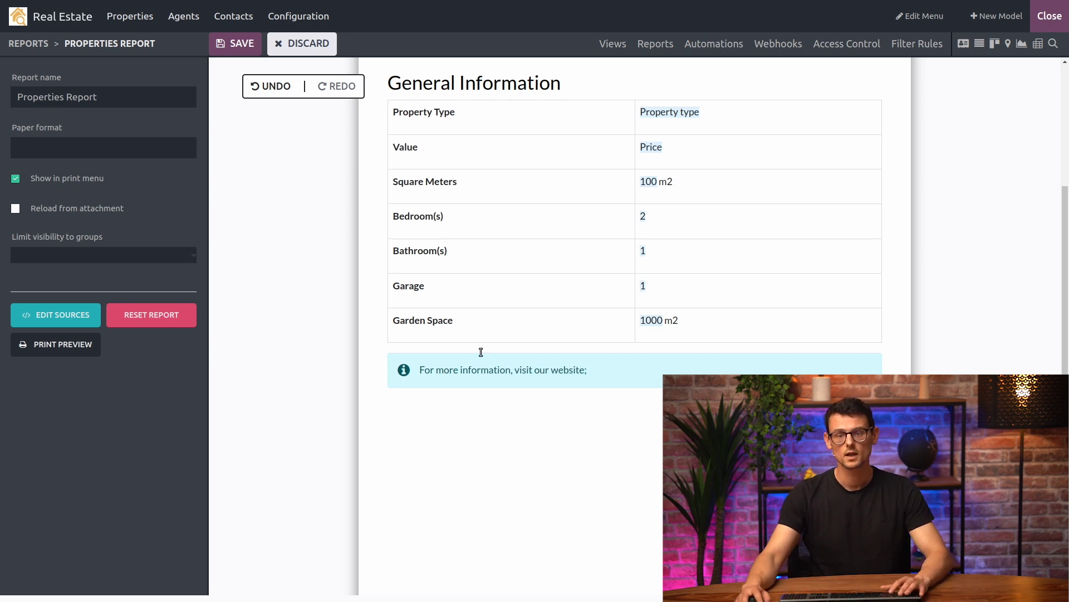
key("BackSpace")
type(".")
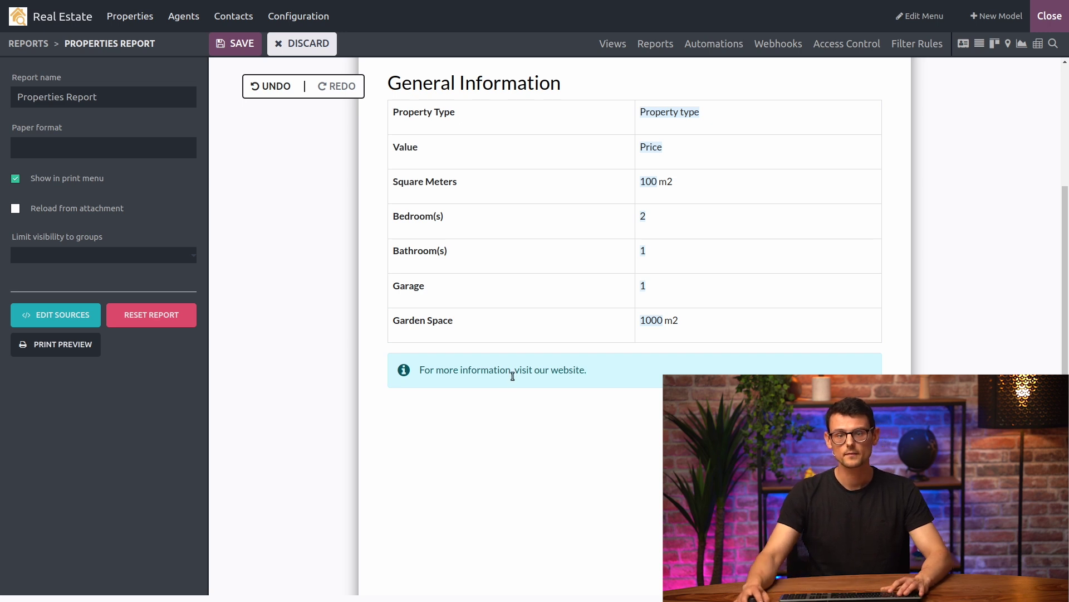
left_click_drag(538, 371, 582, 373)
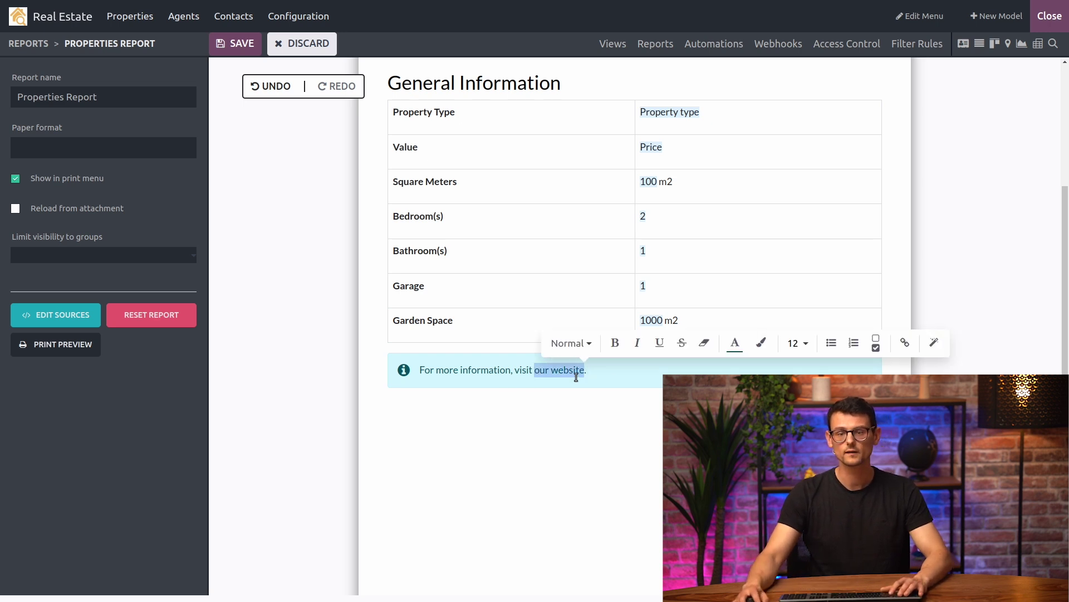
left_click(905, 343)
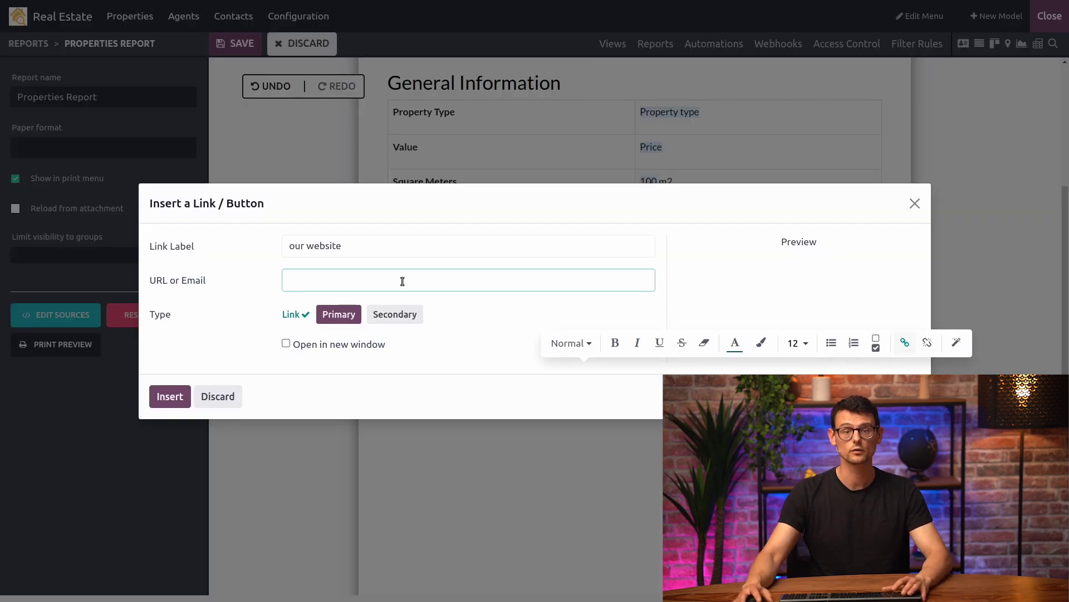
type("www.")
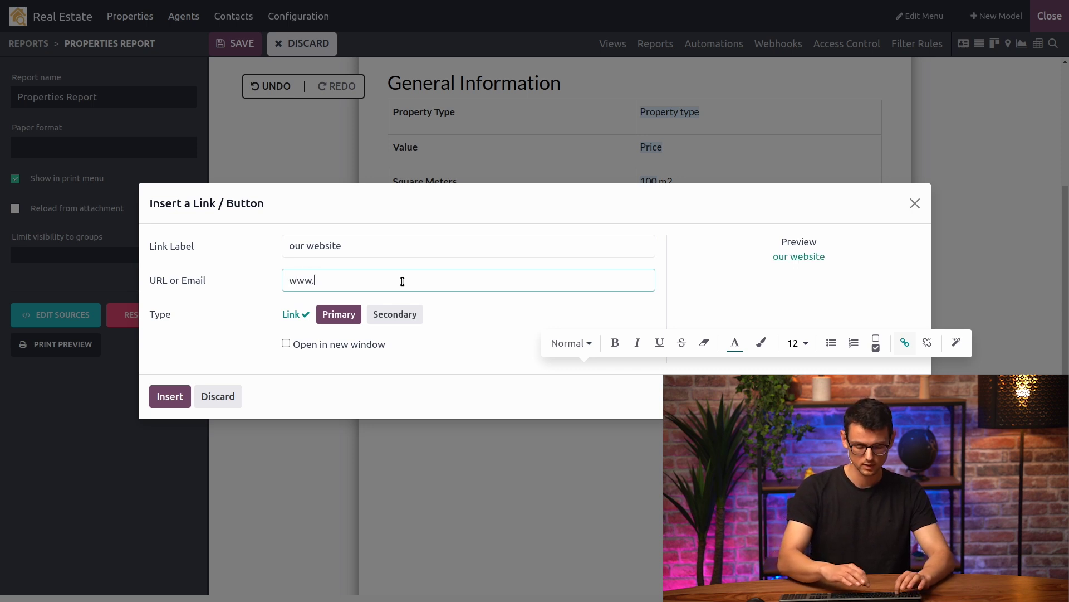
type("sherlock")
type("-homes.com")
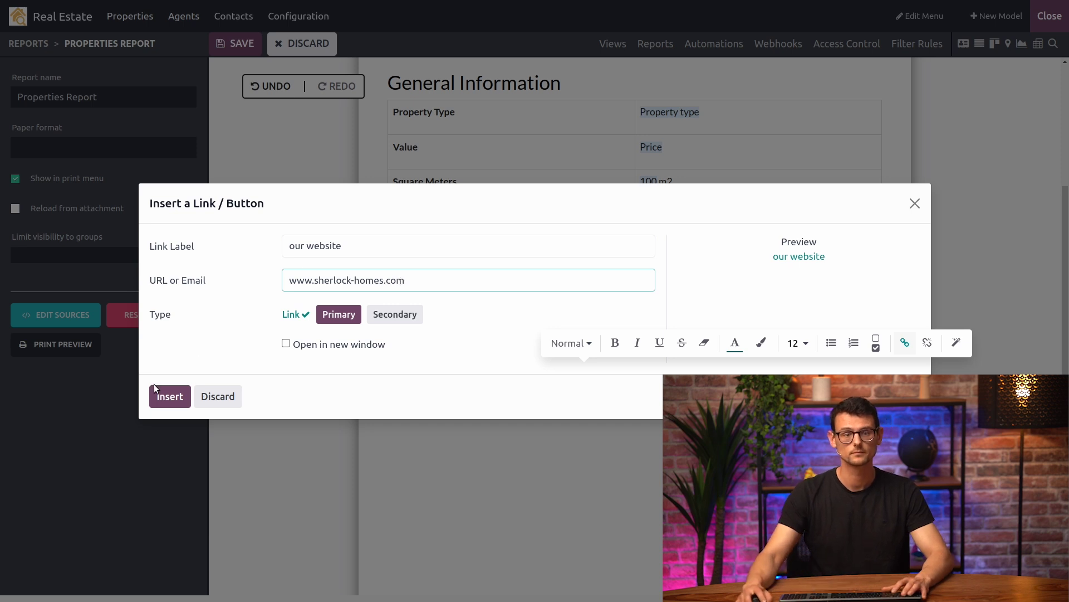
left_click(172, 396)
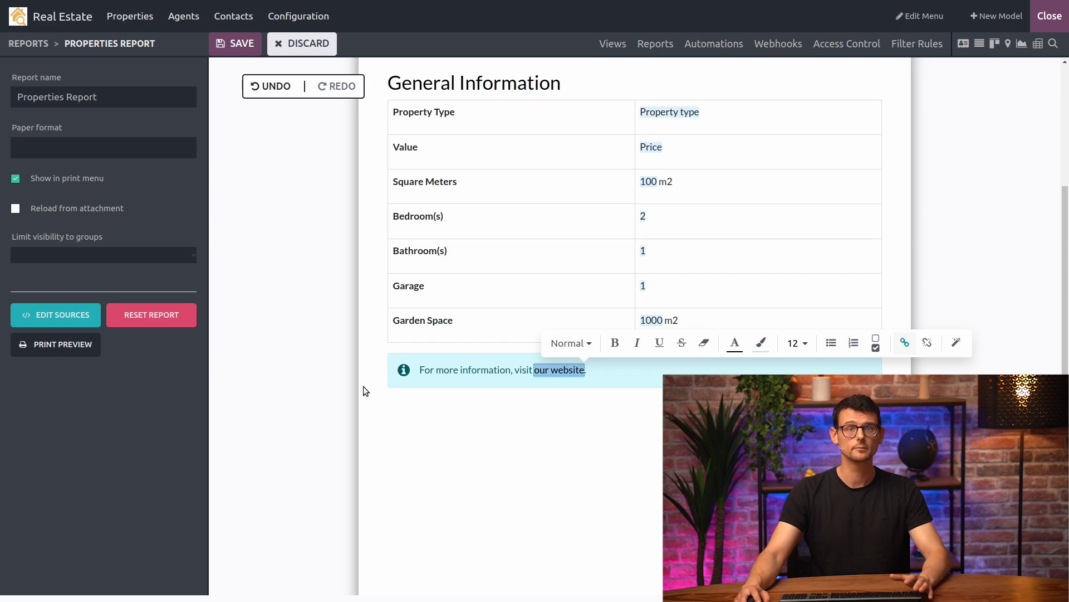
left_click(61, 316)
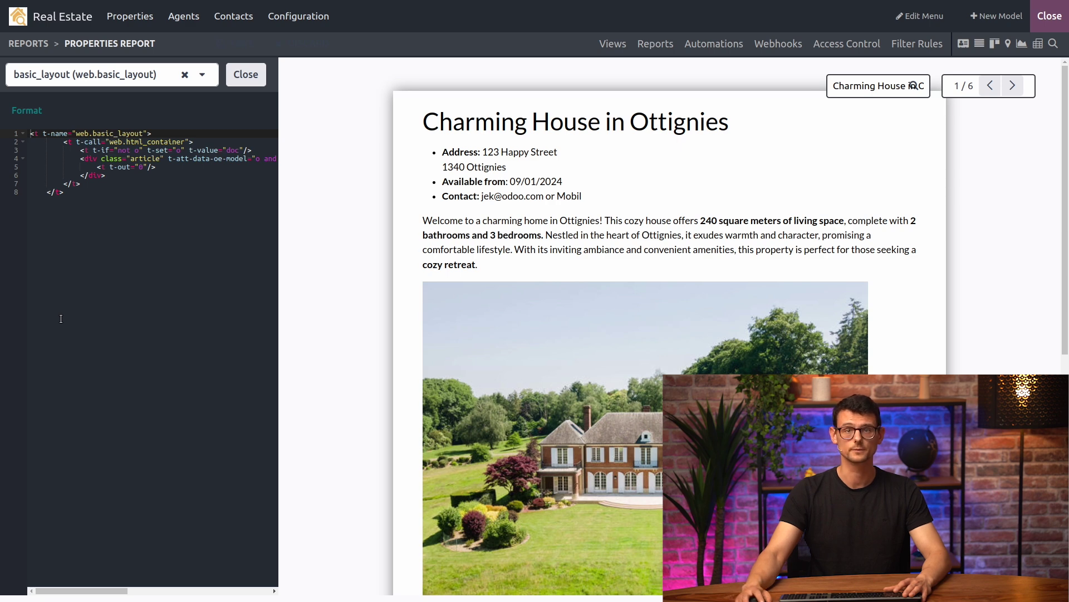
Print the Properties Report for Villa with pool in Lasne and save the PDF
left_click(1049, 16)
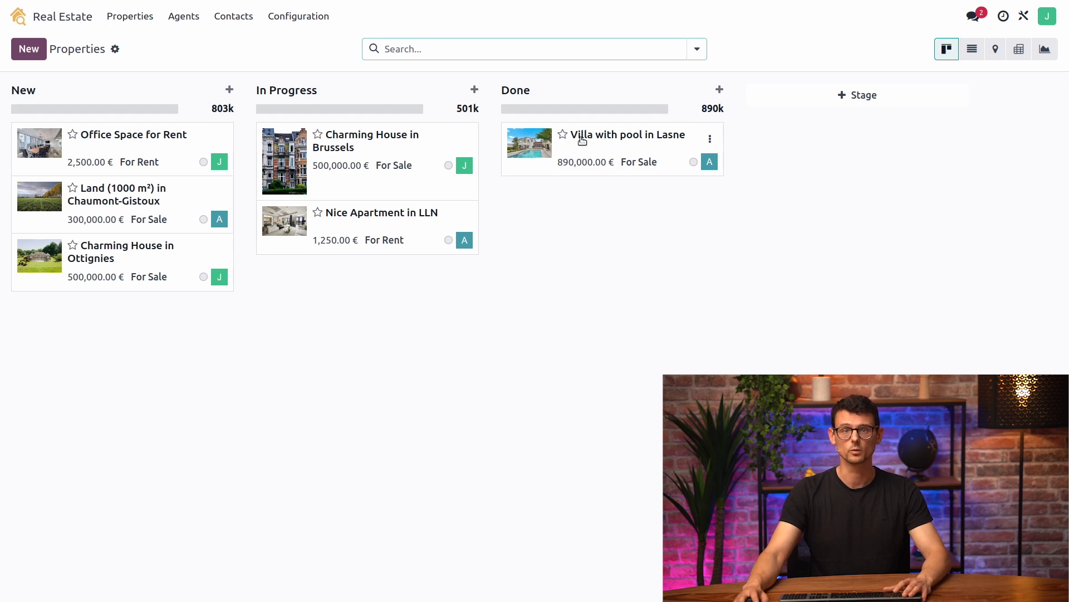
left_click(582, 140)
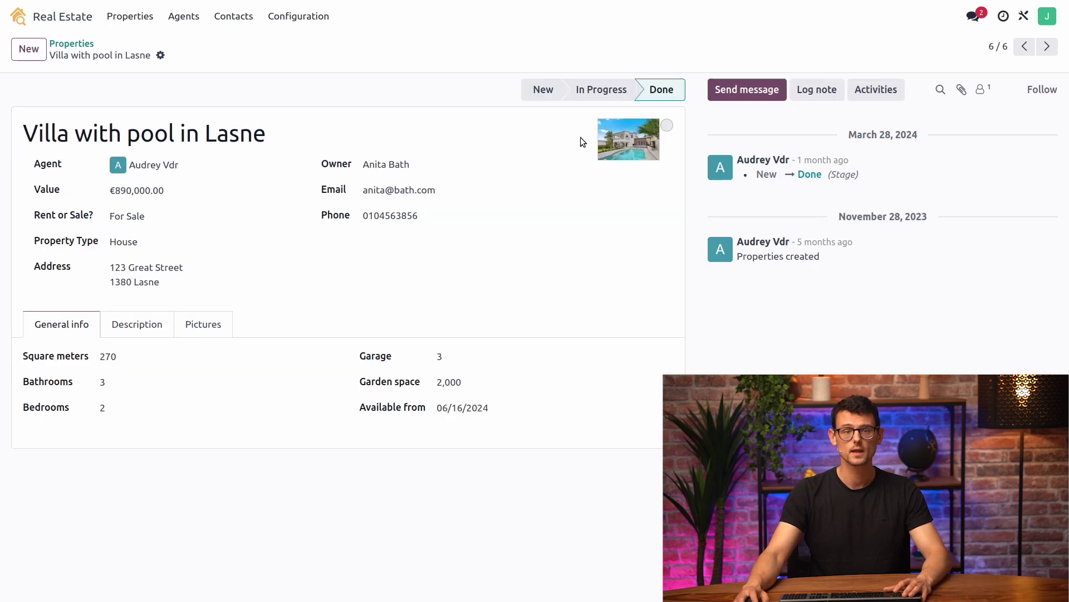
left_click(161, 55)
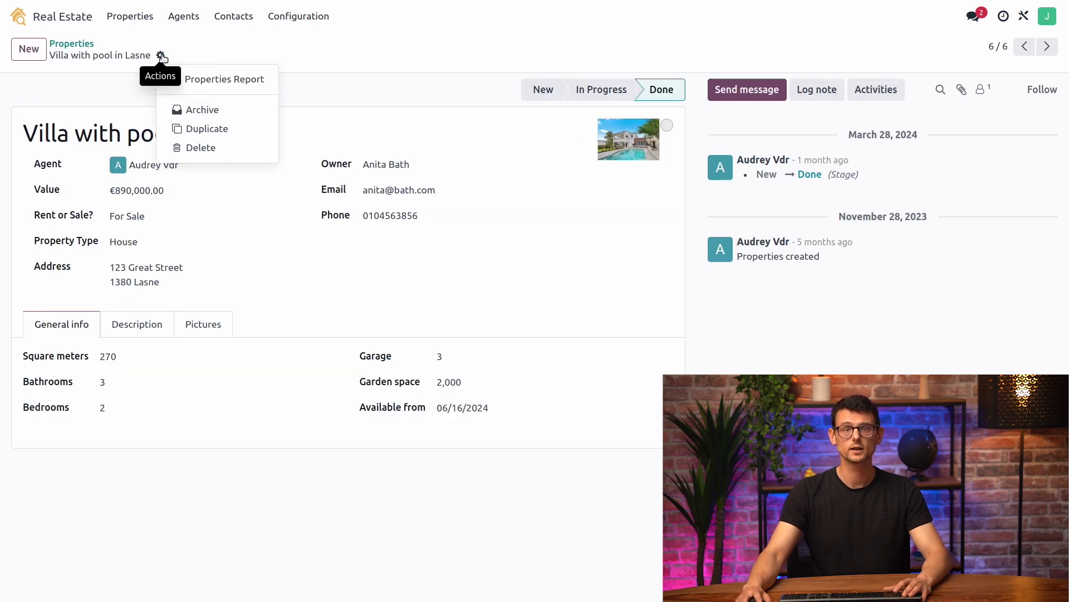
left_click(236, 80)
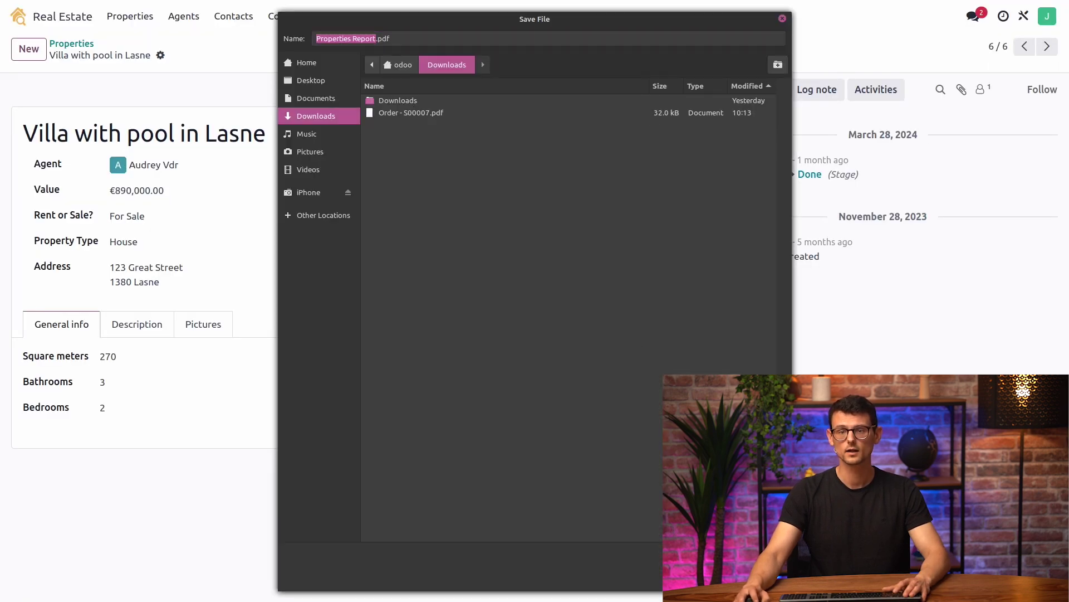
key("Return")
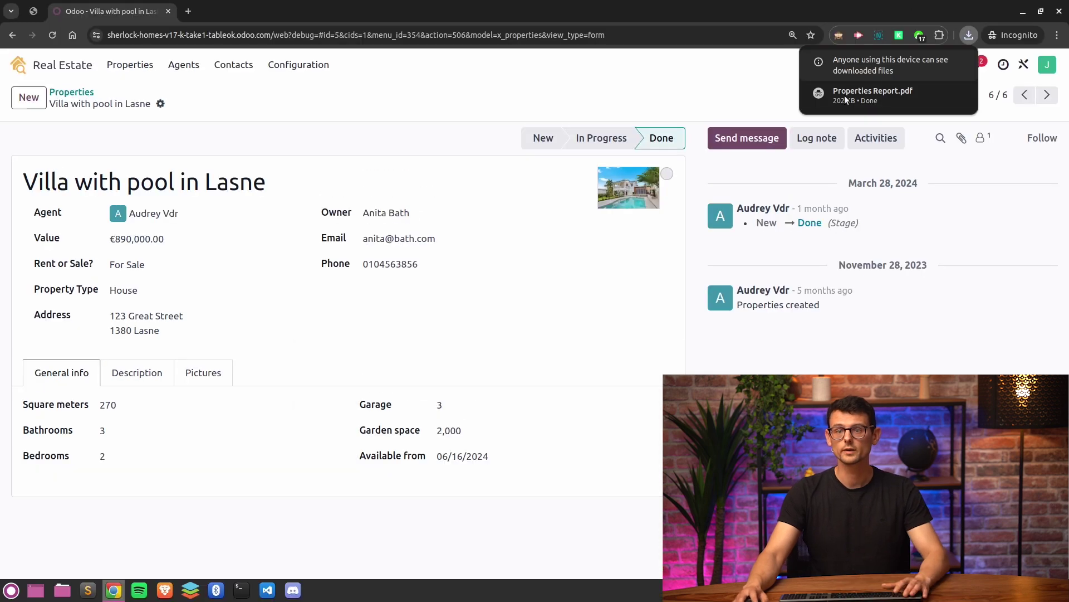
Open Properties Report.pdf from Chrome's downloads to review the villa report
left_click(843, 99)
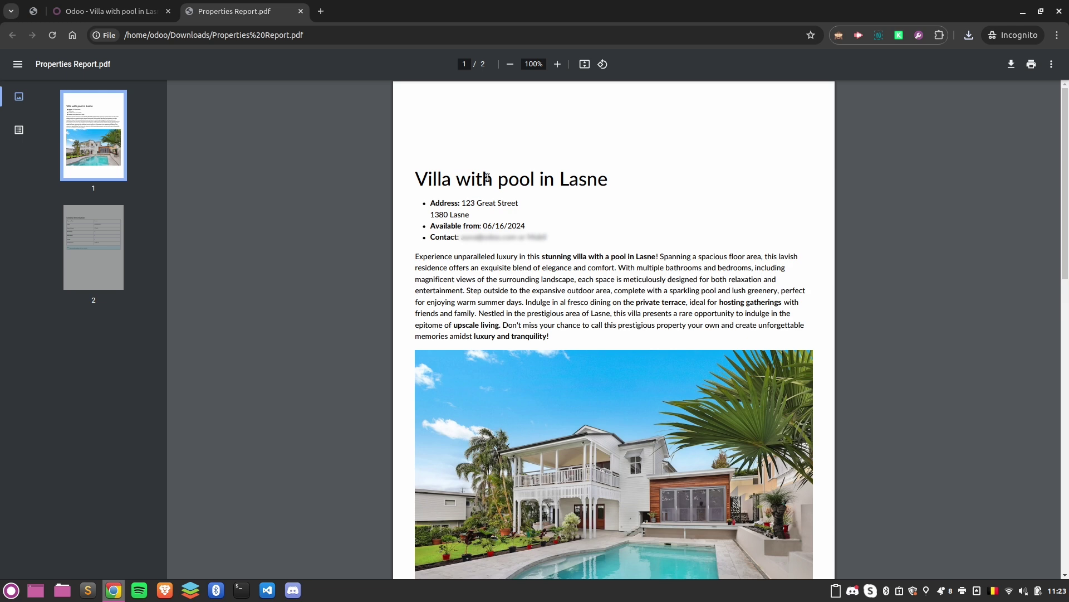
scroll(502, 184, "down", 2)
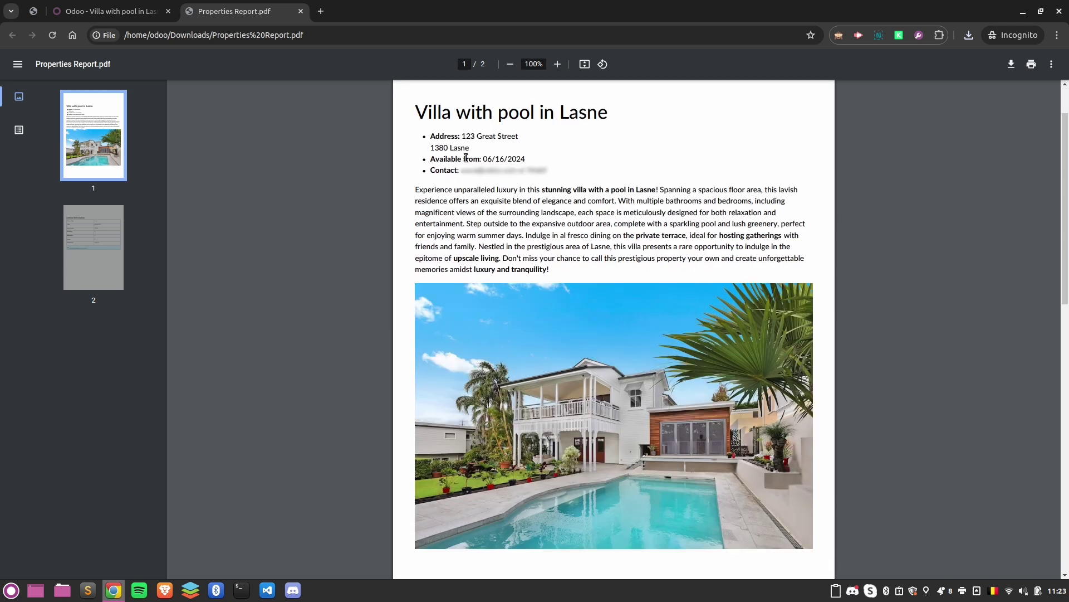
scroll(502, 259, "down", 4)
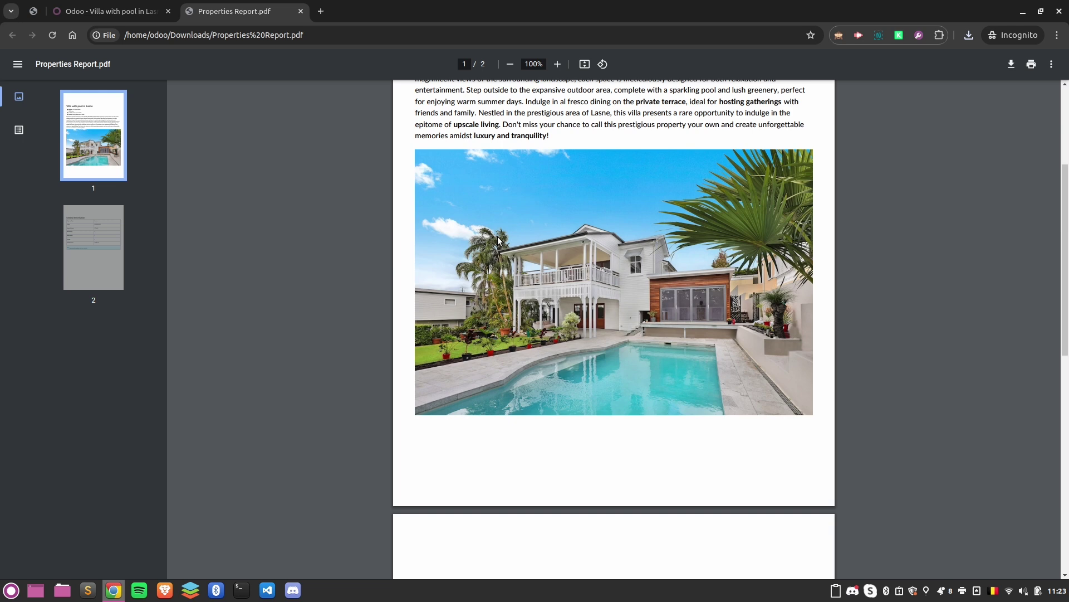
scroll(493, 266, "down", 6)
scroll(512, 184, "down", 4)
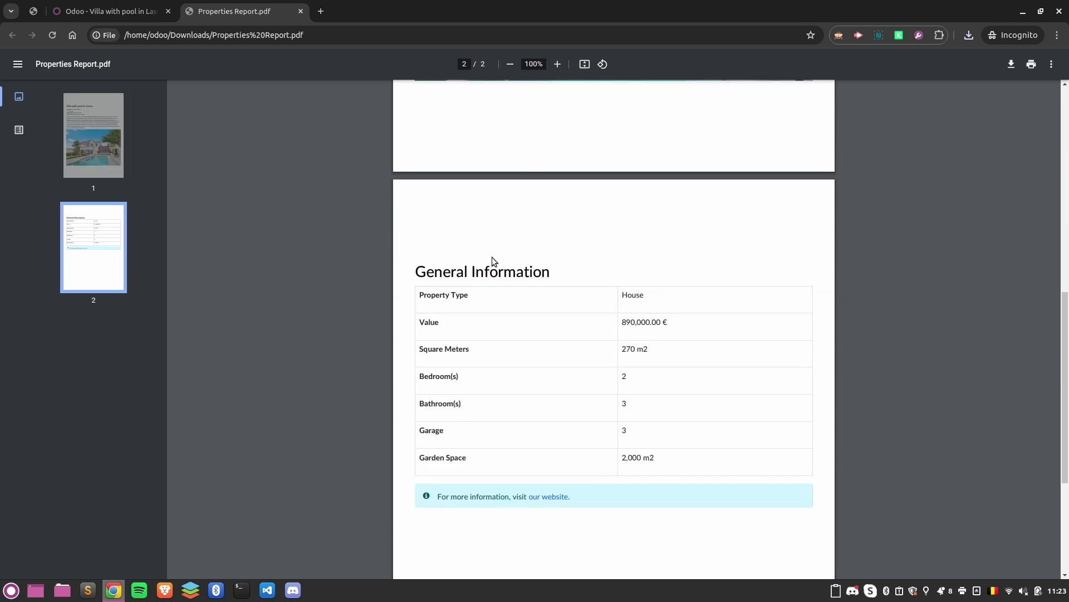